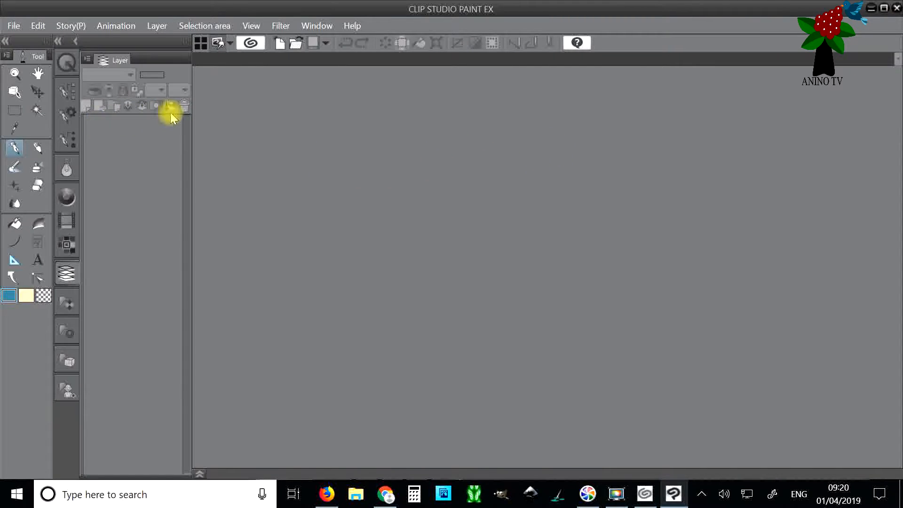
Step: Start a new document and look through the use-of-work types from Comic to Animation
{"action": "left_click", "coordinate": [14, 27]}
{"action": "left_click", "coordinate": [37, 44]}
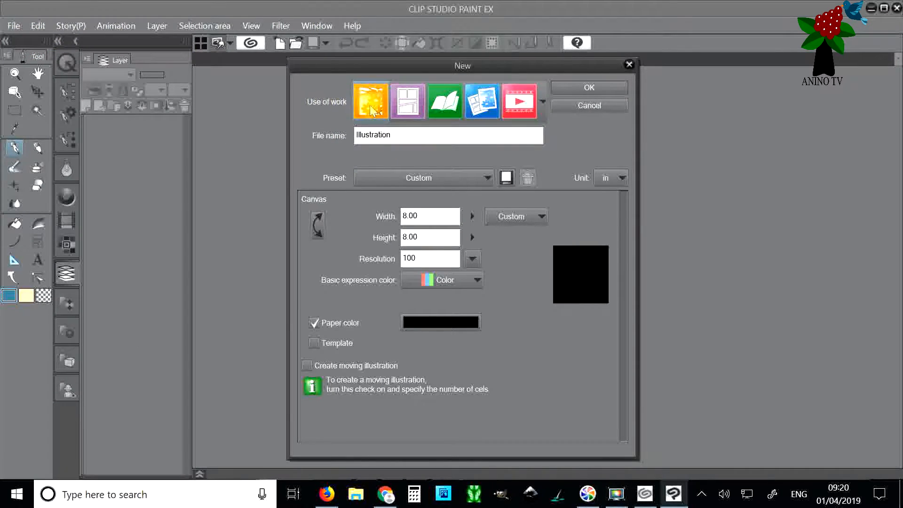
{"action": "left_click", "coordinate": [407, 100]}
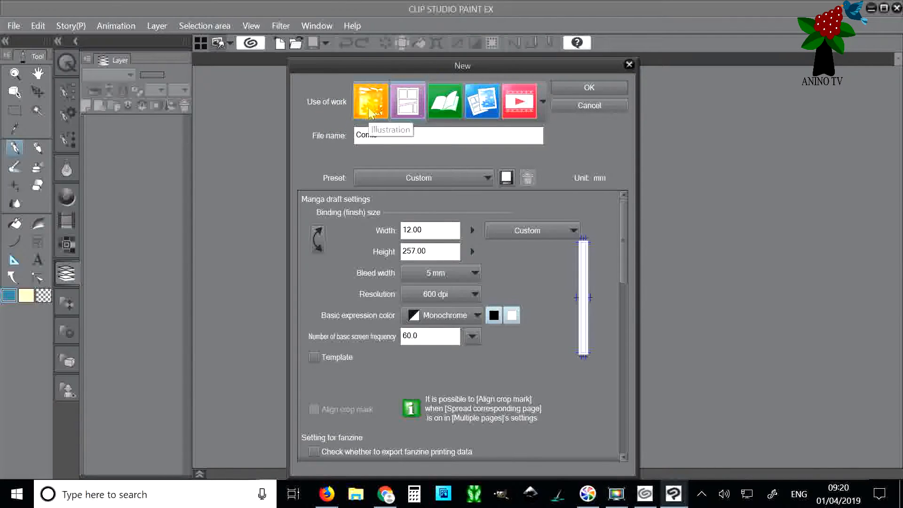
{"action": "left_click", "coordinate": [447, 103]}
{"action": "left_click", "coordinate": [482, 101]}
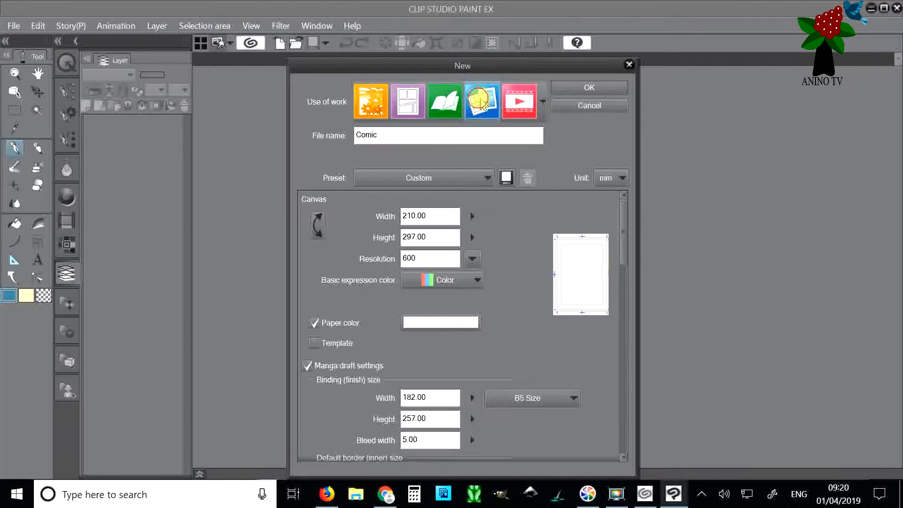
{"action": "left_click", "coordinate": [519, 101]}
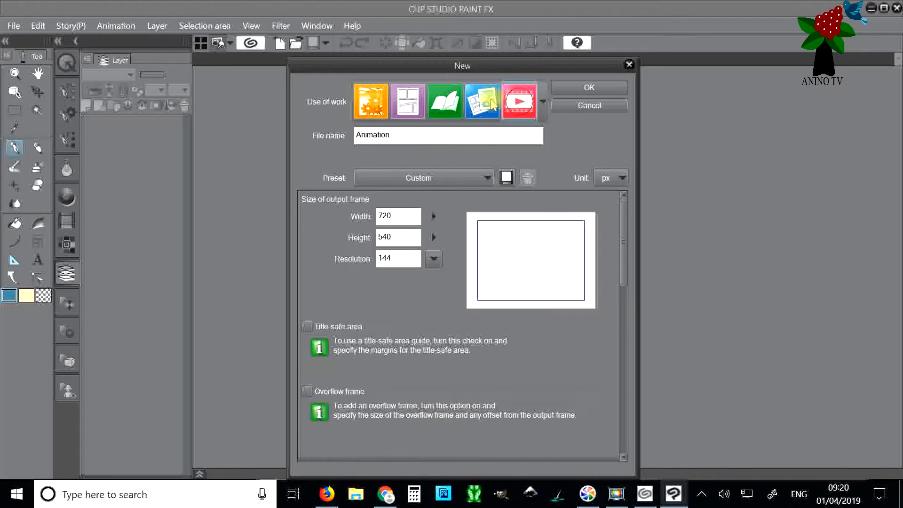
Step: Set the new document's use of work to Illustration and its unit to inches
{"action": "left_click", "coordinate": [383, 103]}
{"action": "left_click", "coordinate": [403, 218]}
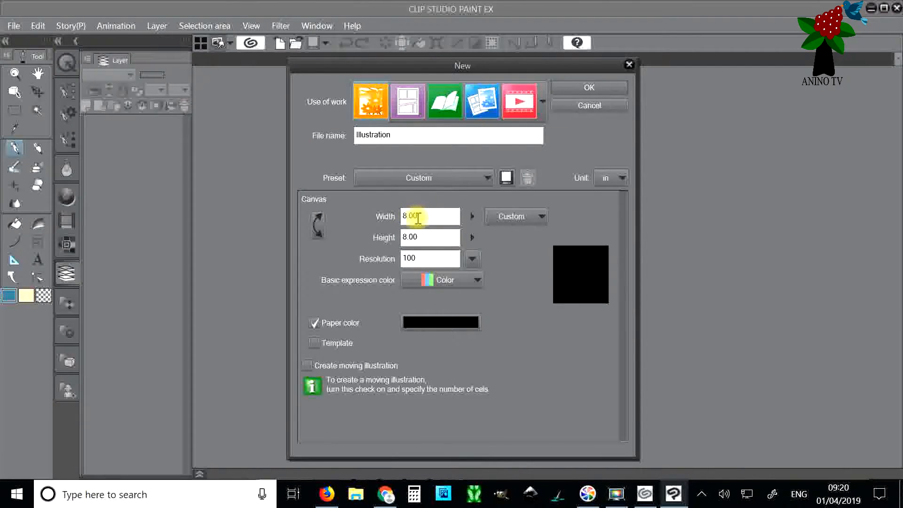
{"action": "left_click", "coordinate": [619, 180]}
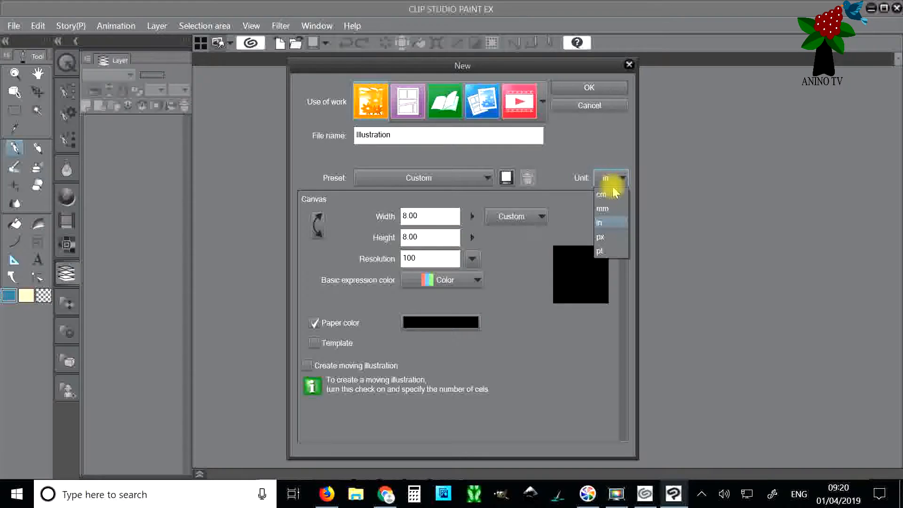
{"action": "left_click", "coordinate": [600, 216]}
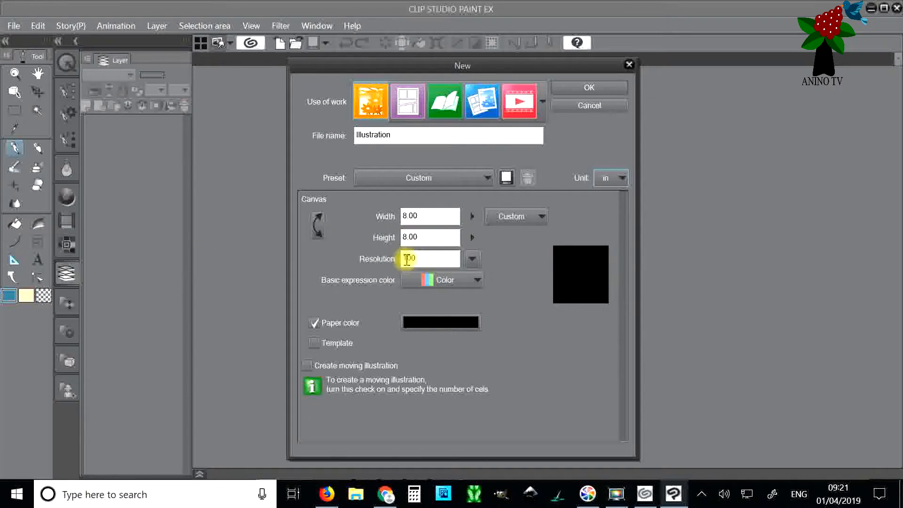
{"action": "left_click_drag", "start_coordinate": [407, 258], "coordinate": [396, 248]}
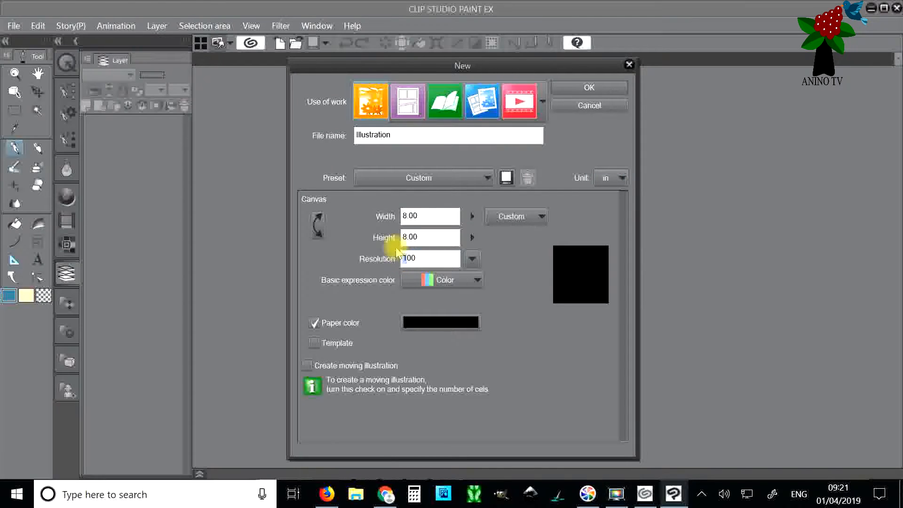
{"action": "type", "text": "3"}
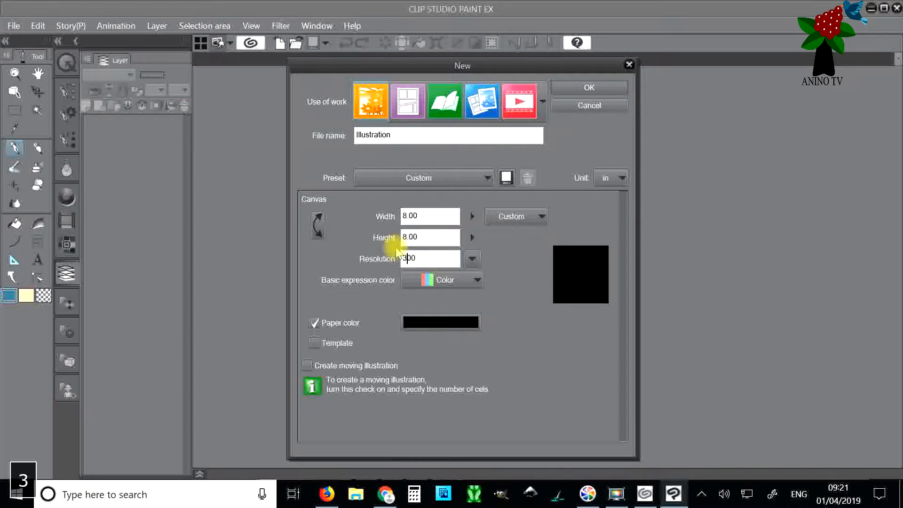
{"action": "key", "text": "BackSpace"}
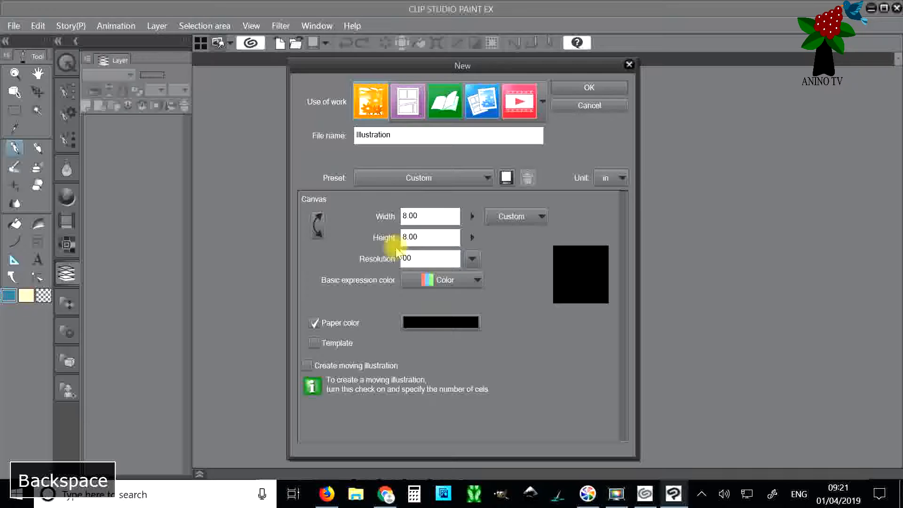
{"action": "type", "text": "1"}
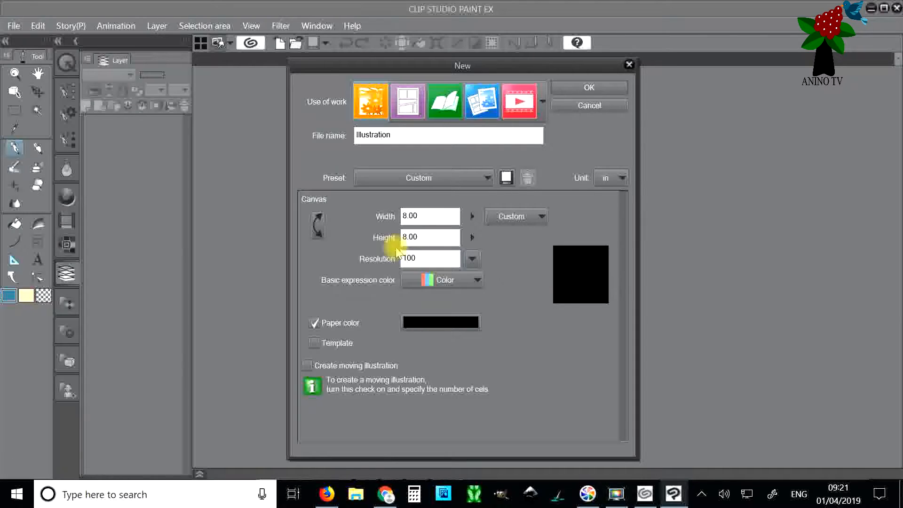
Step: Review the paper color settings and create the 8 × 8 in illustration canvas at 100 dpi with black paper
{"action": "left_click", "coordinate": [313, 325]}
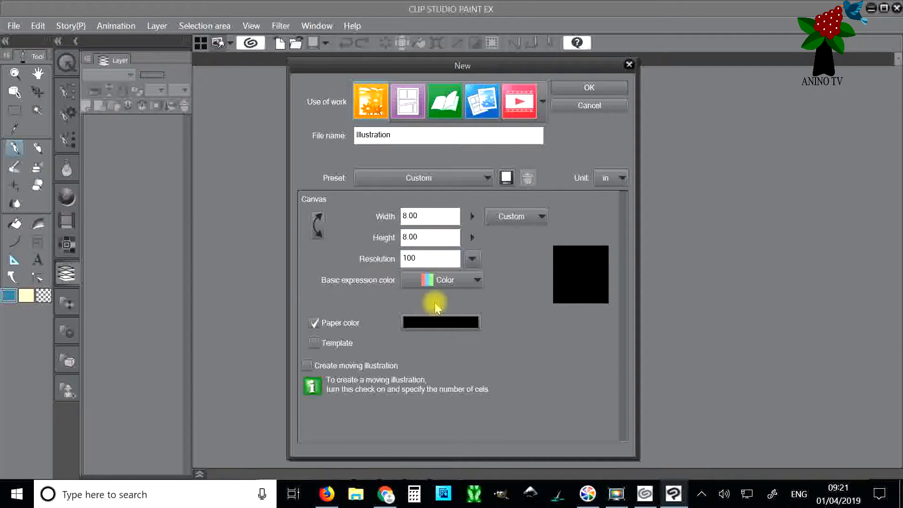
{"action": "left_click", "coordinate": [449, 324]}
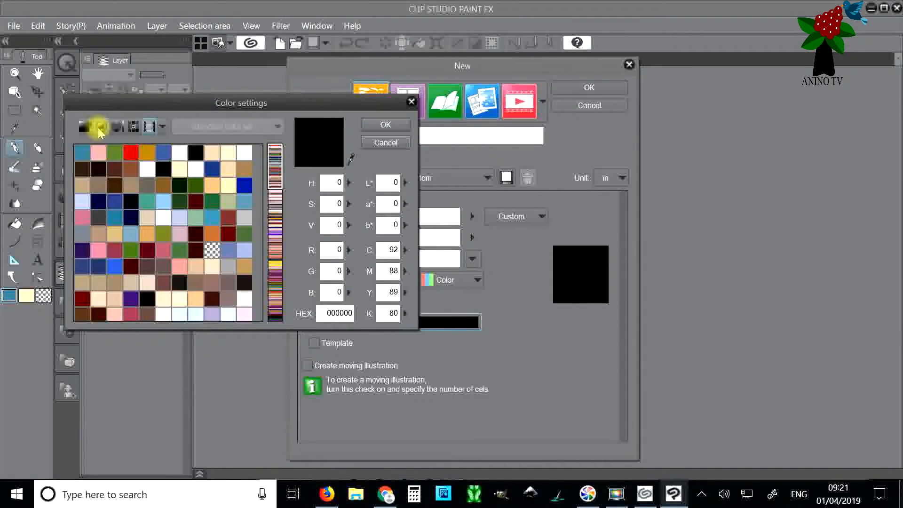
{"action": "left_click", "coordinate": [101, 127]}
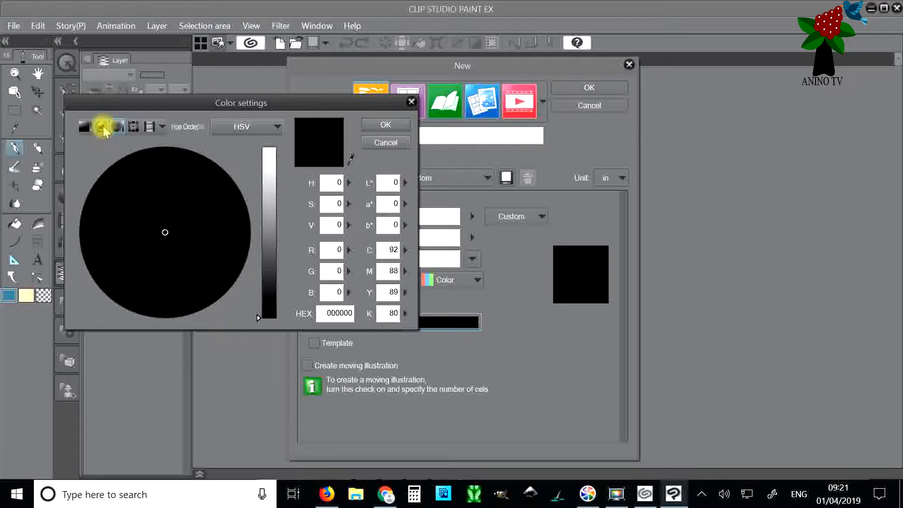
{"action": "left_click", "coordinate": [410, 104]}
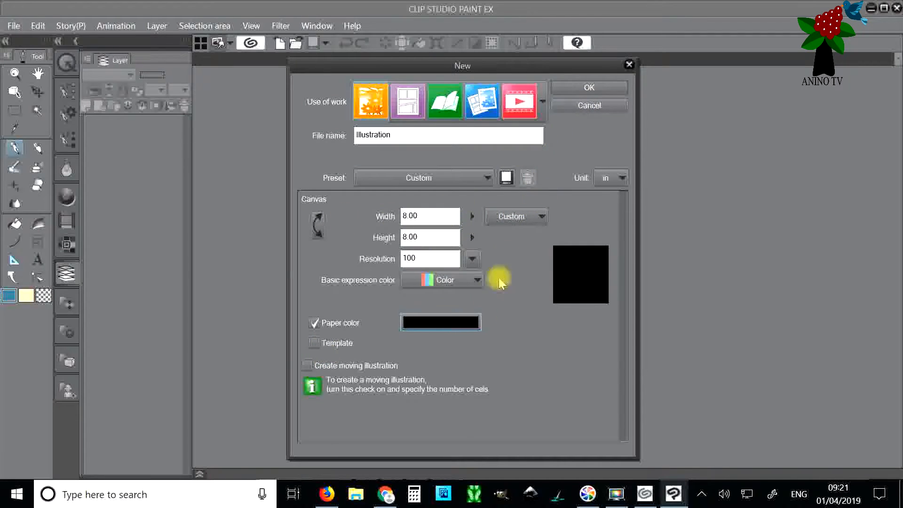
{"action": "left_click", "coordinate": [585, 88]}
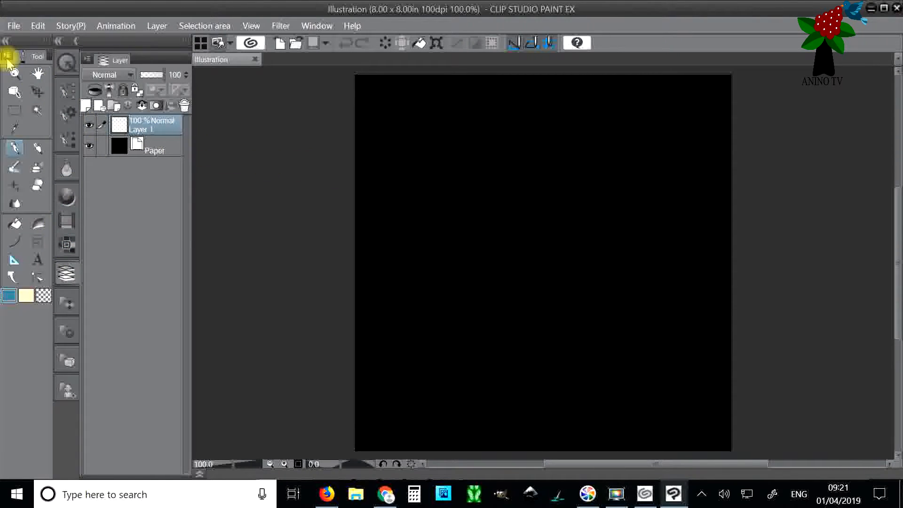
{"action": "left_click", "coordinate": [14, 262]}
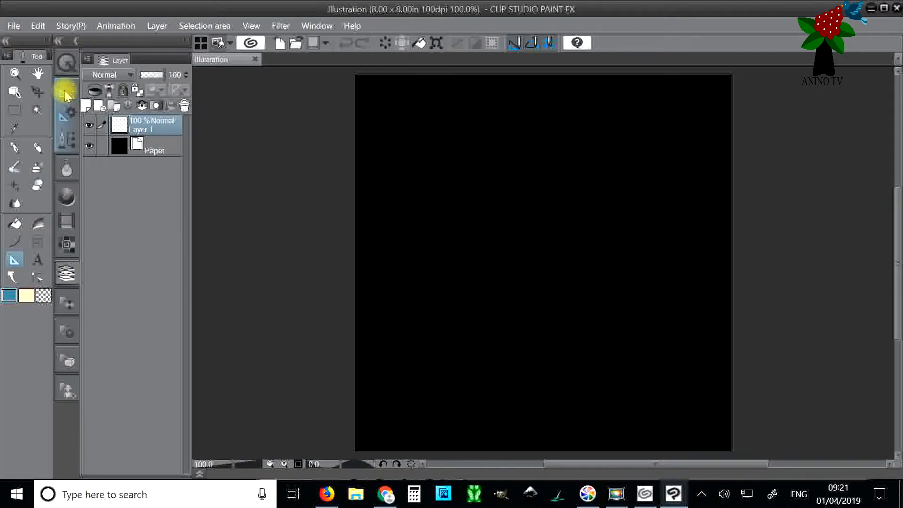
{"action": "left_click", "coordinate": [314, 26]}
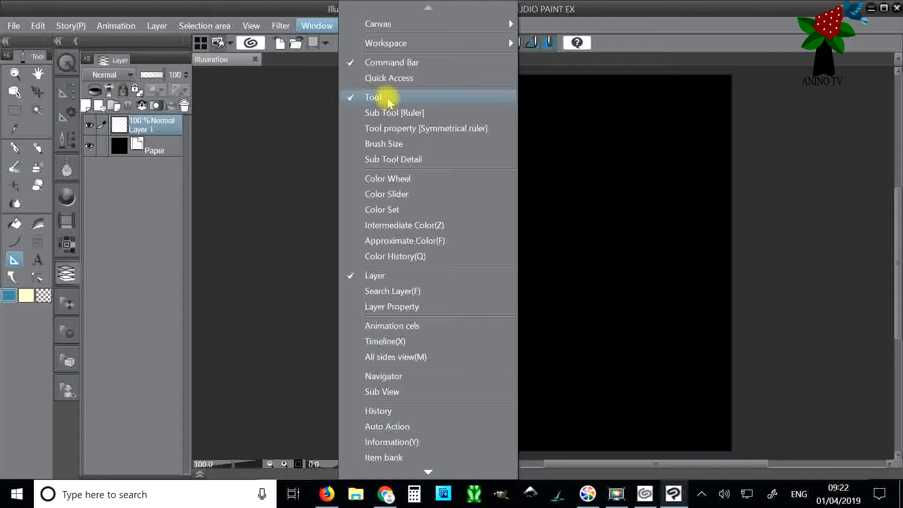
{"action": "mouse_move", "coordinate": [123, 25]}
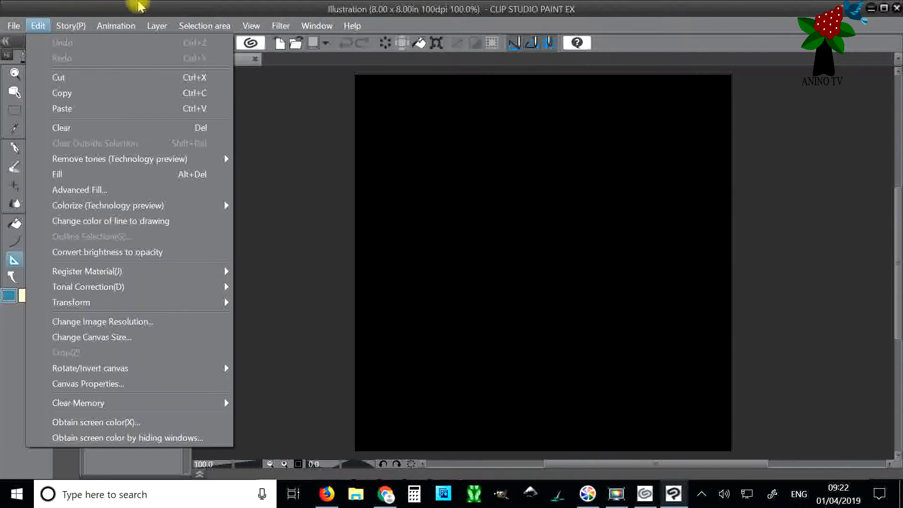
{"action": "mouse_move", "coordinate": [204, 25]}
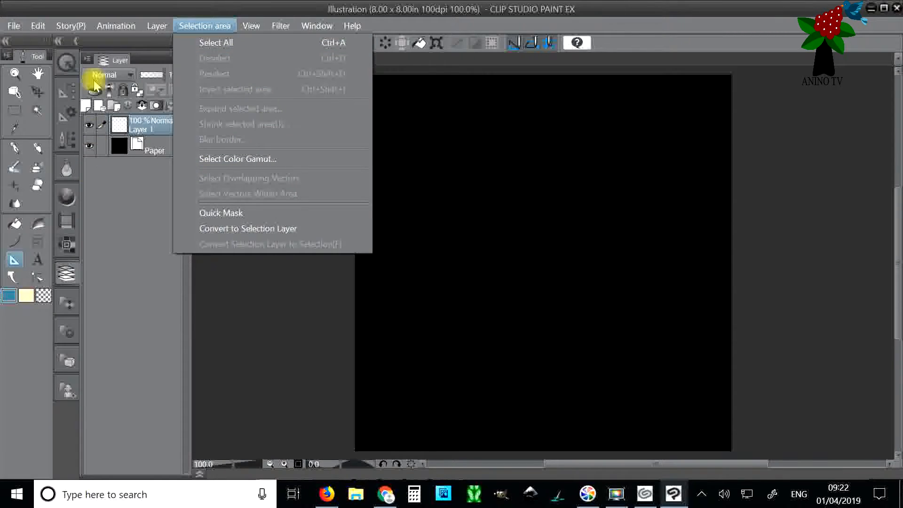
{"action": "mouse_move", "coordinate": [14, 25]}
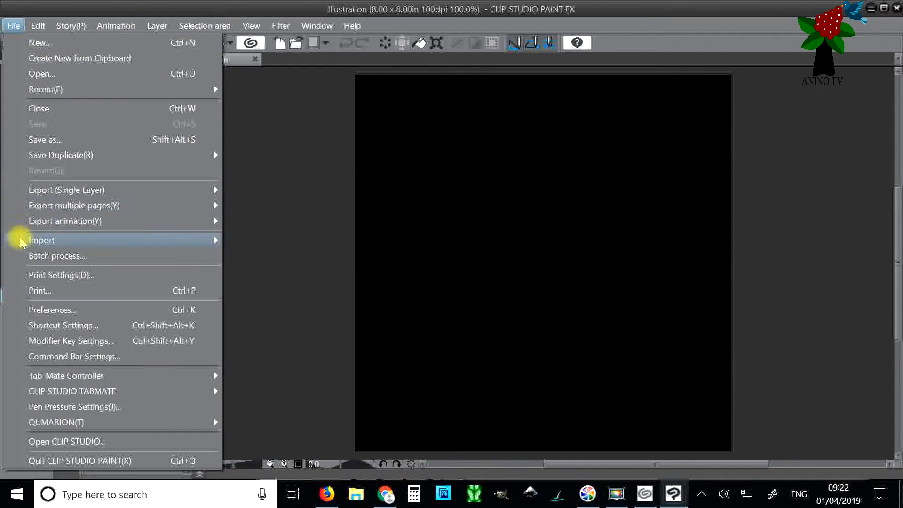
{"action": "left_click", "coordinate": [291, 218]}
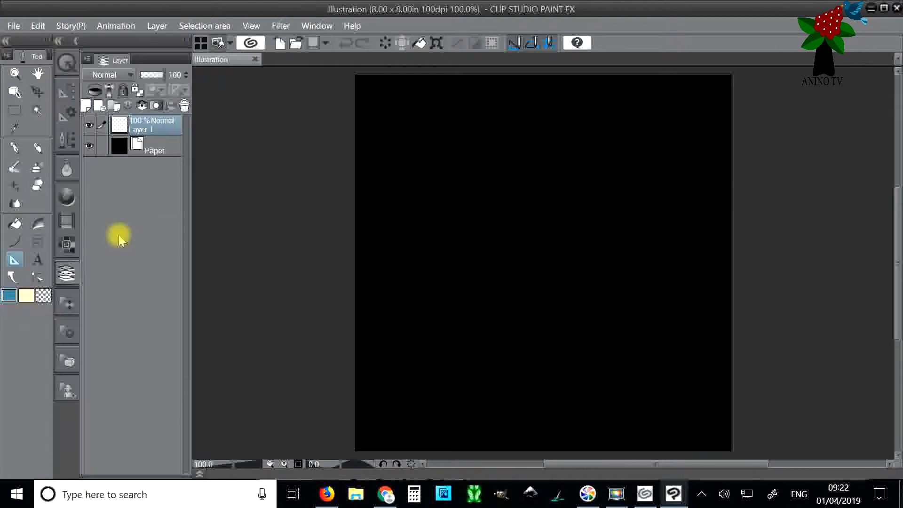
Step: Select the Ruler tool's Symmetrical ruler and set its number of lines to 8
{"action": "left_click", "coordinate": [18, 257]}
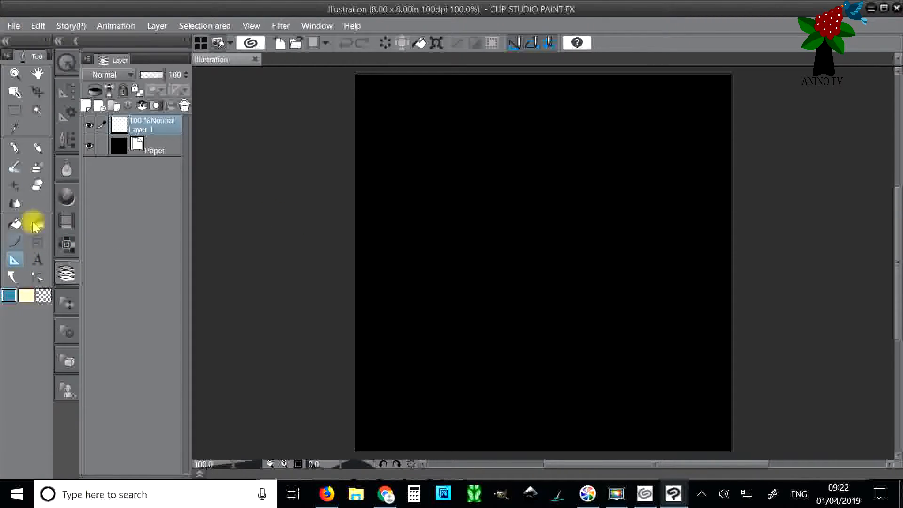
{"action": "left_click", "coordinate": [68, 92]}
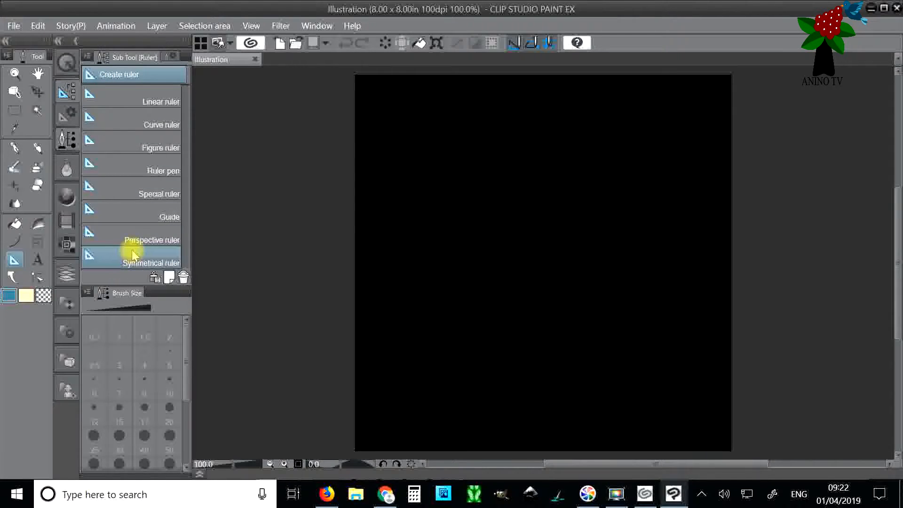
{"action": "left_click", "coordinate": [64, 116]}
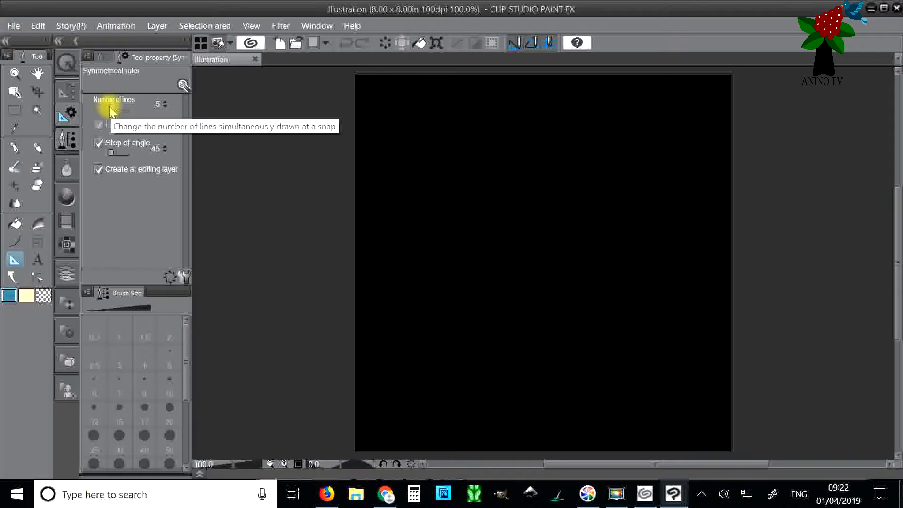
{"action": "left_click_drag", "start_coordinate": [113, 110], "coordinate": [122, 113]}
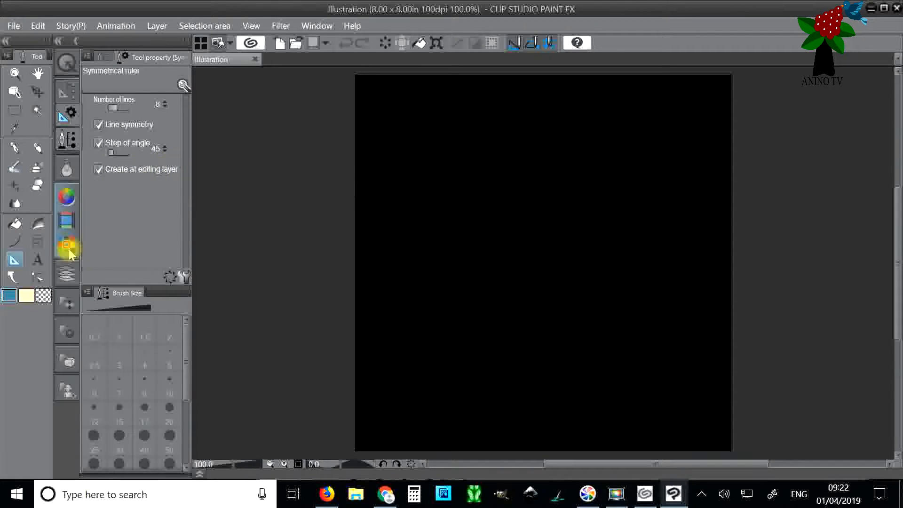
Step: Place the symmetrical ruler on Layer 1 at the center of the black canvas
{"action": "left_click", "coordinate": [66, 275]}
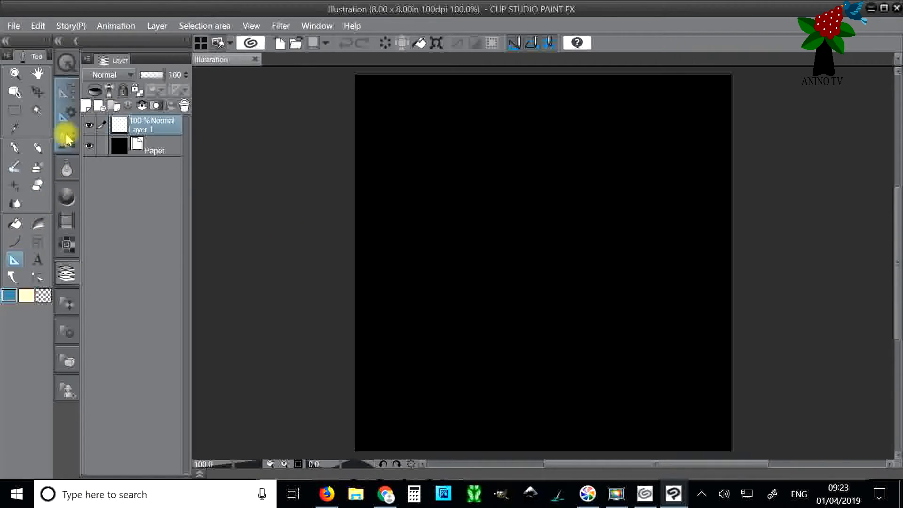
{"action": "left_click", "coordinate": [64, 117]}
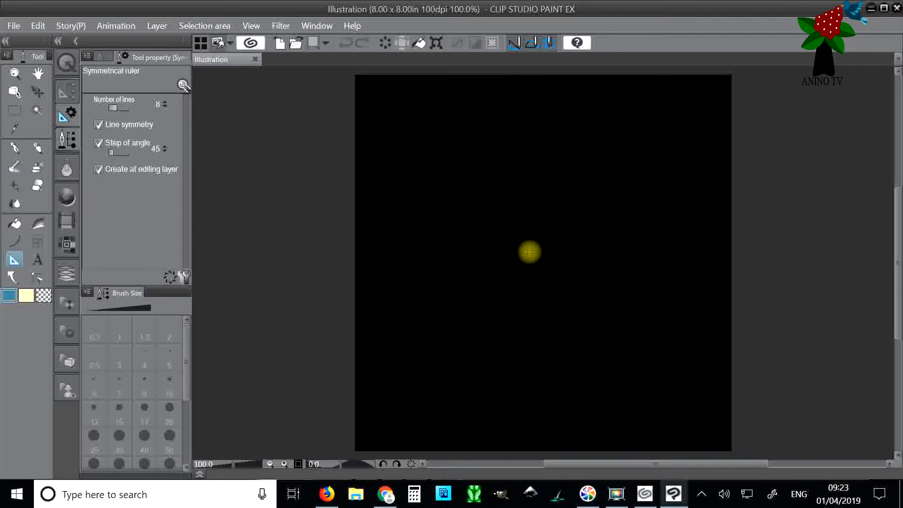
{"action": "left_click", "coordinate": [538, 264]}
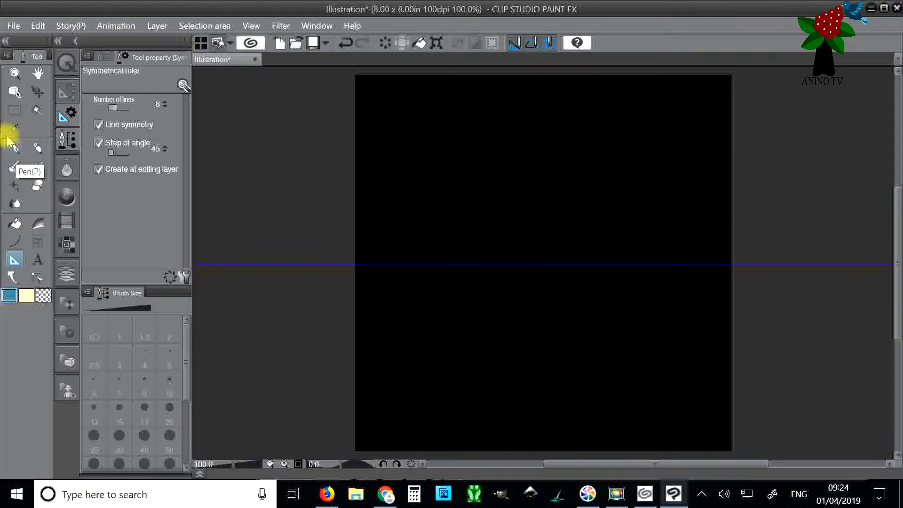
Step: Switch to the Pen tool, check that the For effect line pen is selected, and show its tool properties
{"action": "left_click", "coordinate": [15, 149]}
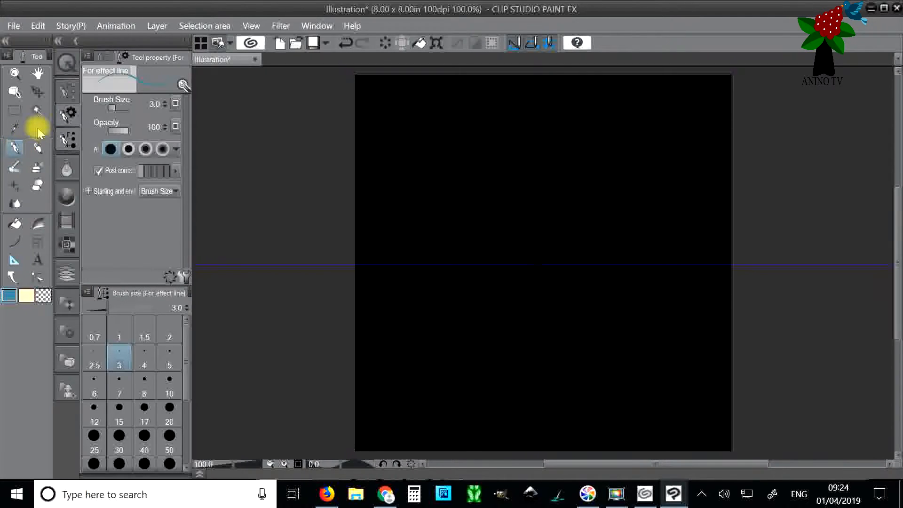
{"action": "left_click", "coordinate": [69, 94]}
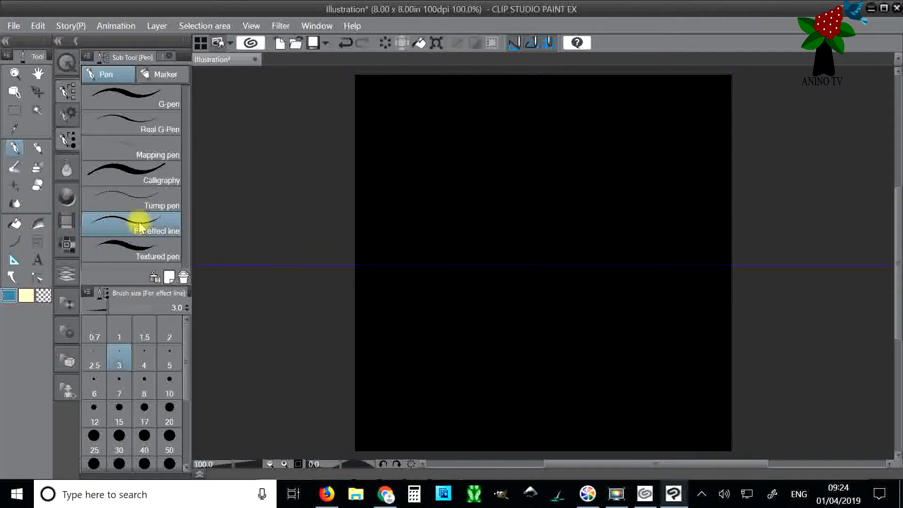
{"action": "left_click", "coordinate": [70, 120]}
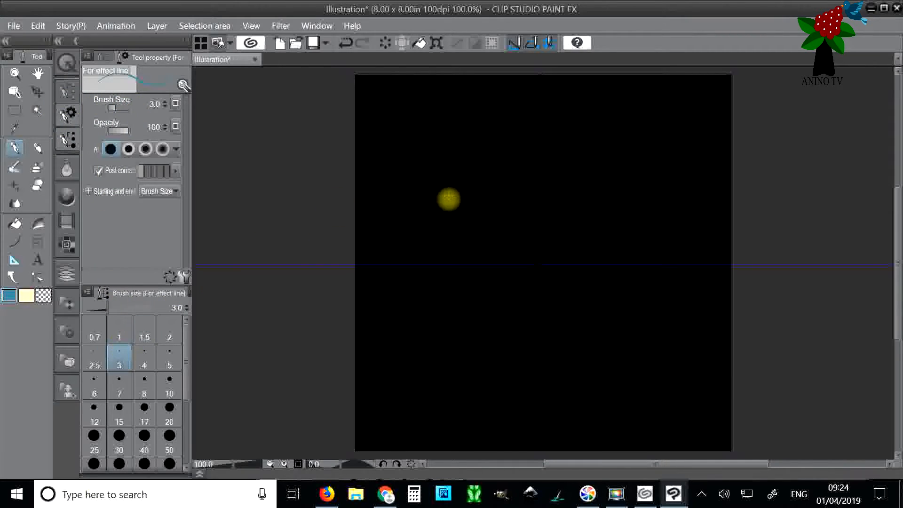
Step: Try a short curved stroke on the upper-left part of the canvas at brush size 3 and undo it
{"action": "left_click_drag", "start_coordinate": [445, 216], "coordinate": [447, 190]}
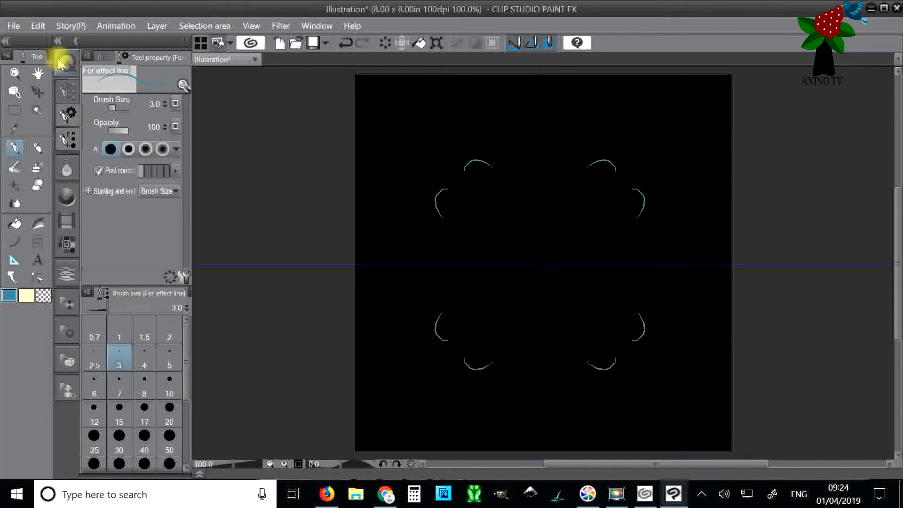
{"action": "left_click", "coordinate": [37, 26]}
{"action": "left_click", "coordinate": [35, 43]}
Step: Set the pen's brush size to 2.5, test it with a curved stroke near the canvas's left edge, and undo the stroke
{"action": "left_click", "coordinate": [95, 357]}
{"action": "left_click_drag", "start_coordinate": [402, 212], "coordinate": [403, 173]}
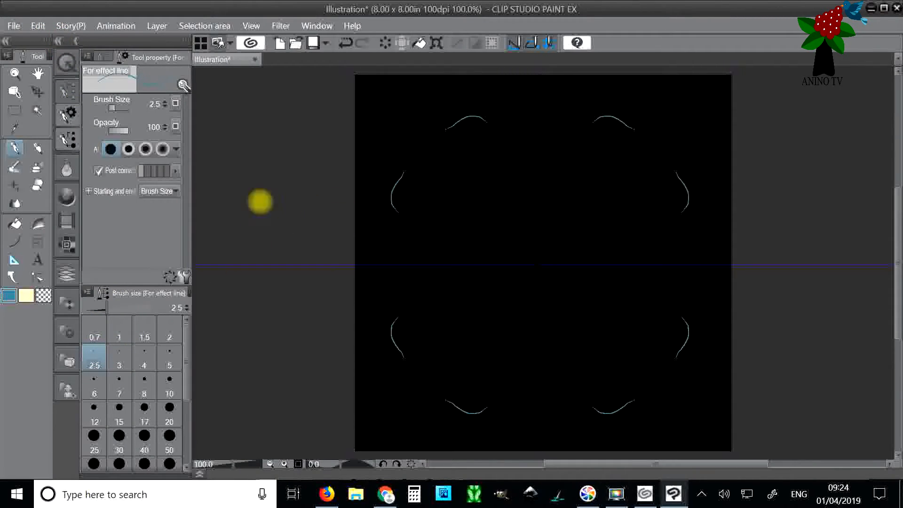
{"action": "left_click", "coordinate": [37, 26]}
{"action": "left_click", "coordinate": [51, 41]}
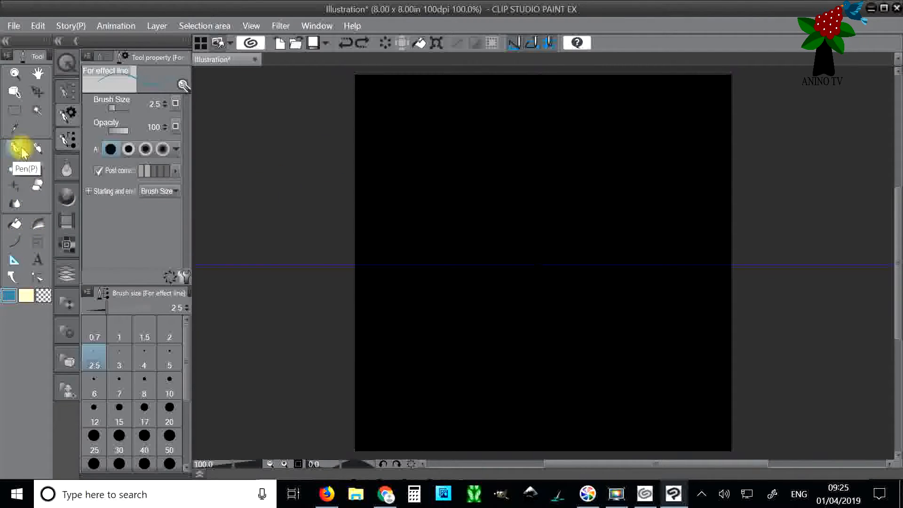
Step: Confirm the blue 49889D drawing color and draw a layered-petal flower outline on Layer 1 near the canvas's upper edge, left of center
{"action": "double_click", "coordinate": [9, 296]}
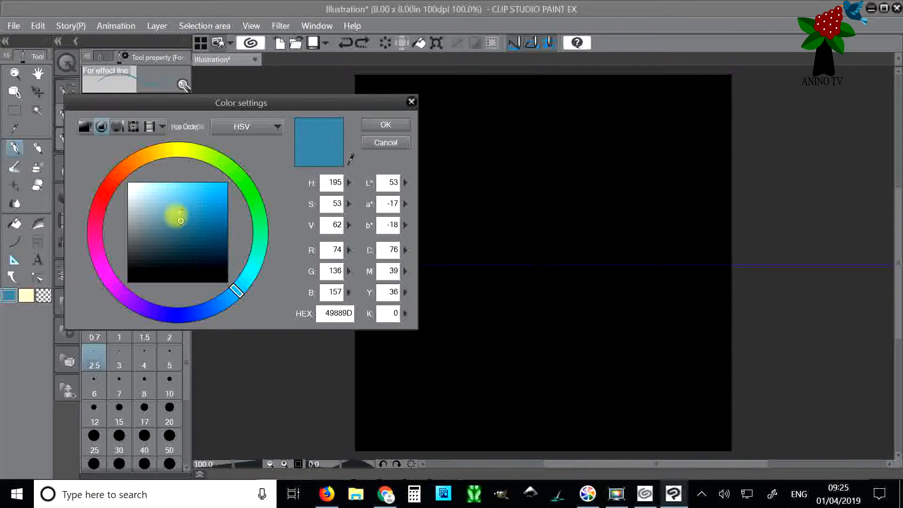
{"action": "left_click", "coordinate": [376, 125]}
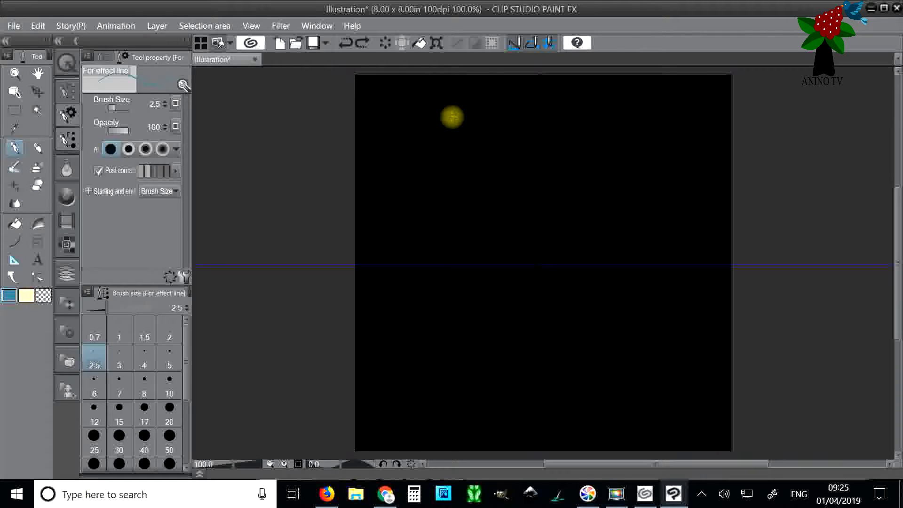
{"action": "left_click", "coordinate": [66, 273]}
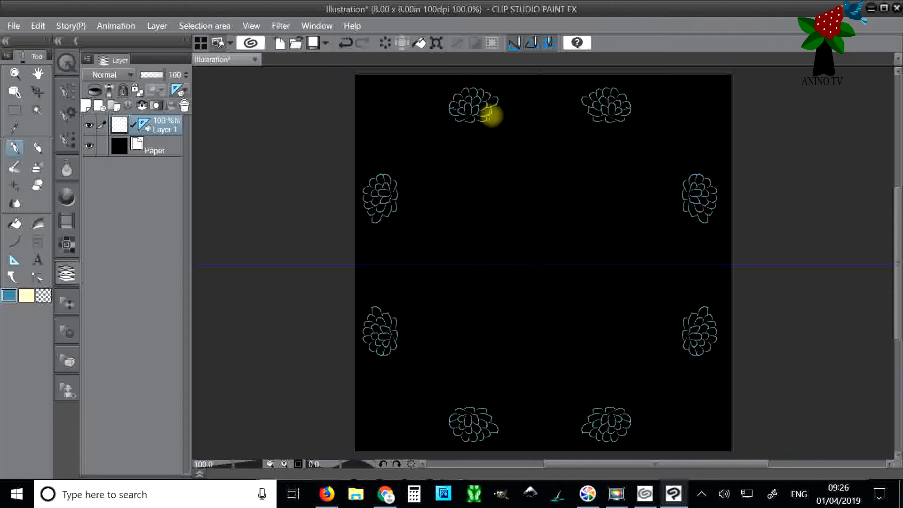
{"action": "mouse_move", "coordinate": [487, 120]}
{"action": "left_mouse_down"}
{"action": "mouse_move", "coordinate": [500, 111]}
{"action": "mouse_move", "coordinate": [446, 112]}
{"action": "mouse_move", "coordinate": [457, 121]}
{"action": "mouse_move", "coordinate": [444, 109]}
{"action": "mouse_move", "coordinate": [451, 102]}
{"action": "left_mouse_up"}
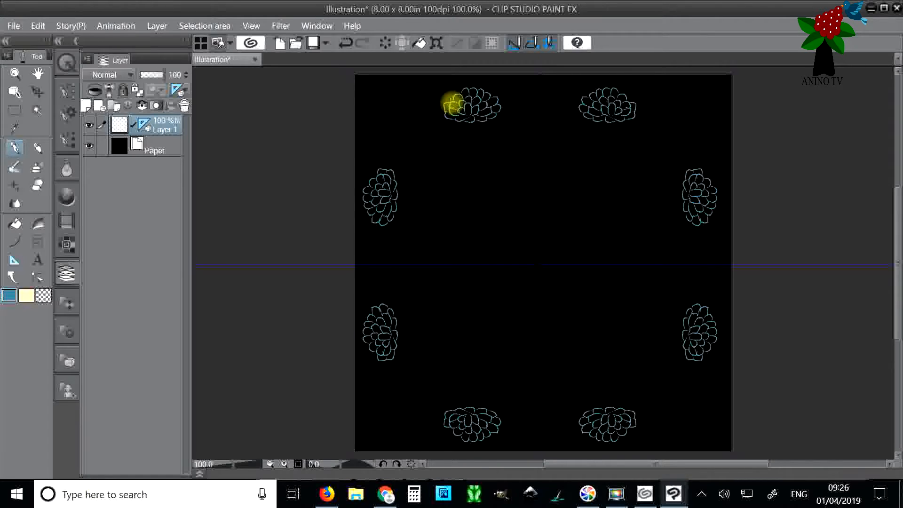
Step: Change the drawing color to orange, HEX CB824E
{"action": "double_click", "coordinate": [9, 296]}
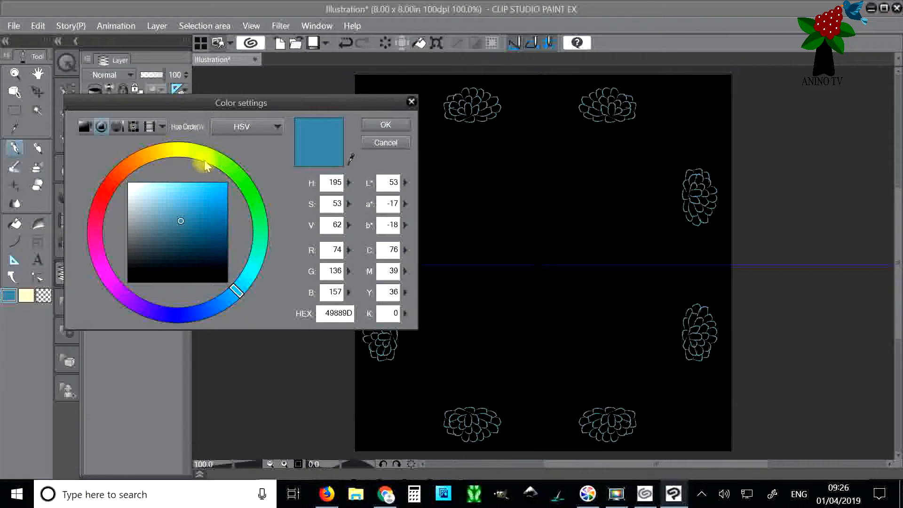
{"action": "left_click", "coordinate": [139, 162]}
{"action": "left_click_drag", "start_coordinate": [139, 162], "coordinate": [131, 164]}
{"action": "left_click", "coordinate": [186, 207]}
{"action": "left_click_drag", "start_coordinate": [185, 208], "coordinate": [189, 202]}
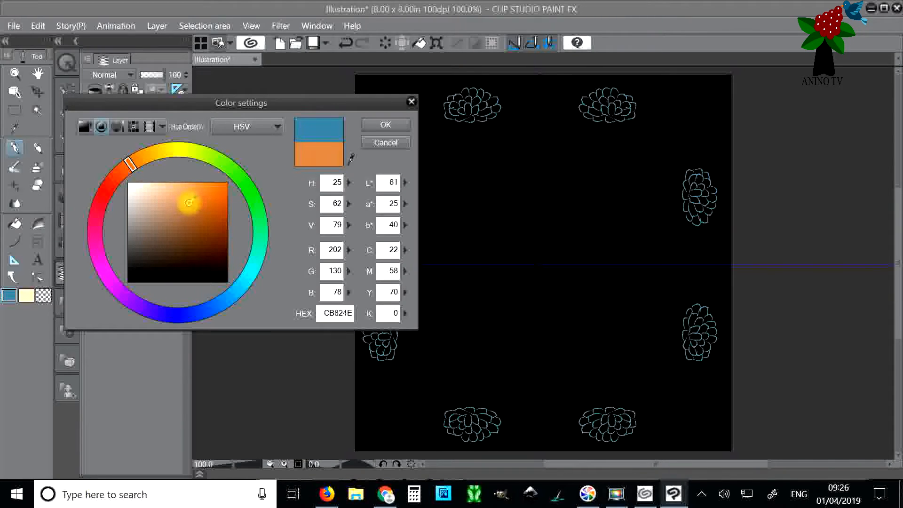
{"action": "left_click", "coordinate": [385, 125]}
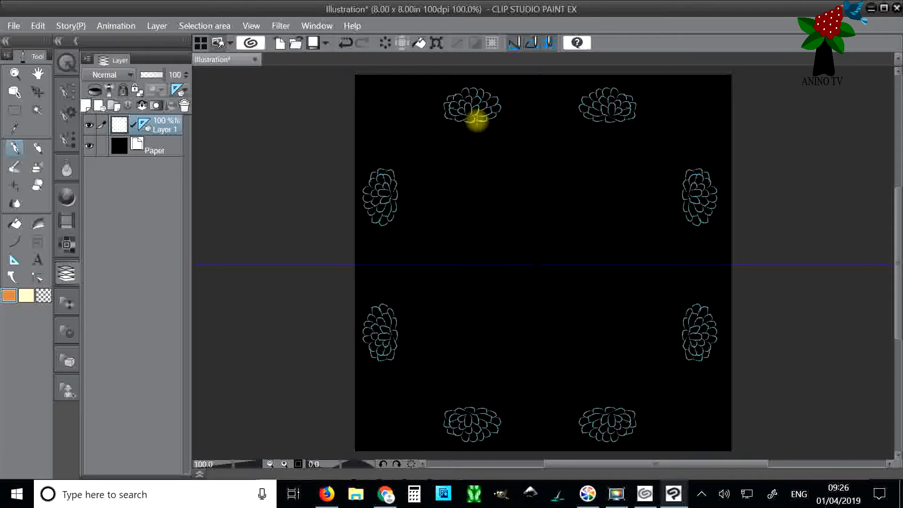
Step: Try a curved orange stem from below the upper-left flower toward the canvas center on Layer 1 and undo it
{"action": "mouse_move", "coordinate": [475, 123]}
{"action": "left_mouse_down"}
{"action": "mouse_move", "coordinate": [498, 183]}
{"action": "mouse_move", "coordinate": [517, 202]}
{"action": "left_mouse_up"}
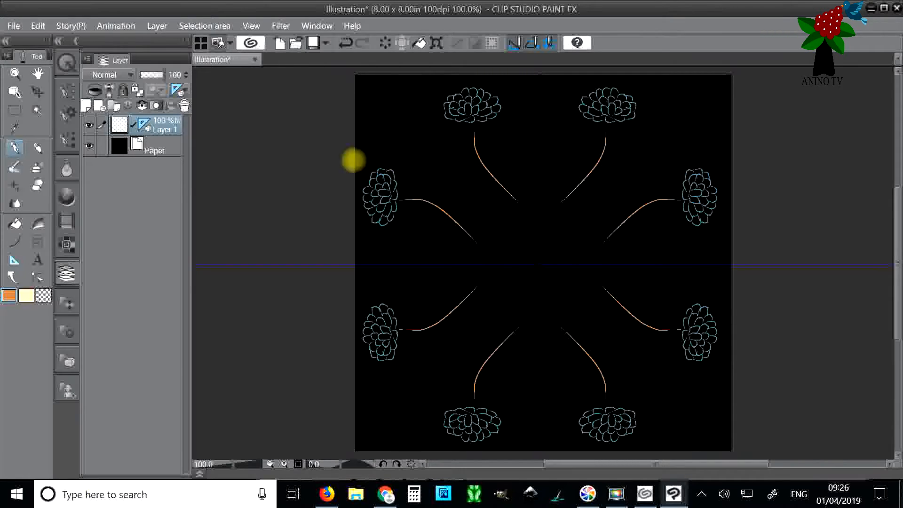
{"action": "left_click", "coordinate": [37, 25]}
{"action": "left_click", "coordinate": [59, 40]}
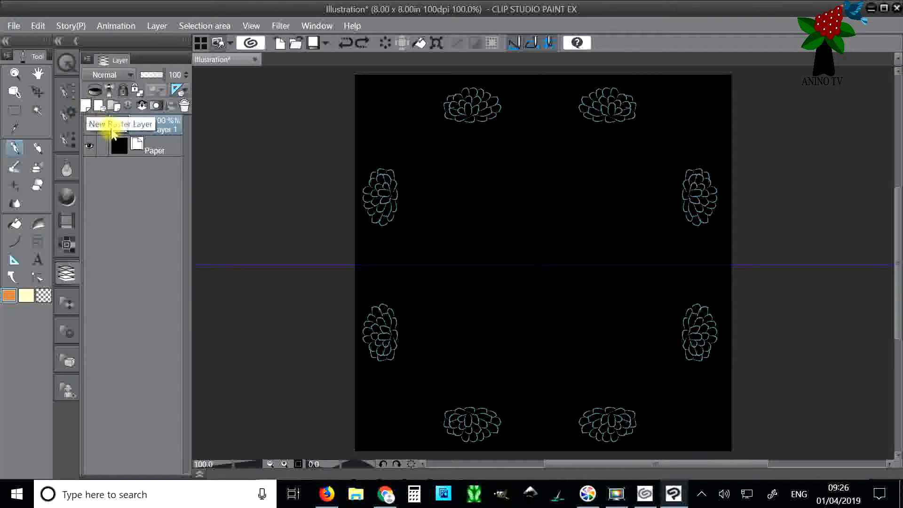
Step: Add a new raster layer above Layer 1, move the symmetrical ruler onto it, and make it the active layer
{"action": "left_click", "coordinate": [85, 106]}
{"action": "left_click_drag", "start_coordinate": [139, 128], "coordinate": [140, 143]}
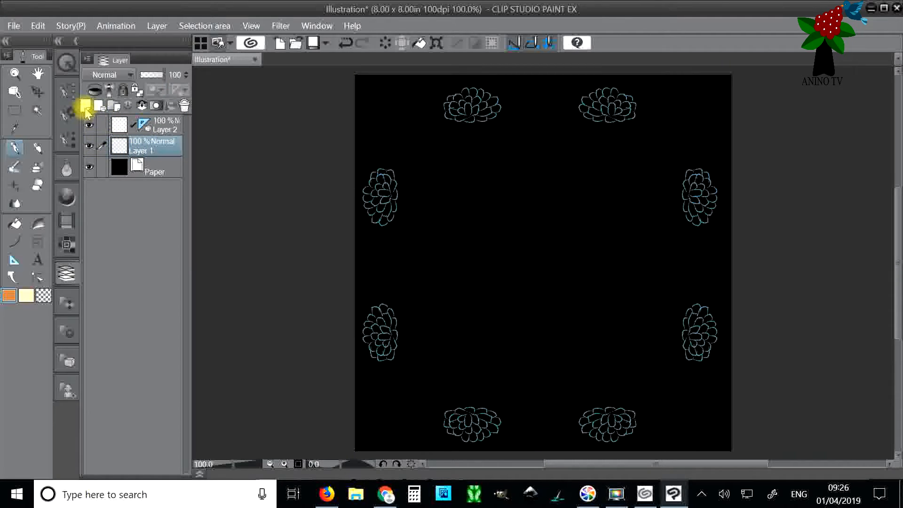
{"action": "left_click", "coordinate": [141, 123]}
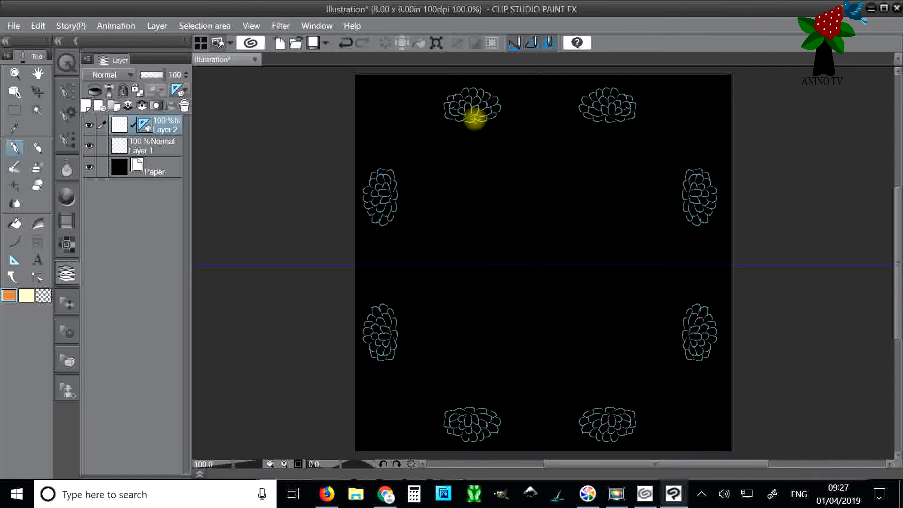
Step: Try two S-curved orange stems on Layer 2 from the upper-left flower down toward the canvas center, undoing each one
{"action": "mouse_move", "coordinate": [463, 127]}
{"action": "left_mouse_down"}
{"action": "mouse_move", "coordinate": [509, 176]}
{"action": "mouse_move", "coordinate": [519, 218]}
{"action": "left_mouse_up"}
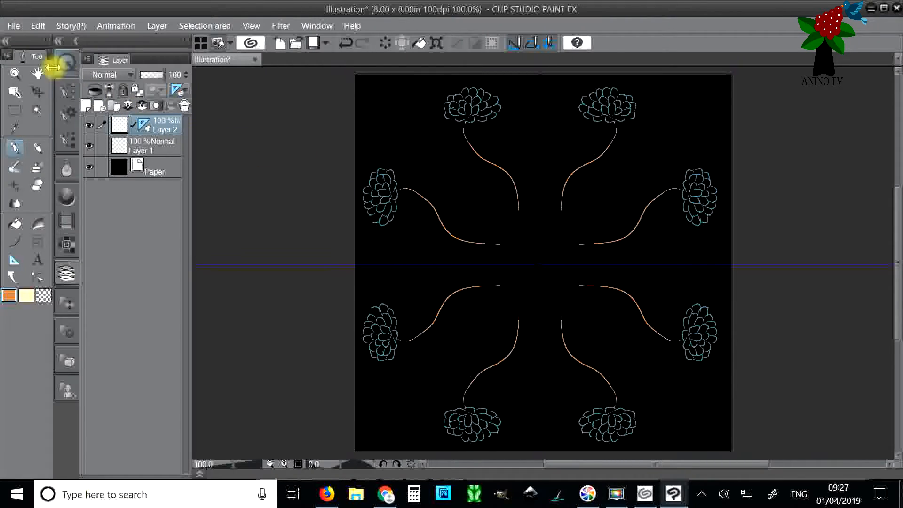
{"action": "left_click", "coordinate": [37, 25]}
{"action": "left_click", "coordinate": [53, 43]}
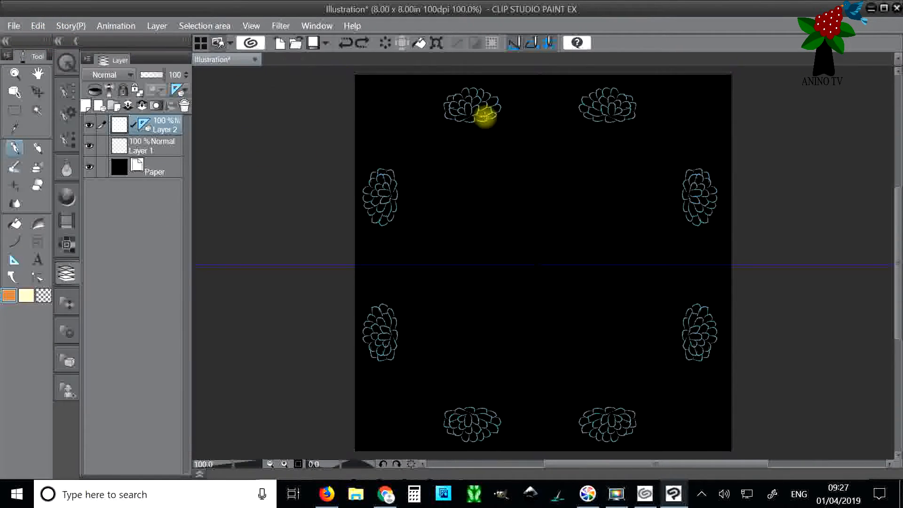
{"action": "mouse_move", "coordinate": [467, 115]}
{"action": "left_mouse_down"}
{"action": "mouse_move", "coordinate": [494, 161]}
{"action": "mouse_move", "coordinate": [519, 243]}
{"action": "left_mouse_up"}
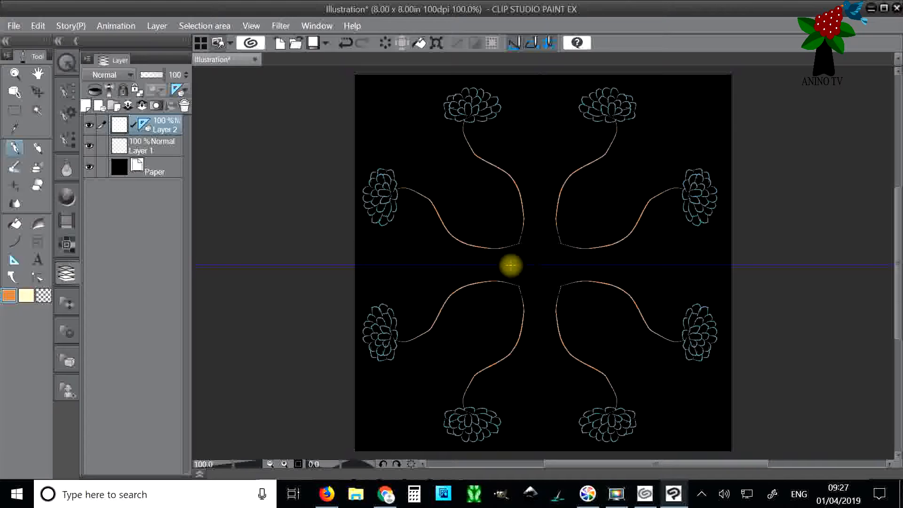
{"action": "left_click", "coordinate": [37, 26]}
{"action": "left_click", "coordinate": [40, 25]}
{"action": "left_click", "coordinate": [39, 25]}
{"action": "left_click", "coordinate": [53, 42]}
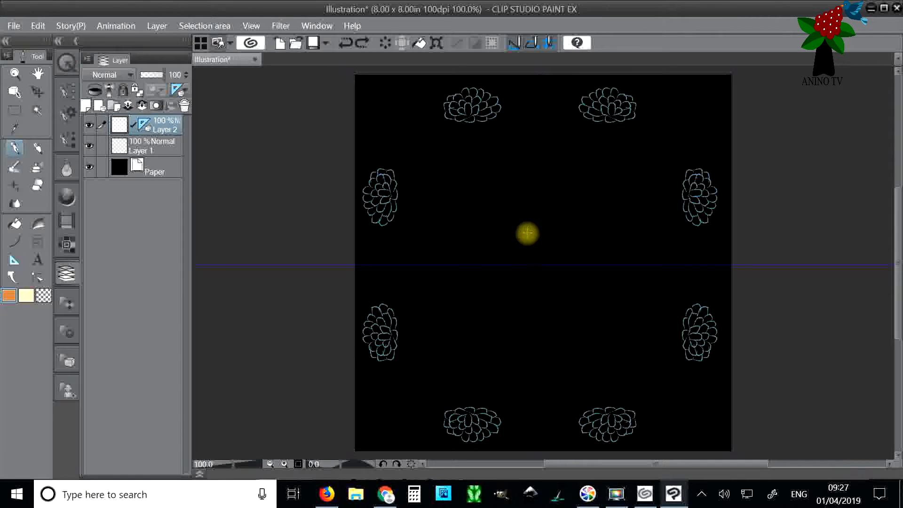
Step: Try one stem drawn outward from near the center and another from the flower to the vertical center line, undoing both
{"action": "left_click_drag", "start_coordinate": [525, 234], "coordinate": [444, 128]}
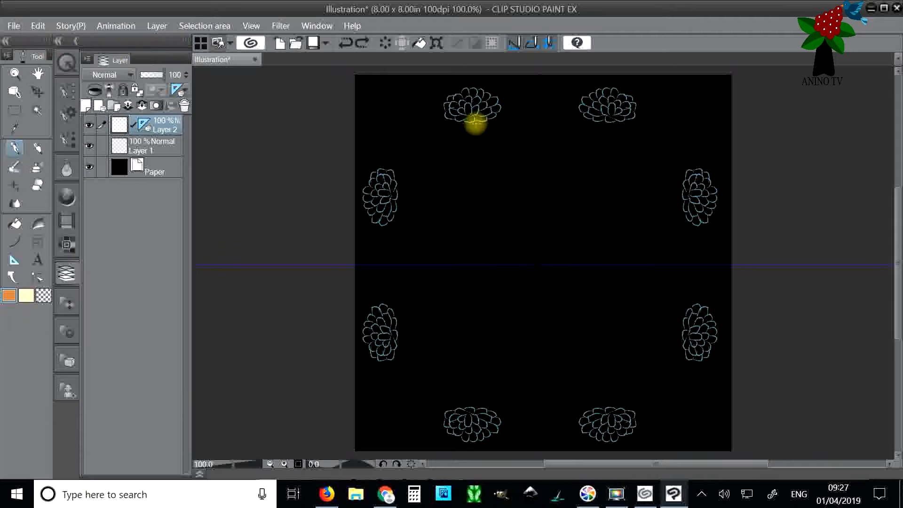
{"action": "mouse_move", "coordinate": [473, 119]}
{"action": "left_mouse_down"}
{"action": "mouse_move", "coordinate": [491, 175]}
{"action": "mouse_move", "coordinate": [539, 228]}
{"action": "left_mouse_up"}
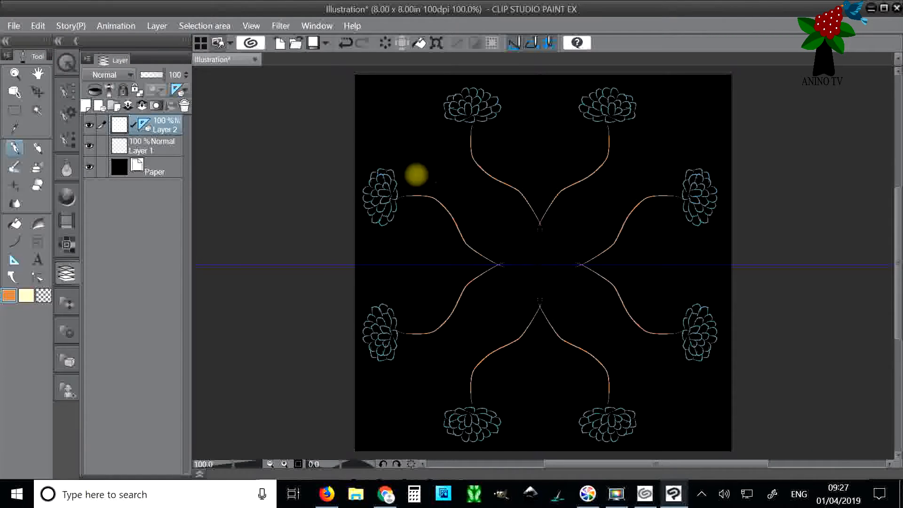
{"action": "left_click", "coordinate": [39, 20]}
{"action": "left_click", "coordinate": [112, 43]}
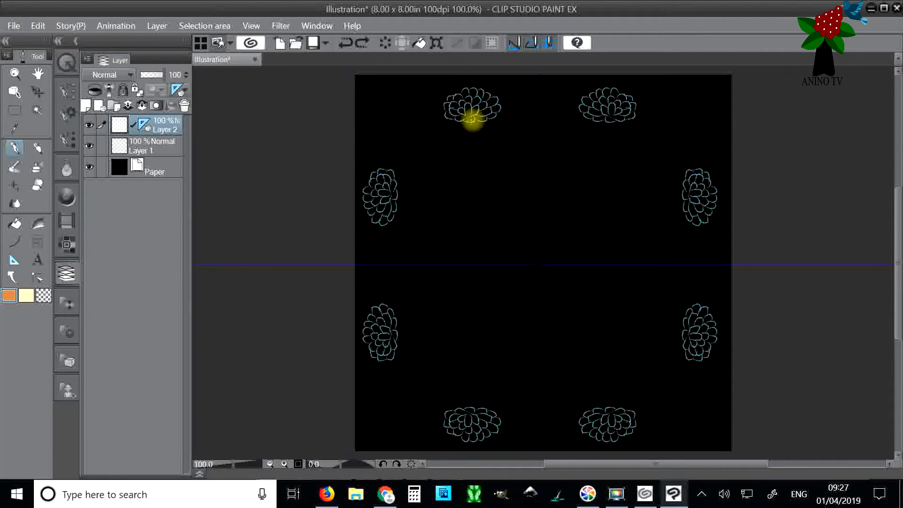
Step: Draw an S-curved orange stem from the upper-left flower toward the center, with side twigs and outer branches reaching toward the canvas corner
{"action": "mouse_move", "coordinate": [473, 115]}
{"action": "left_mouse_down"}
{"action": "mouse_move", "coordinate": [471, 150]}
{"action": "mouse_move", "coordinate": [506, 180]}
{"action": "mouse_move", "coordinate": [519, 212]}
{"action": "mouse_move", "coordinate": [520, 237]}
{"action": "left_mouse_up"}
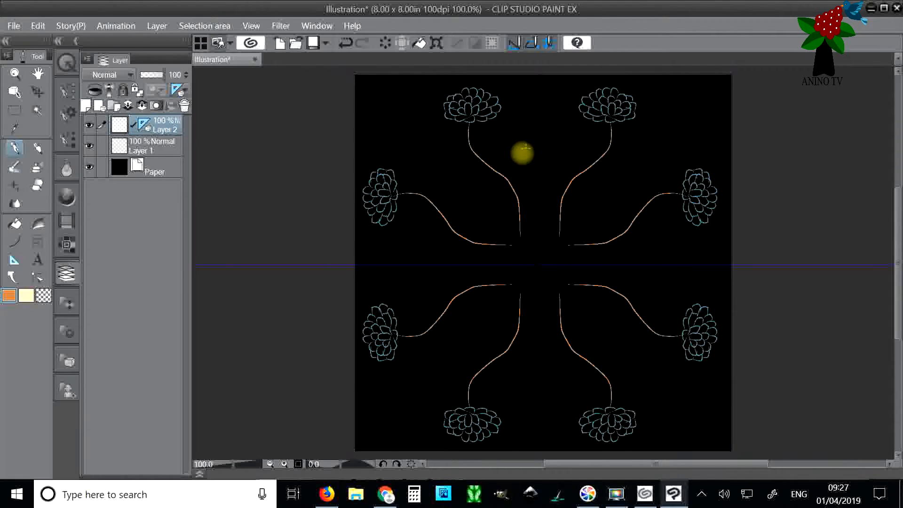
{"action": "mouse_move", "coordinate": [513, 189]}
{"action": "left_mouse_down"}
{"action": "mouse_move", "coordinate": [524, 140]}
{"action": "mouse_move", "coordinate": [512, 156]}
{"action": "mouse_move", "coordinate": [507, 145]}
{"action": "mouse_move", "coordinate": [522, 162]}
{"action": "mouse_move", "coordinate": [483, 121]}
{"action": "mouse_move", "coordinate": [476, 148]}
{"action": "mouse_move", "coordinate": [450, 145]}
{"action": "mouse_move", "coordinate": [468, 136]}
{"action": "mouse_move", "coordinate": [436, 128]}
{"action": "left_mouse_up"}
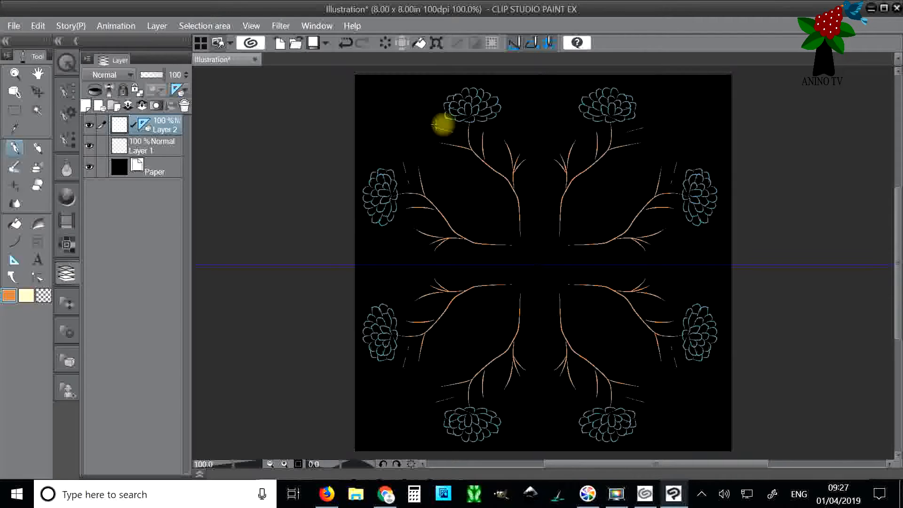
{"action": "mouse_move", "coordinate": [500, 175]}
{"action": "left_mouse_down"}
{"action": "mouse_move", "coordinate": [479, 174]}
{"action": "mouse_move", "coordinate": [493, 170]}
{"action": "mouse_move", "coordinate": [495, 145]}
{"action": "mouse_move", "coordinate": [512, 154]}
{"action": "mouse_move", "coordinate": [520, 128]}
{"action": "mouse_move", "coordinate": [510, 143]}
{"action": "mouse_move", "coordinate": [507, 111]}
{"action": "left_mouse_up"}
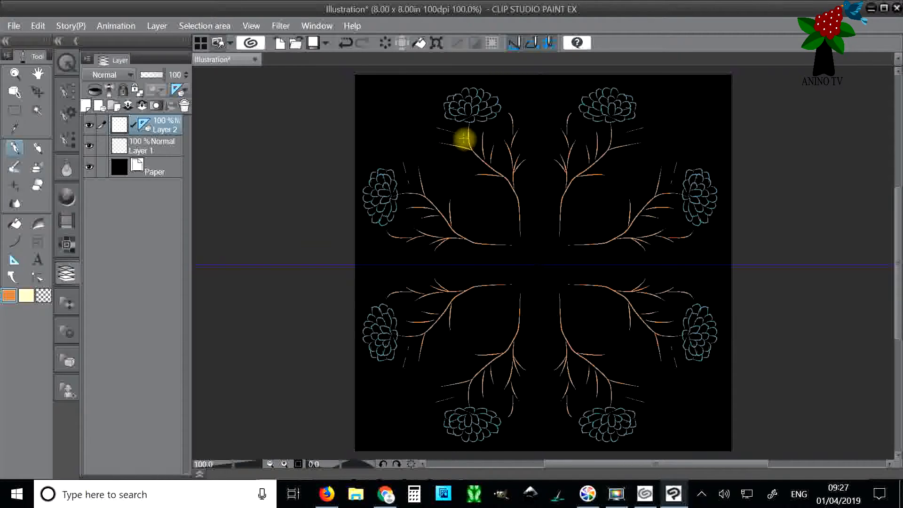
{"action": "mouse_move", "coordinate": [438, 127]}
{"action": "left_mouse_down"}
{"action": "mouse_move", "coordinate": [428, 95]}
{"action": "mouse_move", "coordinate": [433, 123]}
{"action": "mouse_move", "coordinate": [425, 106]}
{"action": "mouse_move", "coordinate": [431, 115]}
{"action": "mouse_move", "coordinate": [398, 101]}
{"action": "left_mouse_up"}
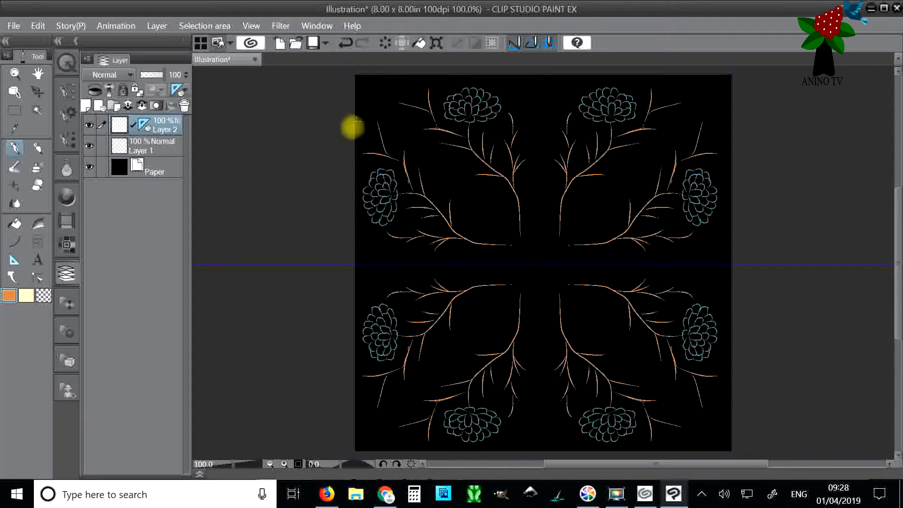
{"action": "left_click_drag", "start_coordinate": [411, 105], "coordinate": [405, 80]}
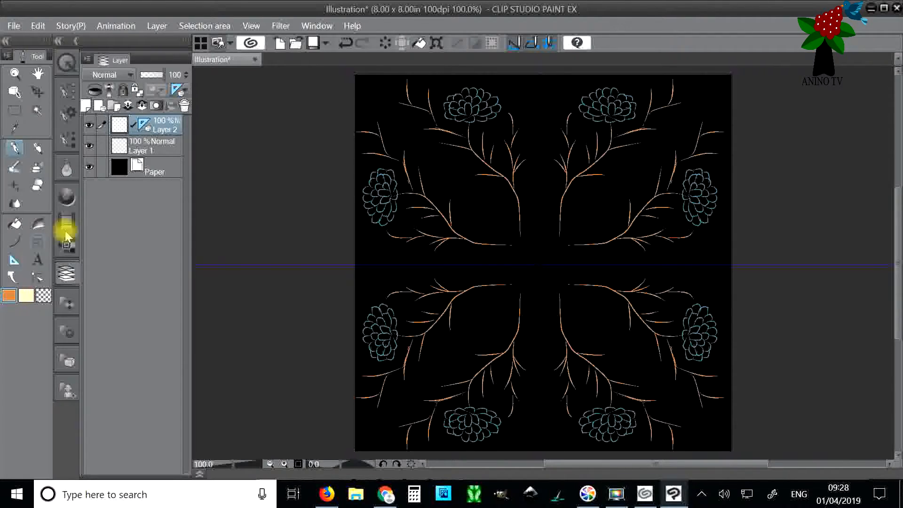
Step: Set the pen's brush size to 8 and dot clusters of orange berries on the twig tips near the upper-left corner
{"action": "left_click", "coordinate": [67, 139]}
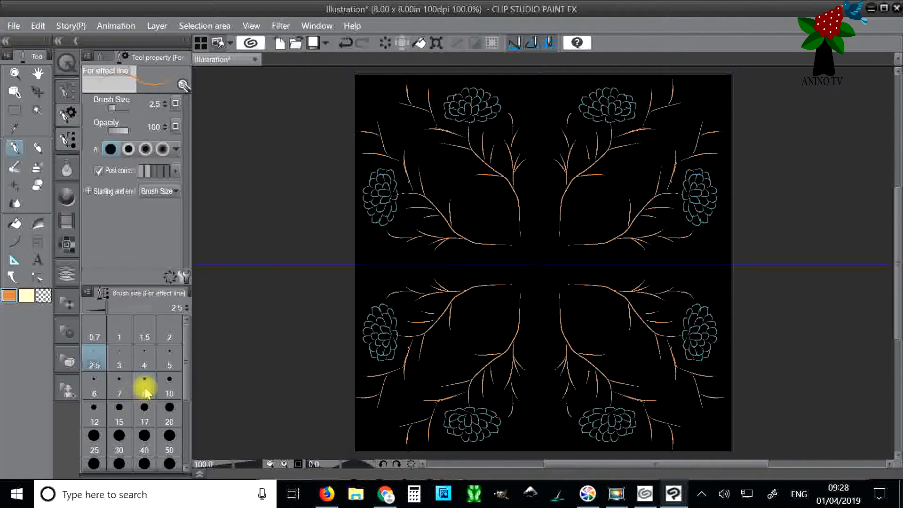
{"action": "left_click", "coordinate": [145, 388]}
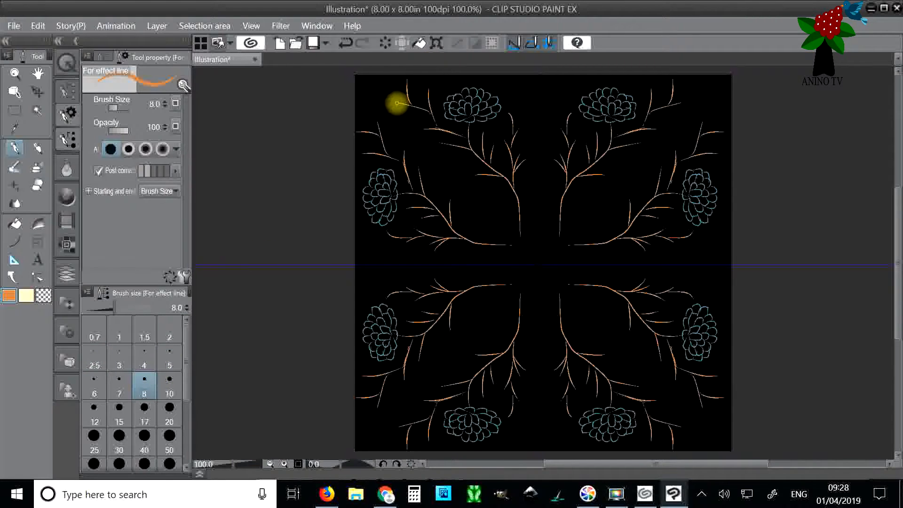
{"action": "left_click", "coordinate": [391, 89]}
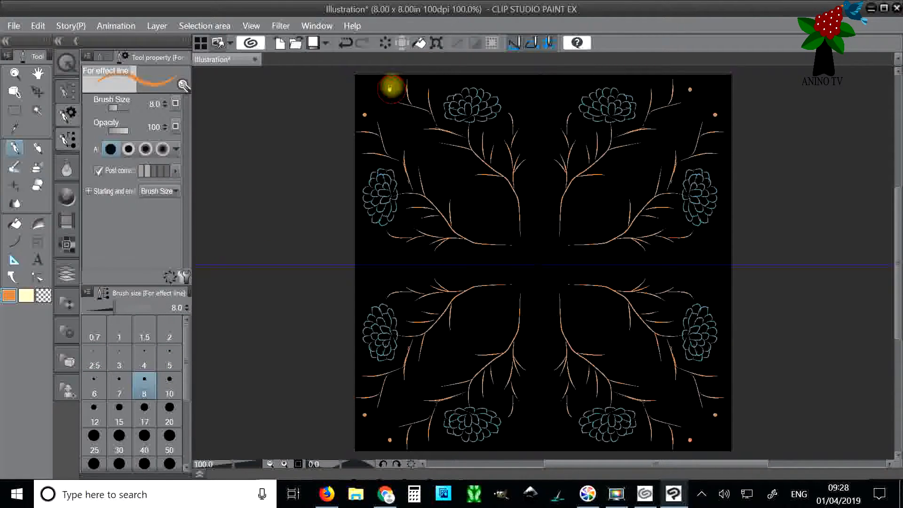
{"action": "left_click", "coordinate": [395, 90]}
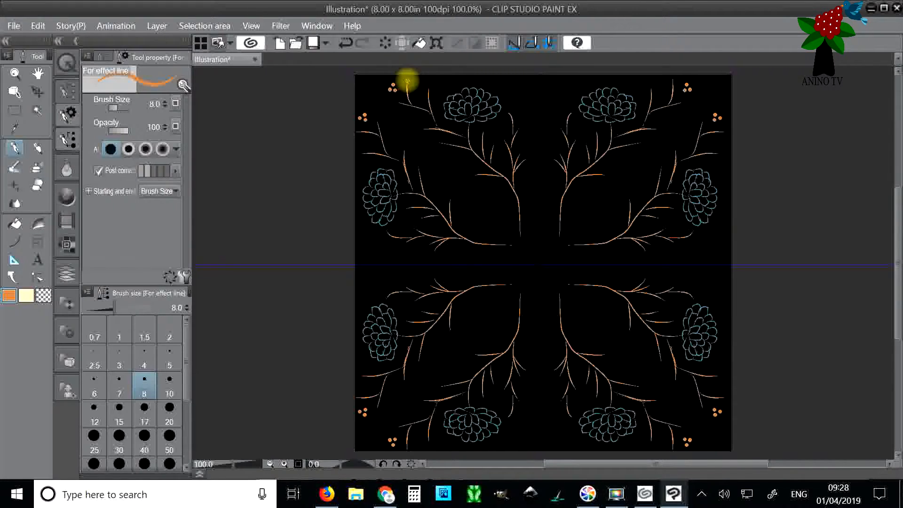
{"action": "left_click", "coordinate": [411, 81]}
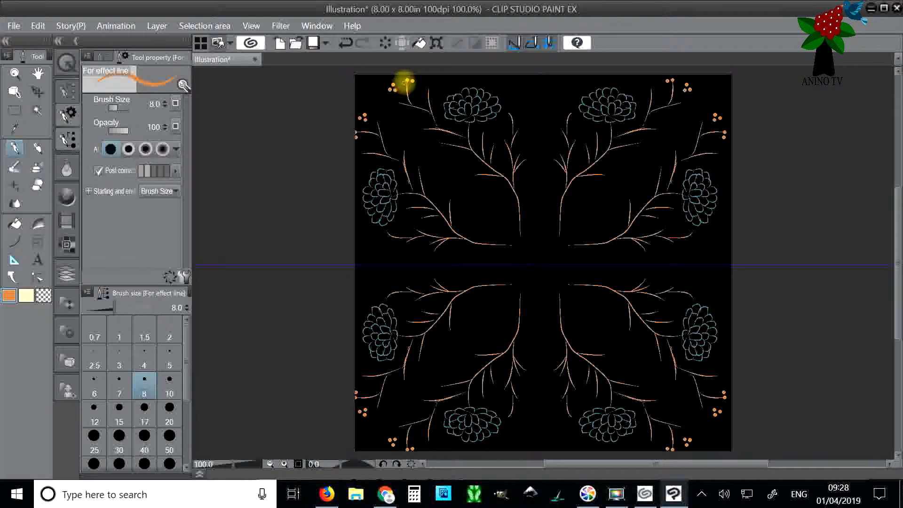
{"action": "left_click", "coordinate": [405, 84]}
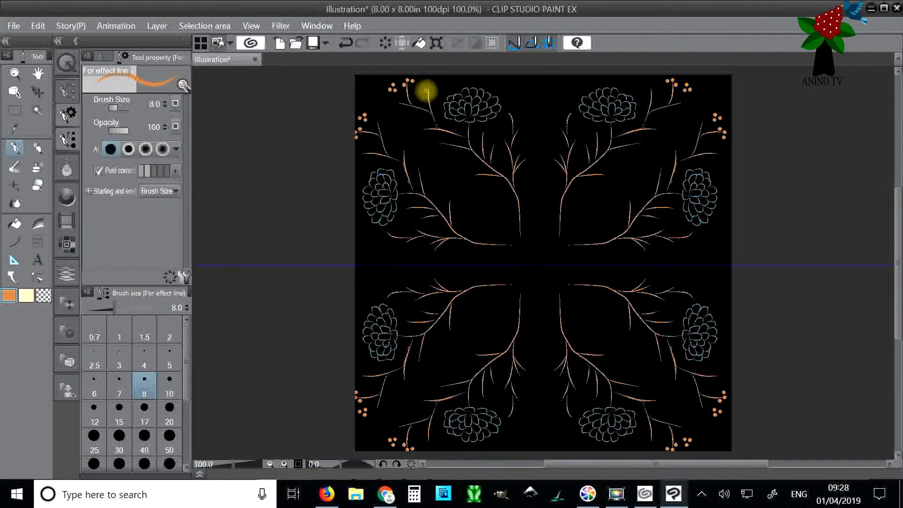
{"action": "left_click", "coordinate": [427, 86]}
{"action": "left_click", "coordinate": [433, 86]}
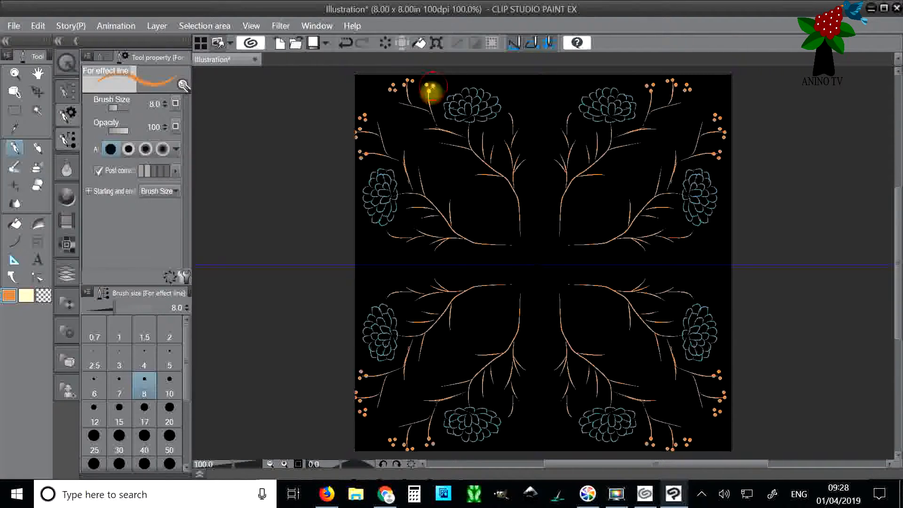
Step: Dot orange berry clusters on the twig tips beside and below the upper-left flower
{"action": "left_click", "coordinate": [423, 128]}
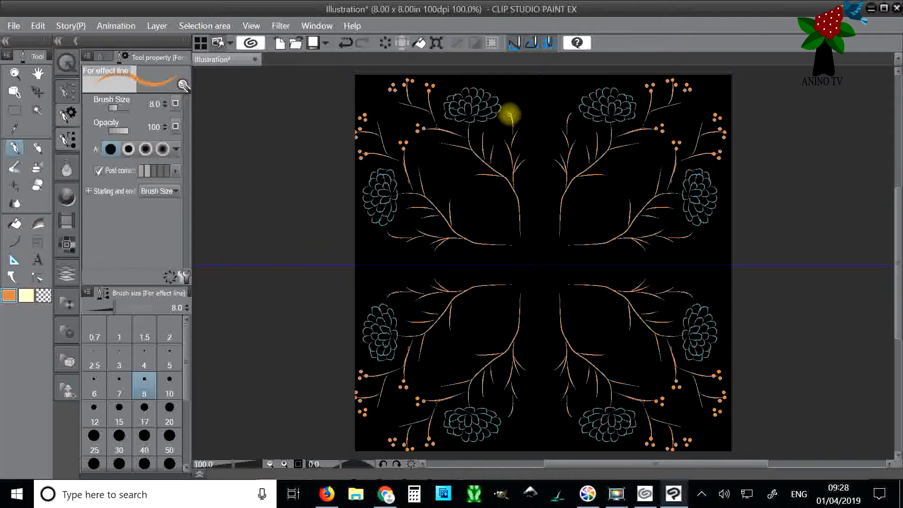
{"action": "left_click", "coordinate": [510, 107]}
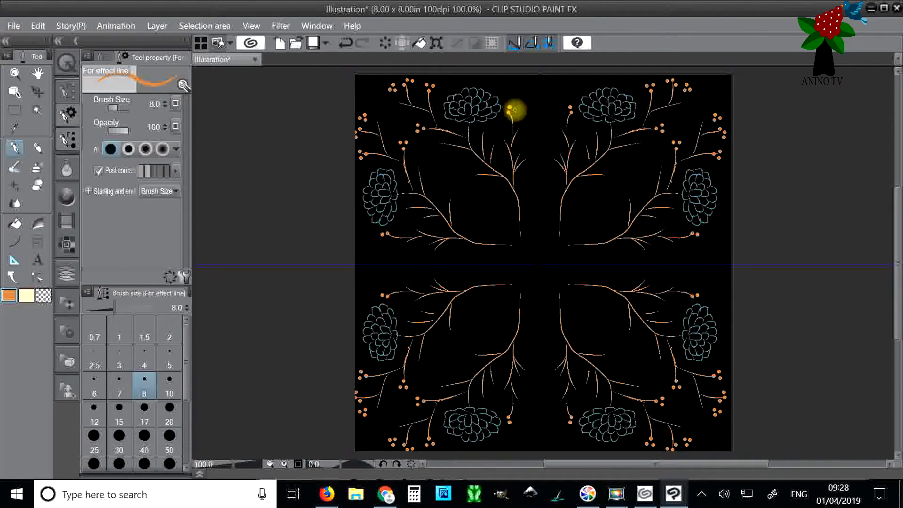
{"action": "left_click", "coordinate": [520, 128]}
{"action": "left_click", "coordinate": [523, 121]}
{"action": "left_click", "coordinate": [525, 127]}
{"action": "left_click", "coordinate": [494, 142]}
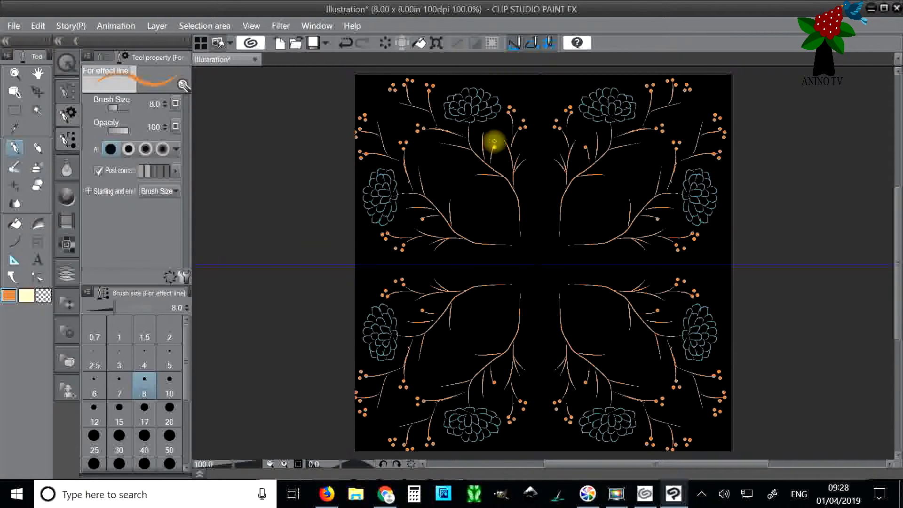
{"action": "left_click", "coordinate": [497, 145]}
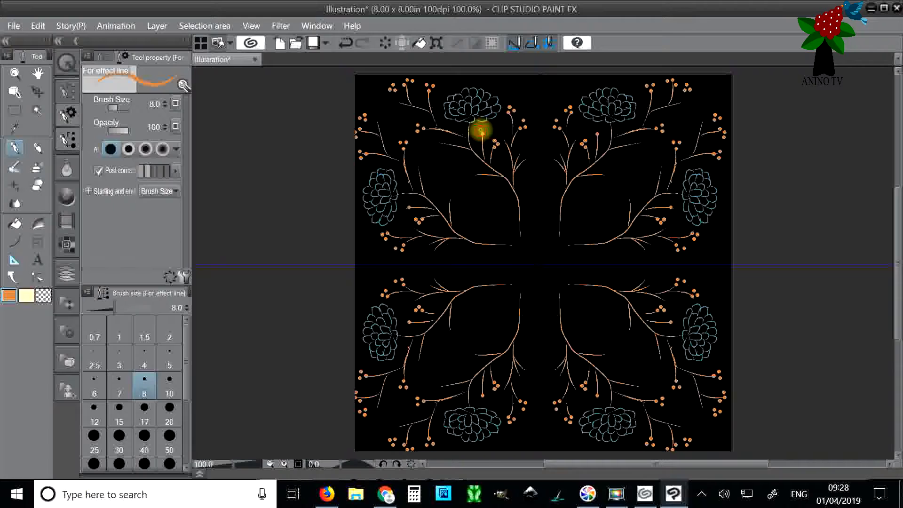
{"action": "left_click", "coordinate": [482, 134]}
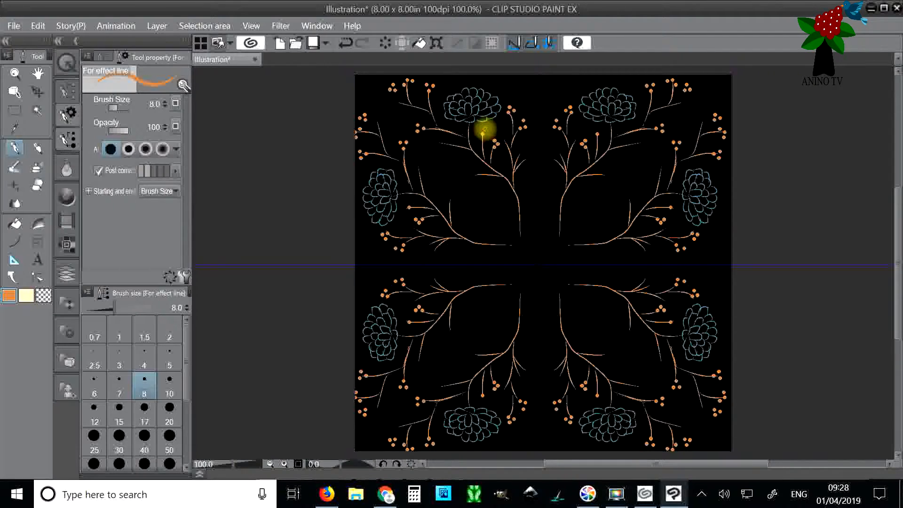
{"action": "left_click", "coordinate": [485, 128]}
{"action": "left_click", "coordinate": [483, 126]}
{"action": "left_click", "coordinate": [485, 128]}
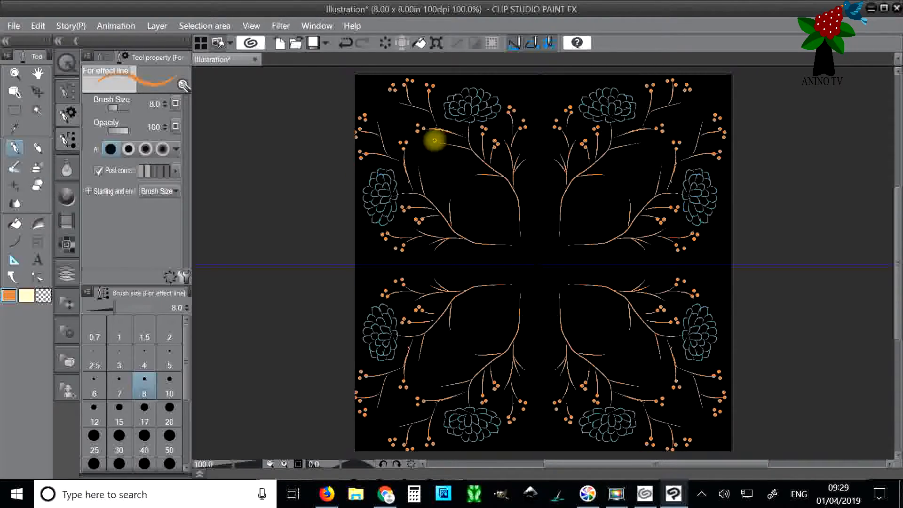
Step: Dot orange berries on the remaining inner twig tips of the upper-left stem and beside the vertical center line
{"action": "left_click", "coordinate": [434, 142]}
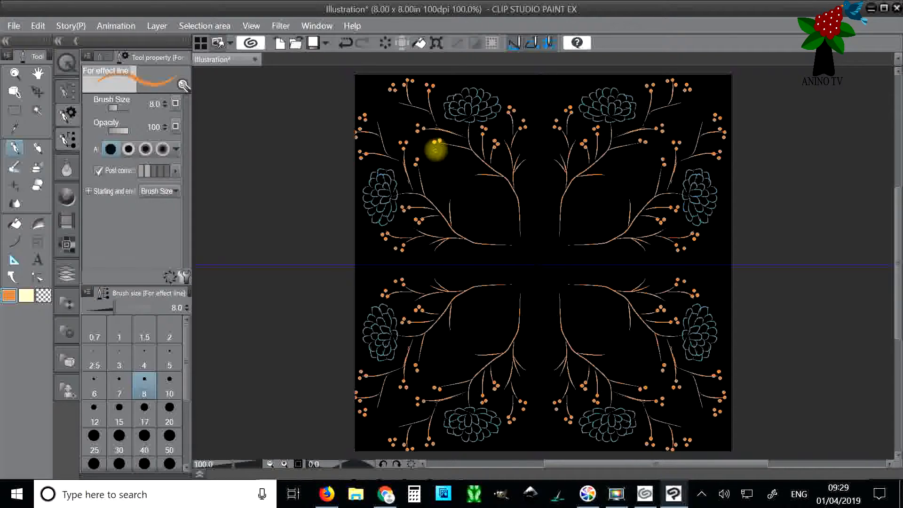
{"action": "left_click", "coordinate": [438, 145]}
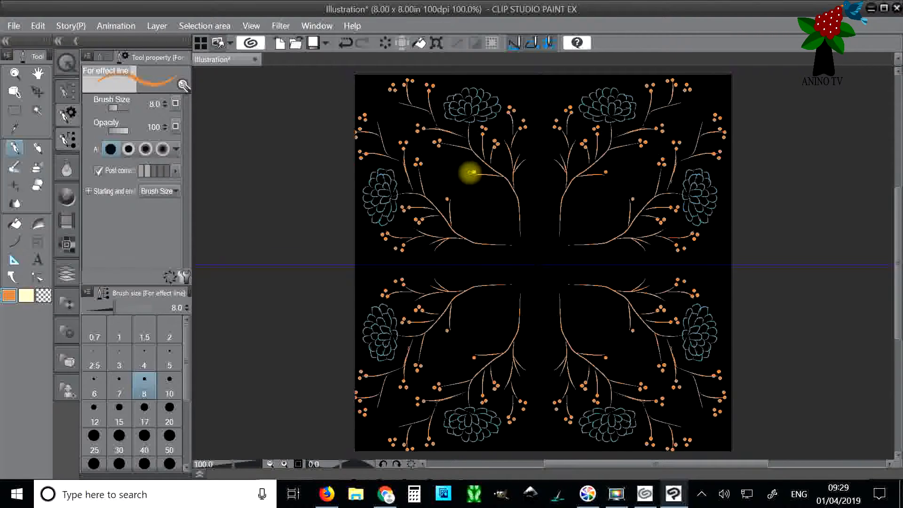
{"action": "left_click", "coordinate": [467, 172]}
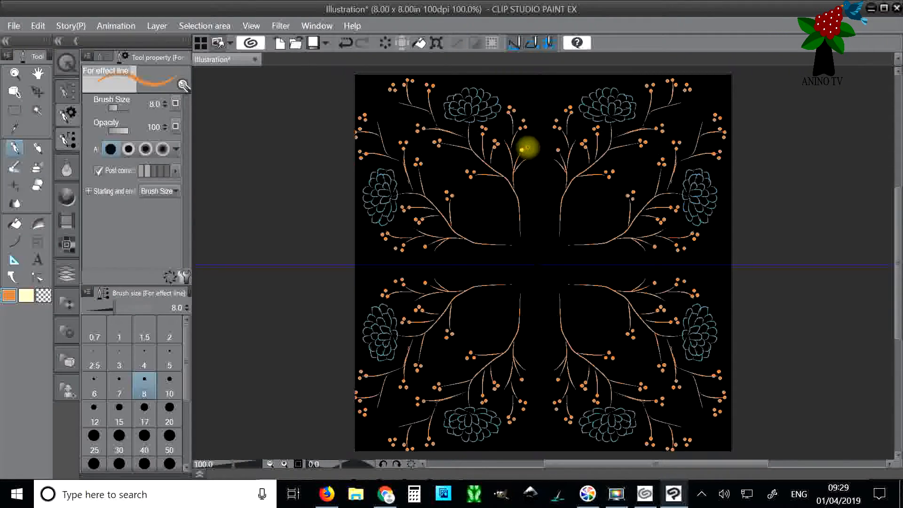
{"action": "left_click", "coordinate": [524, 150]}
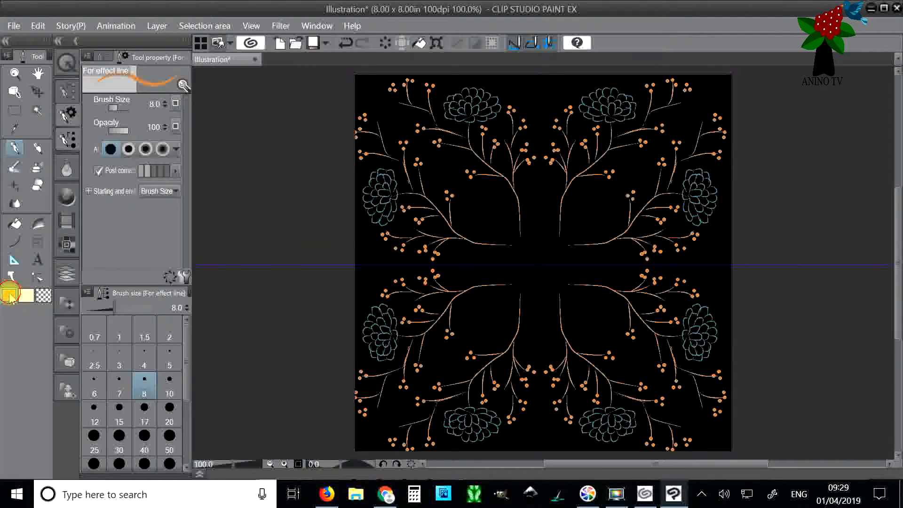
Step: Set the drawing color to white (FEFEFE) and the pen's brush size to 2
{"action": "double_click", "coordinate": [10, 295]}
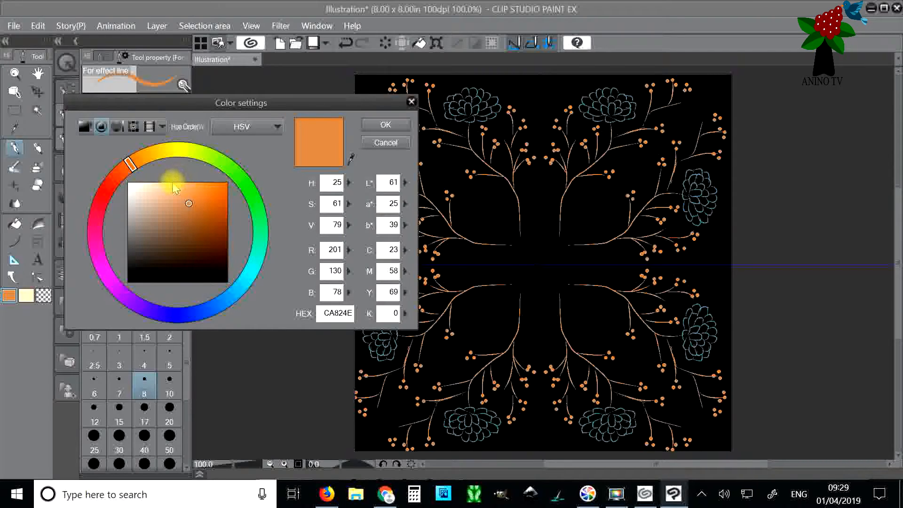
{"action": "left_click", "coordinate": [127, 183]}
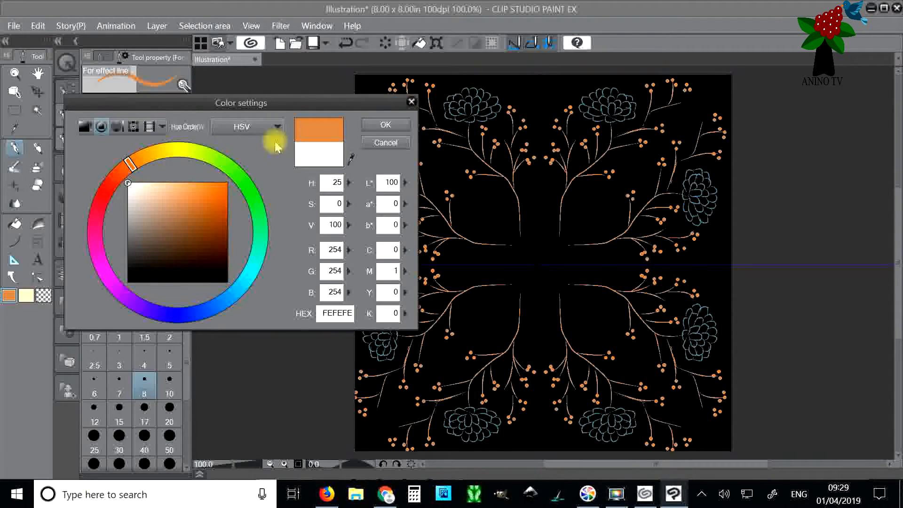
{"action": "left_click", "coordinate": [375, 126]}
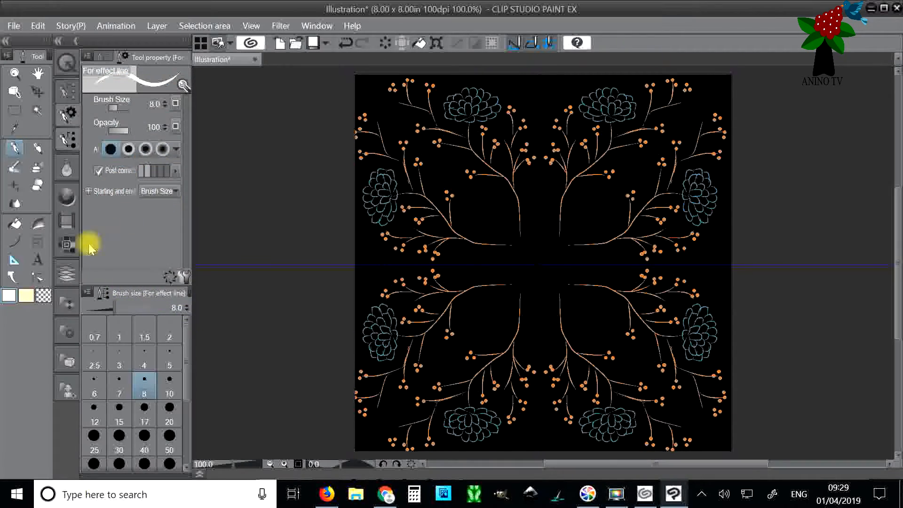
{"action": "left_click", "coordinate": [169, 331]}
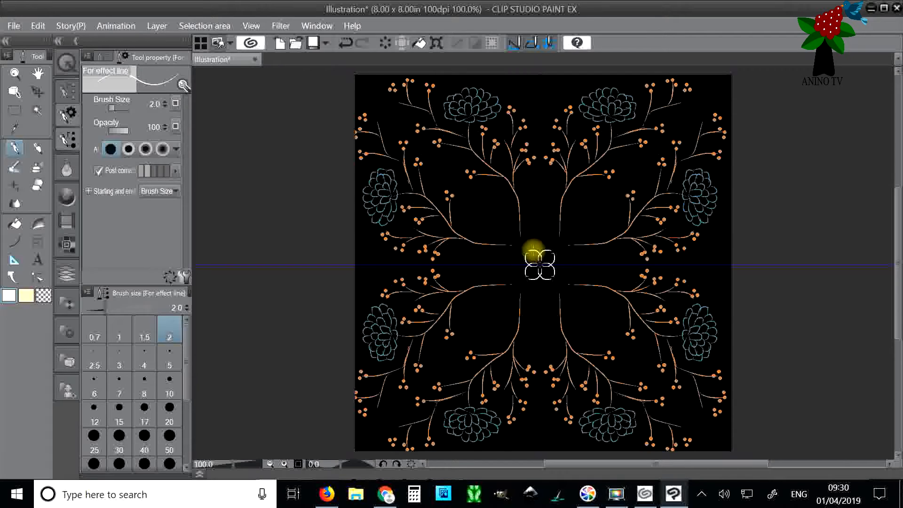
Step: Draw a layered white flower at the canvas center, undoing the badly placed outermost petal arcs
{"action": "mouse_move", "coordinate": [532, 245]}
{"action": "left_mouse_down"}
{"action": "mouse_move", "coordinate": [538, 234]}
{"action": "mouse_move", "coordinate": [552, 264]}
{"action": "left_mouse_up"}
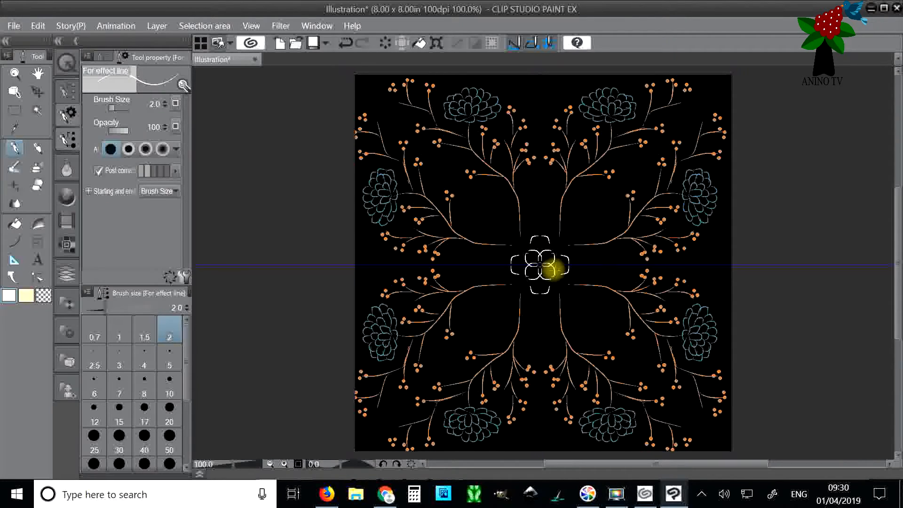
{"action": "left_click", "coordinate": [38, 25]}
{"action": "left_click", "coordinate": [53, 40]}
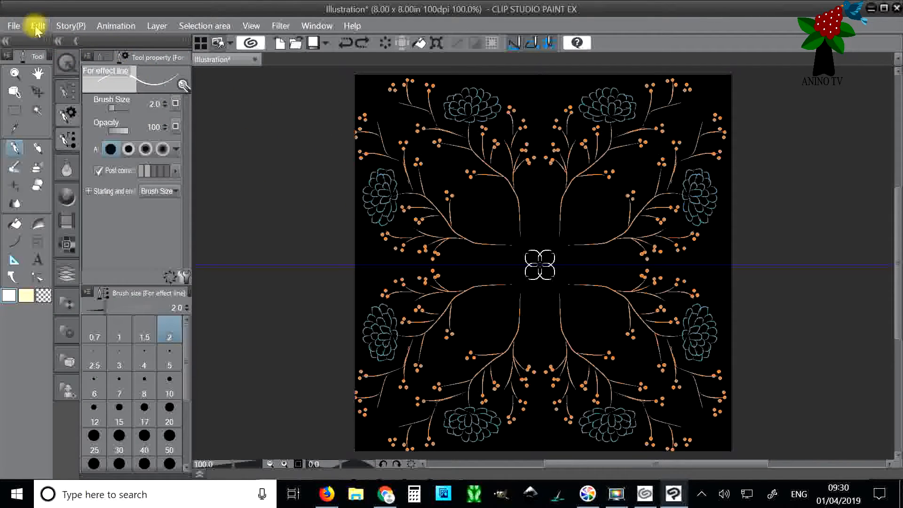
{"action": "mouse_move", "coordinate": [533, 250]}
{"action": "left_mouse_down"}
{"action": "mouse_move", "coordinate": [539, 240]}
{"action": "mouse_move", "coordinate": [520, 237]}
{"action": "mouse_move", "coordinate": [544, 227]}
{"action": "mouse_move", "coordinate": [523, 220]}
{"action": "left_mouse_up"}
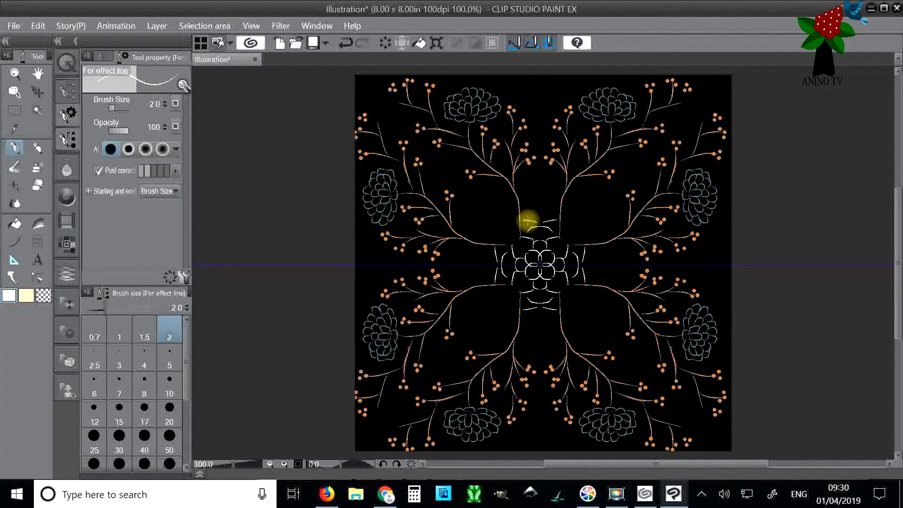
{"action": "left_click", "coordinate": [37, 26]}
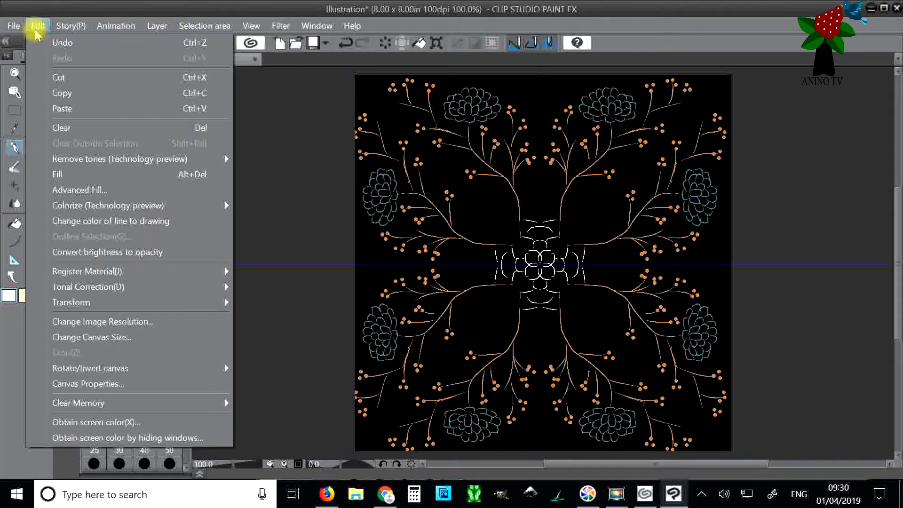
{"action": "left_click", "coordinate": [58, 44]}
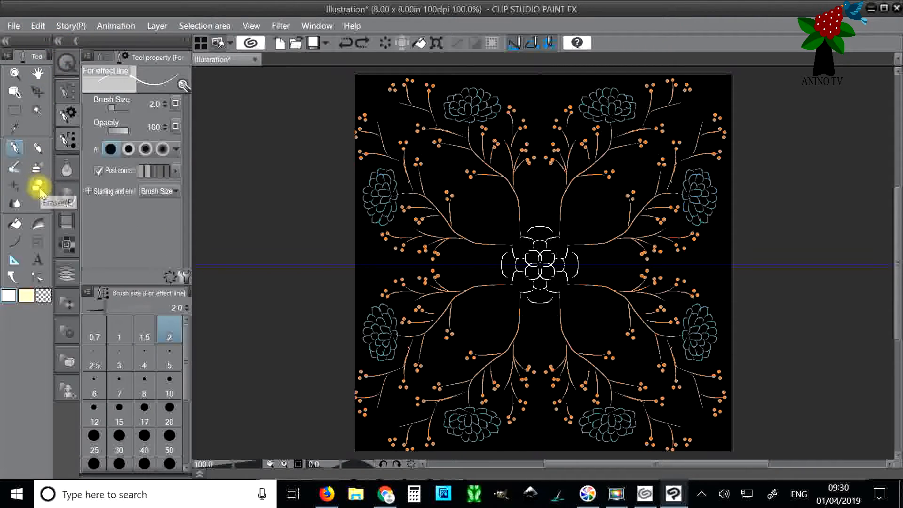
Step: Try erasing part of the center flower's outer arcs, and undo both the erasing and that ring of arcs
{"action": "left_click", "coordinate": [37, 184]}
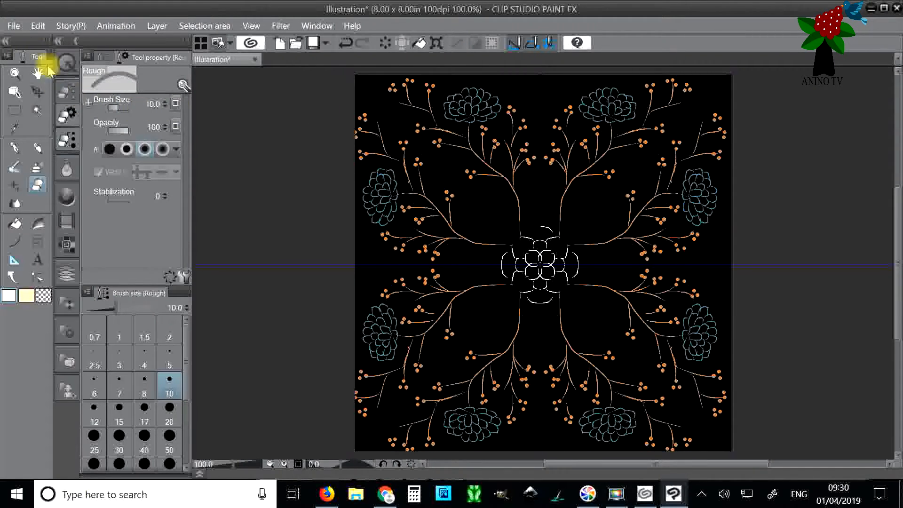
{"action": "left_click", "coordinate": [38, 26]}
{"action": "left_click", "coordinate": [53, 41]}
{"action": "left_click", "coordinate": [38, 25]}
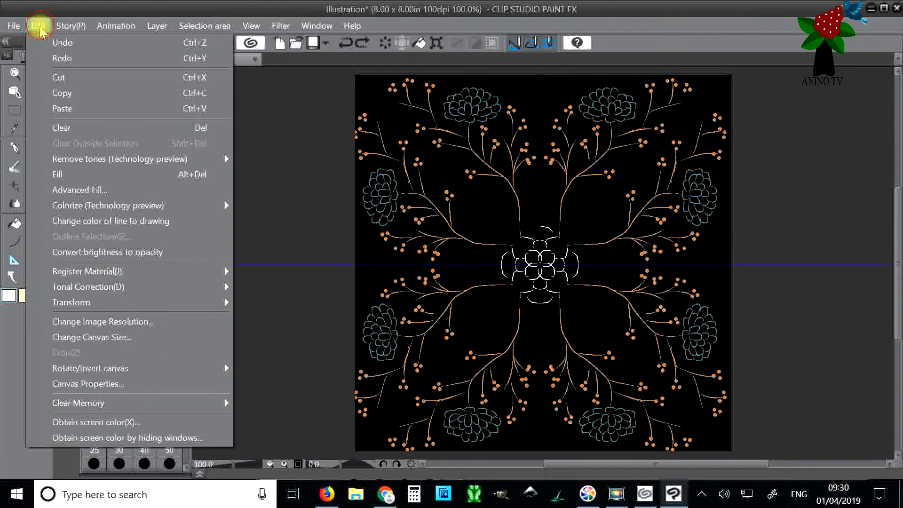
{"action": "left_click", "coordinate": [53, 41]}
{"action": "left_click", "coordinate": [39, 26]}
{"action": "left_click", "coordinate": [54, 42]}
{"action": "left_click", "coordinate": [37, 26]}
{"action": "left_click", "coordinate": [49, 38]}
{"action": "left_click", "coordinate": [38, 26]}
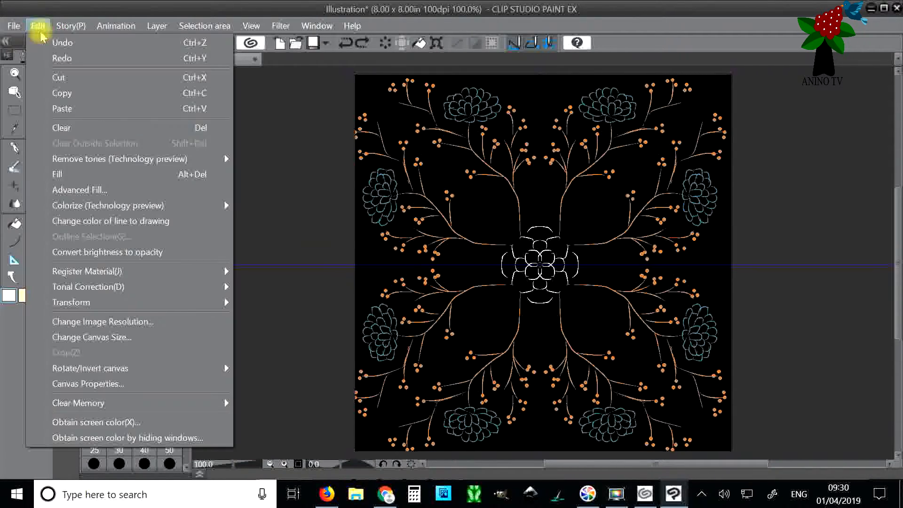
{"action": "left_click", "coordinate": [55, 41]}
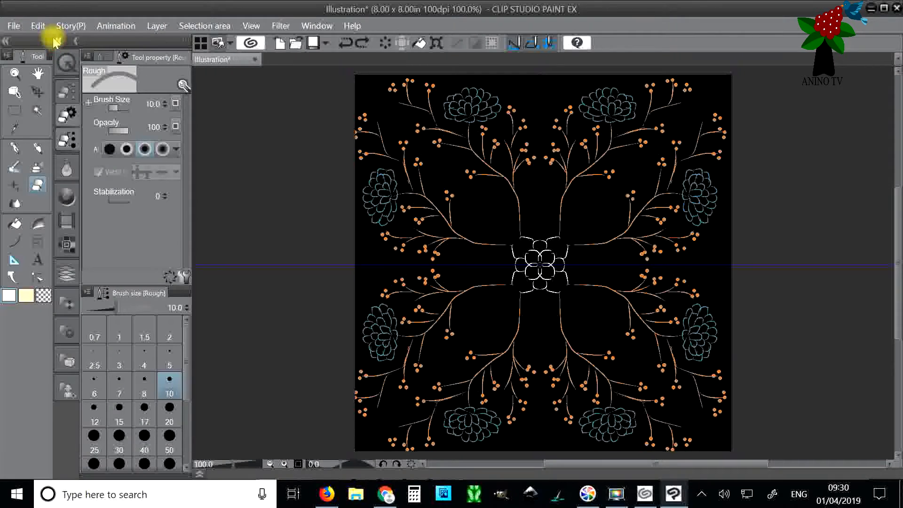
Step: Draw curved white stems with pointed leaves radiating outward from the center flower using the size 2 pen
{"action": "left_click", "coordinate": [15, 147]}
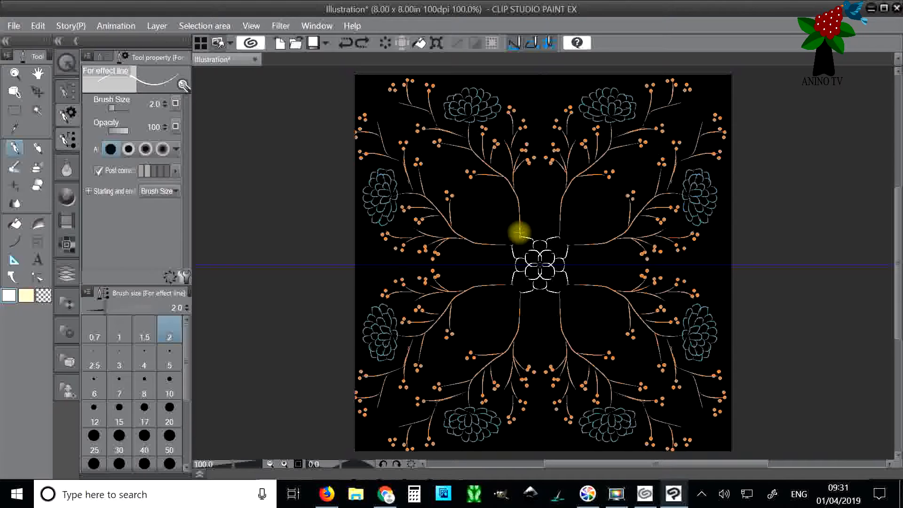
{"action": "mouse_move", "coordinate": [512, 232]}
{"action": "left_mouse_down"}
{"action": "mouse_move", "coordinate": [507, 201]}
{"action": "mouse_move", "coordinate": [491, 187]}
{"action": "mouse_move", "coordinate": [504, 196]}
{"action": "mouse_move", "coordinate": [505, 206]}
{"action": "mouse_move", "coordinate": [484, 194]}
{"action": "mouse_move", "coordinate": [512, 206]}
{"action": "mouse_move", "coordinate": [524, 225]}
{"action": "mouse_move", "coordinate": [524, 177]}
{"action": "mouse_move", "coordinate": [524, 199]}
{"action": "mouse_move", "coordinate": [538, 195]}
{"action": "mouse_move", "coordinate": [528, 201]}
{"action": "left_mouse_up"}
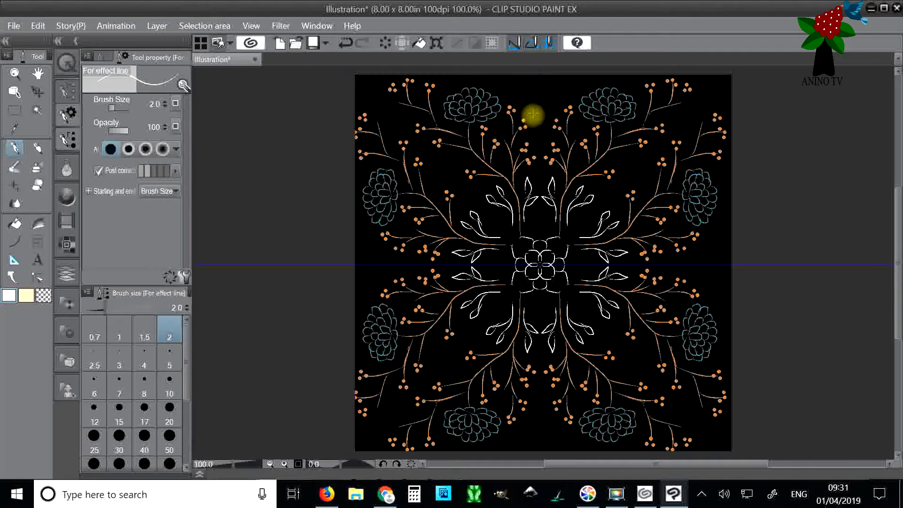
Step: Try a white leafy sprig near the canvas's upper edge between the two flowers, undoing all its strokes
{"action": "mouse_move", "coordinate": [533, 112]}
{"action": "left_mouse_down"}
{"action": "mouse_move", "coordinate": [523, 90]}
{"action": "mouse_move", "coordinate": [537, 102]}
{"action": "mouse_move", "coordinate": [533, 87]}
{"action": "mouse_move", "coordinate": [527, 94]}
{"action": "mouse_move", "coordinate": [513, 86]}
{"action": "mouse_move", "coordinate": [534, 91]}
{"action": "left_mouse_up"}
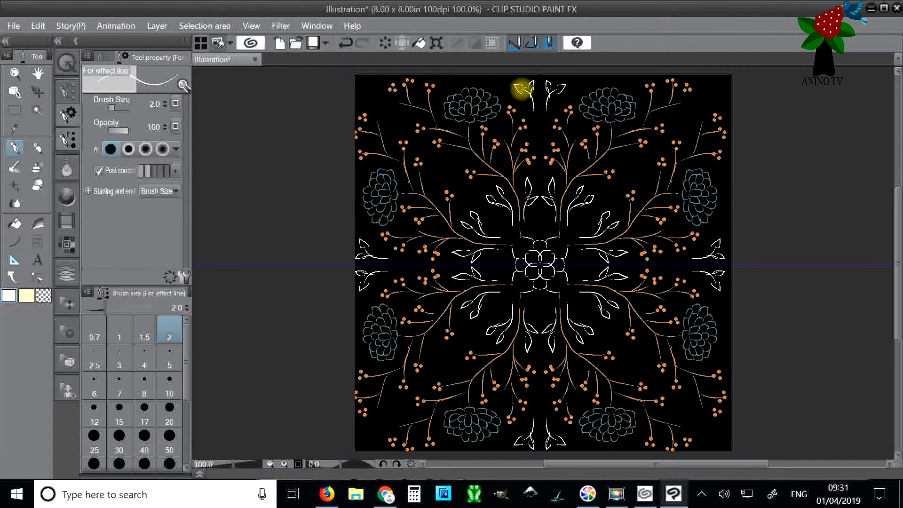
{"action": "left_click_drag", "start_coordinate": [533, 111], "coordinate": [525, 101]}
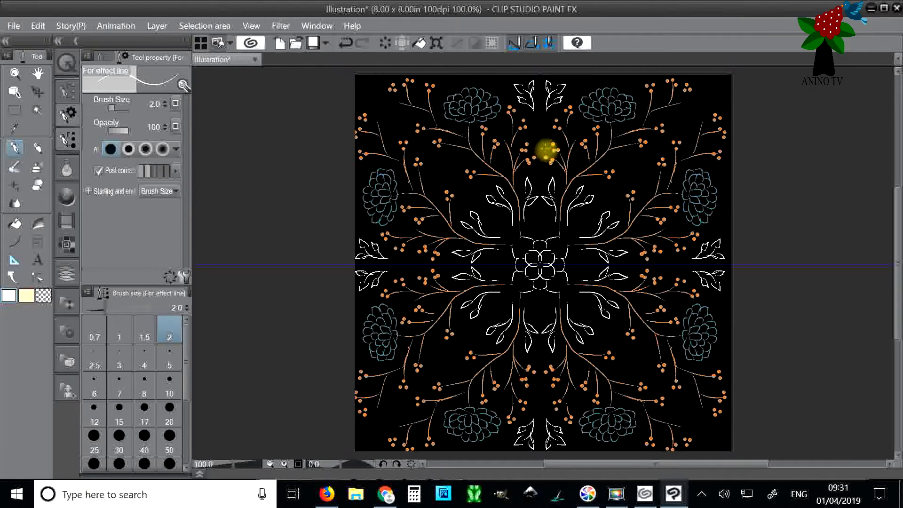
{"action": "left_click", "coordinate": [38, 25]}
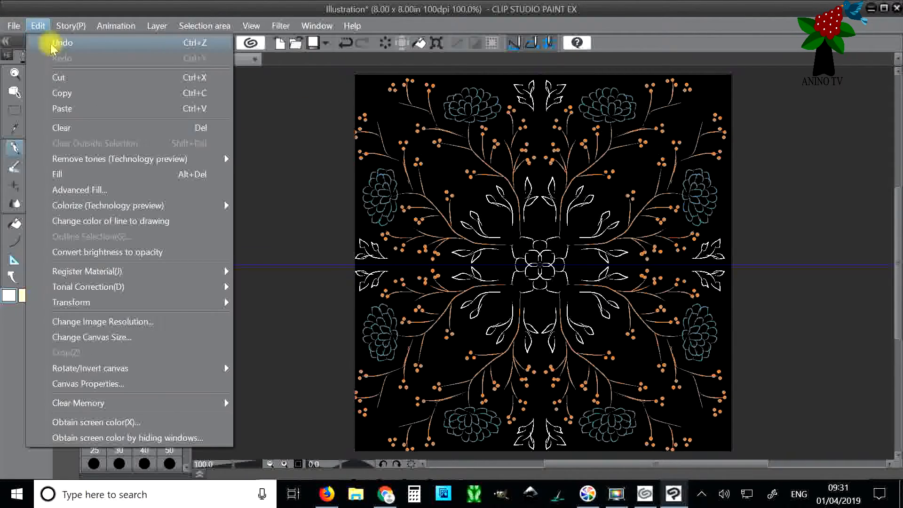
{"action": "left_click", "coordinate": [50, 42]}
{"action": "left_click", "coordinate": [38, 26]}
{"action": "left_click", "coordinate": [50, 42]}
{"action": "left_click", "coordinate": [38, 26]}
{"action": "left_click", "coordinate": [49, 42]}
{"action": "left_click", "coordinate": [38, 26]}
{"action": "left_click", "coordinate": [50, 42]}
{"action": "left_click", "coordinate": [39, 28]}
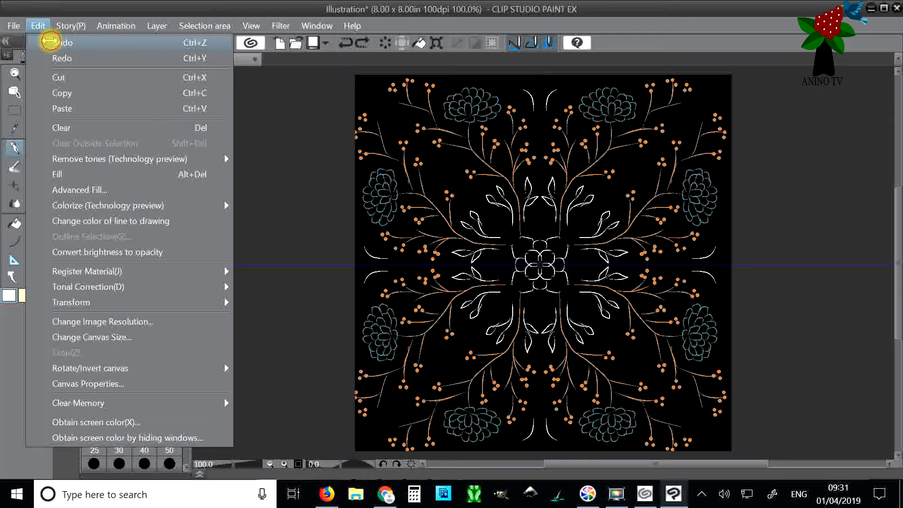
{"action": "left_click", "coordinate": [49, 42]}
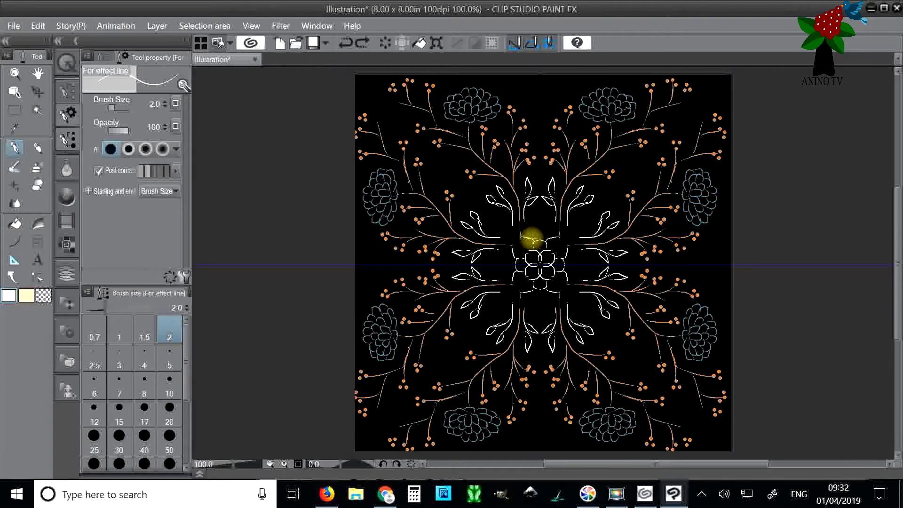
Step: Draw more white petals and small pointed accents around the center flower, filling the gaps between the leafy stems
{"action": "mouse_move", "coordinate": [536, 242]}
{"action": "left_mouse_down"}
{"action": "mouse_move", "coordinate": [539, 213]}
{"action": "mouse_move", "coordinate": [527, 237]}
{"action": "mouse_move", "coordinate": [524, 218]}
{"action": "mouse_move", "coordinate": [535, 223]}
{"action": "mouse_move", "coordinate": [543, 215]}
{"action": "mouse_move", "coordinate": [534, 225]}
{"action": "mouse_move", "coordinate": [539, 210]}
{"action": "mouse_move", "coordinate": [537, 233]}
{"action": "mouse_move", "coordinate": [525, 240]}
{"action": "mouse_move", "coordinate": [485, 211]}
{"action": "mouse_move", "coordinate": [499, 229]}
{"action": "left_mouse_up"}
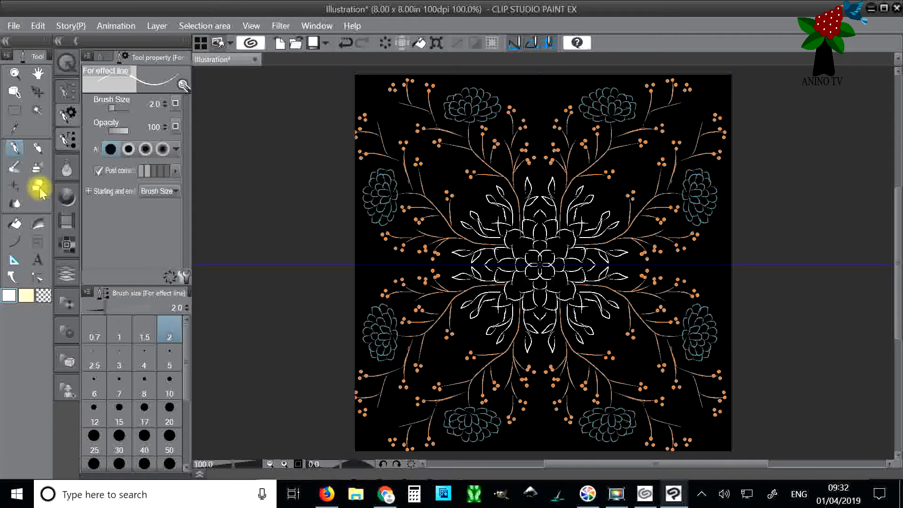
Step: Add a new raster layer above Layer 2 and move Layer 2's symmetrical ruler onto it
{"action": "left_click", "coordinate": [67, 272]}
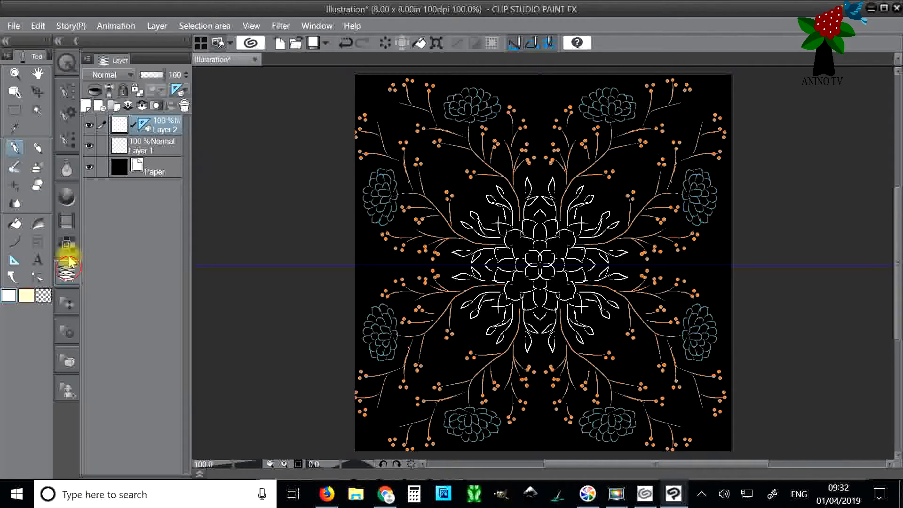
{"action": "left_click", "coordinate": [86, 106]}
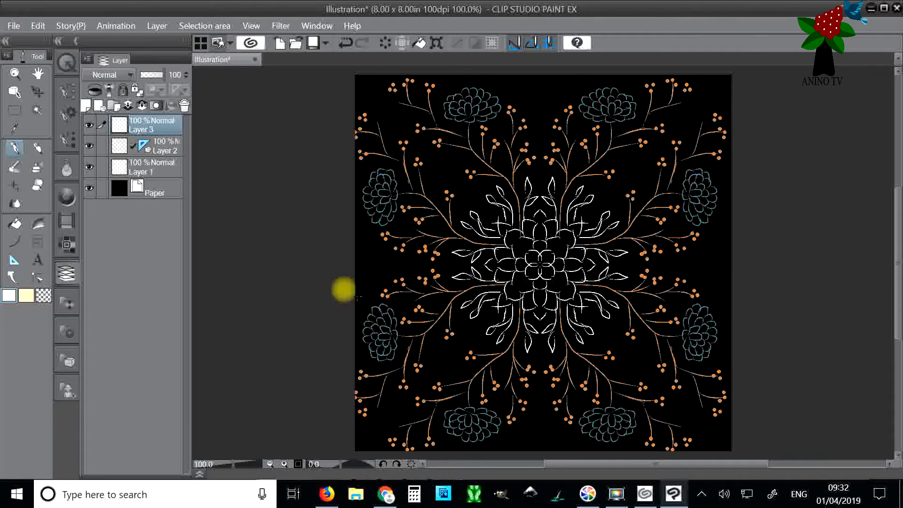
{"action": "left_click", "coordinate": [144, 147]}
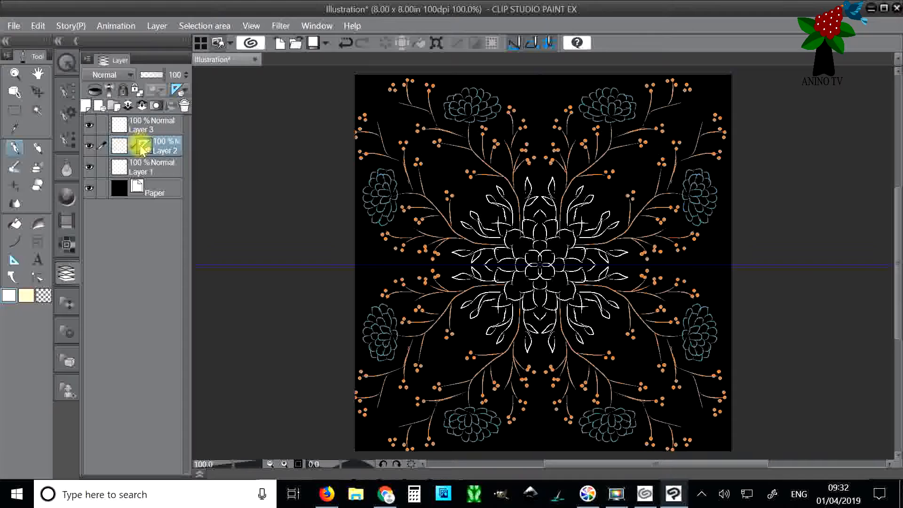
{"action": "left_click_drag", "start_coordinate": [143, 147], "coordinate": [144, 125]}
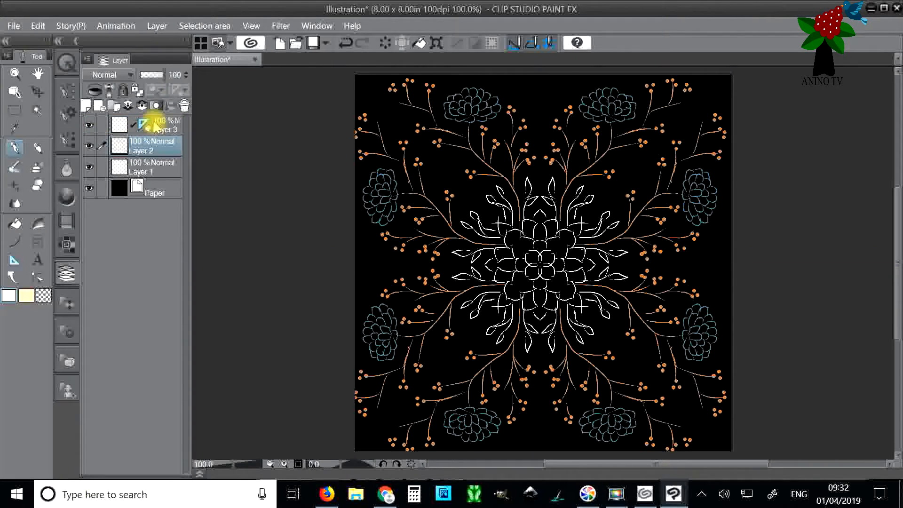
Step: Paint white shading on several petals of the blue flowers on Layer 3 using the size 10 Opaque watercolor brush
{"action": "left_click", "coordinate": [157, 123]}
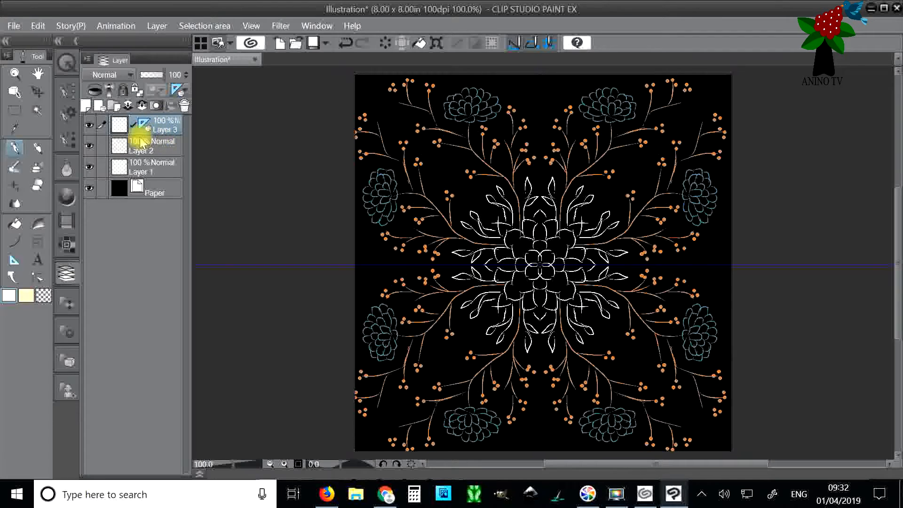
{"action": "left_click", "coordinate": [15, 167]}
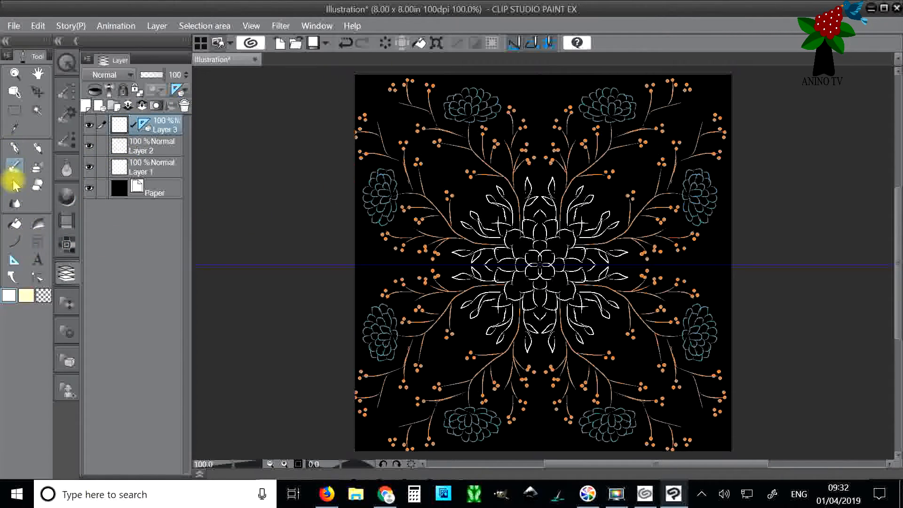
{"action": "left_click", "coordinate": [14, 169]}
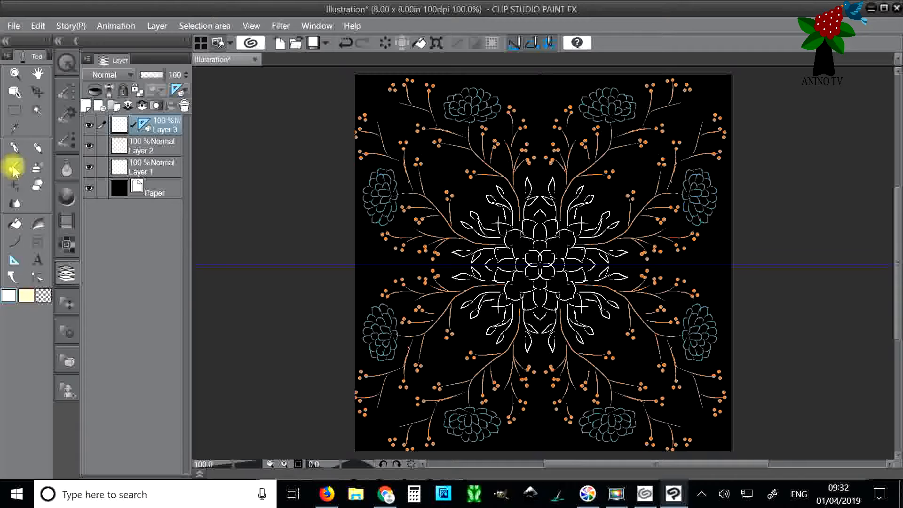
{"action": "left_click", "coordinate": [65, 92]}
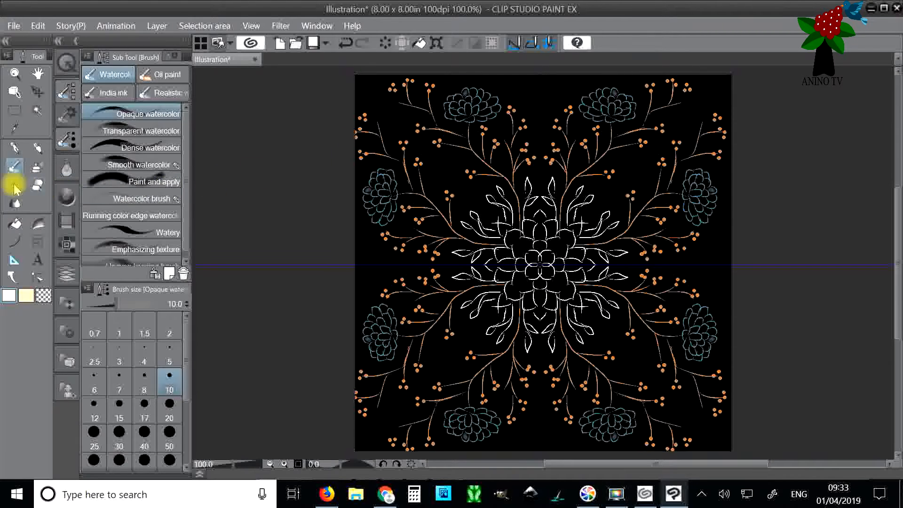
{"action": "left_click", "coordinate": [66, 273]}
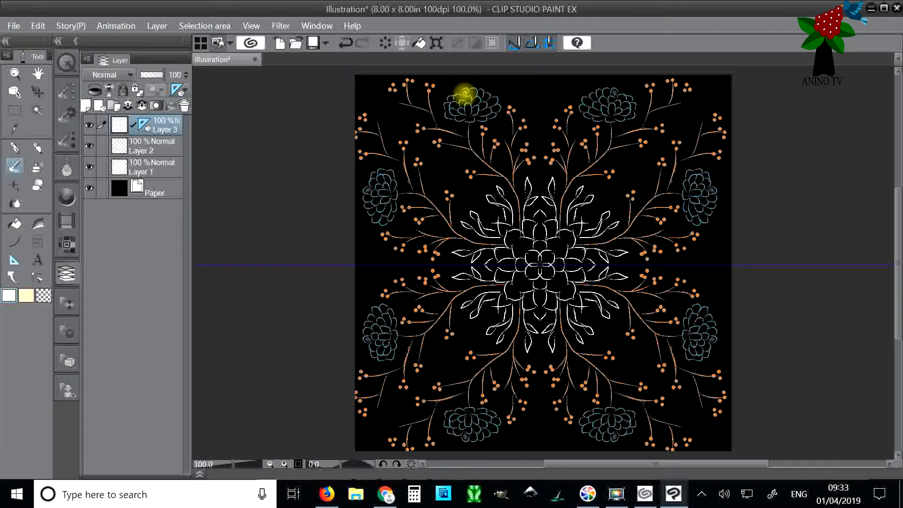
{"action": "left_click_drag", "start_coordinate": [463, 93], "coordinate": [464, 96]}
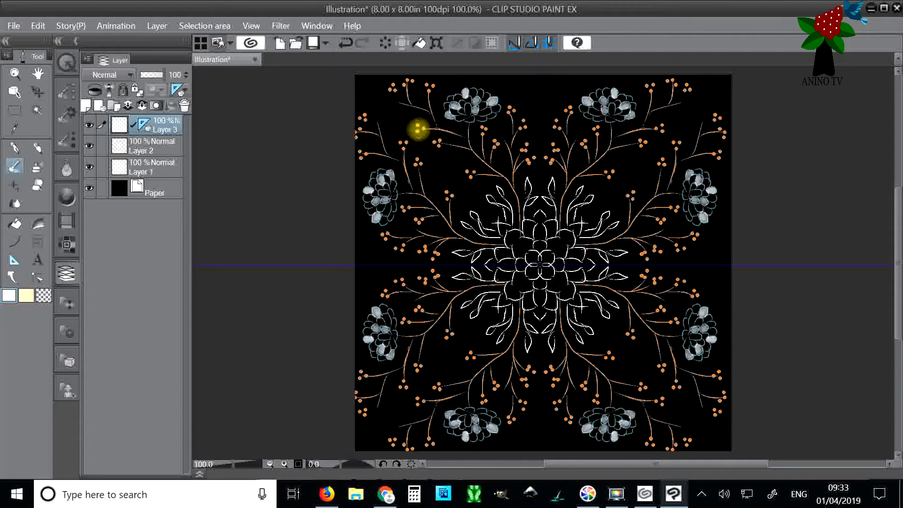
Step: Try erasing part of the white petal shading on the blue flowers and undo it
{"action": "left_click", "coordinate": [36, 184]}
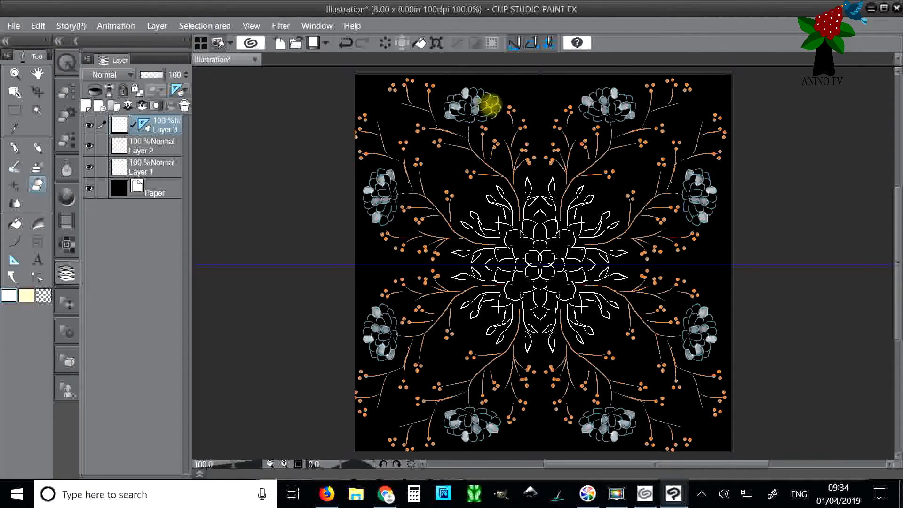
{"action": "left_click", "coordinate": [37, 27]}
{"action": "left_click", "coordinate": [37, 26]}
{"action": "left_click", "coordinate": [39, 26]}
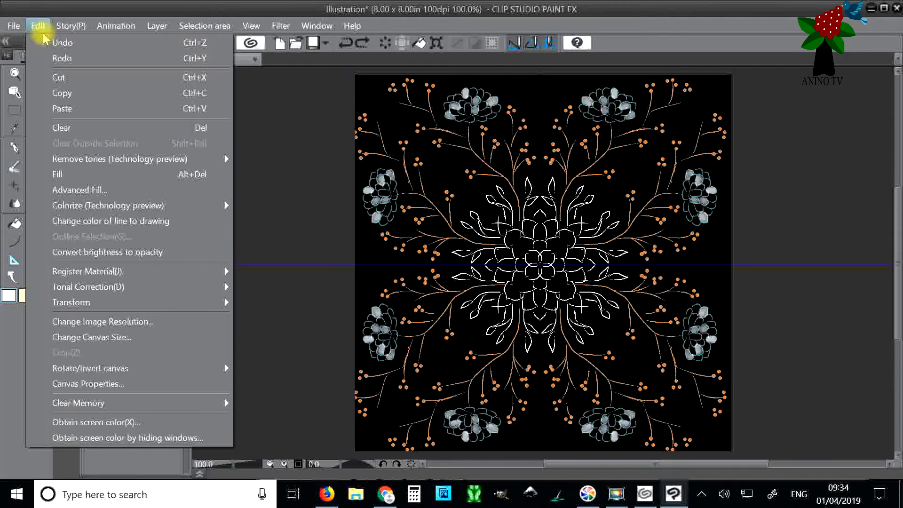
{"action": "left_click", "coordinate": [54, 42]}
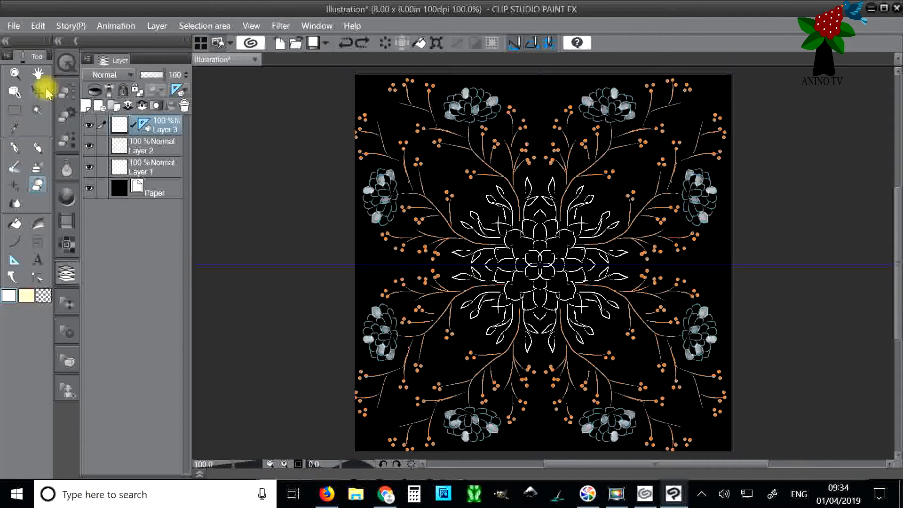
Step: Save the illustration in Clip Studio format as "floral mandala colourful 2" in the clip paint studio Anino projects folder
{"action": "left_click", "coordinate": [14, 26]}
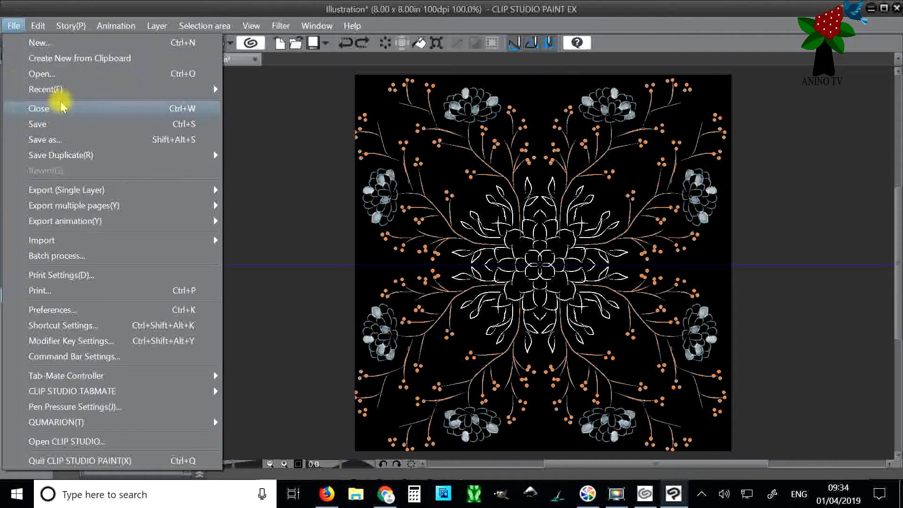
{"action": "left_click", "coordinate": [89, 140]}
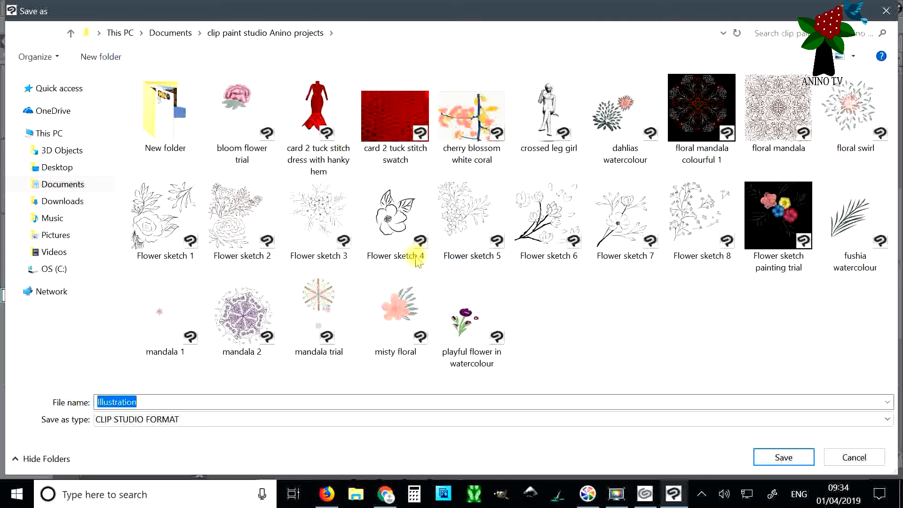
{"action": "left_click", "coordinate": [693, 121]}
{"action": "left_click", "coordinate": [193, 406]}
{"action": "left_click", "coordinate": [203, 402]}
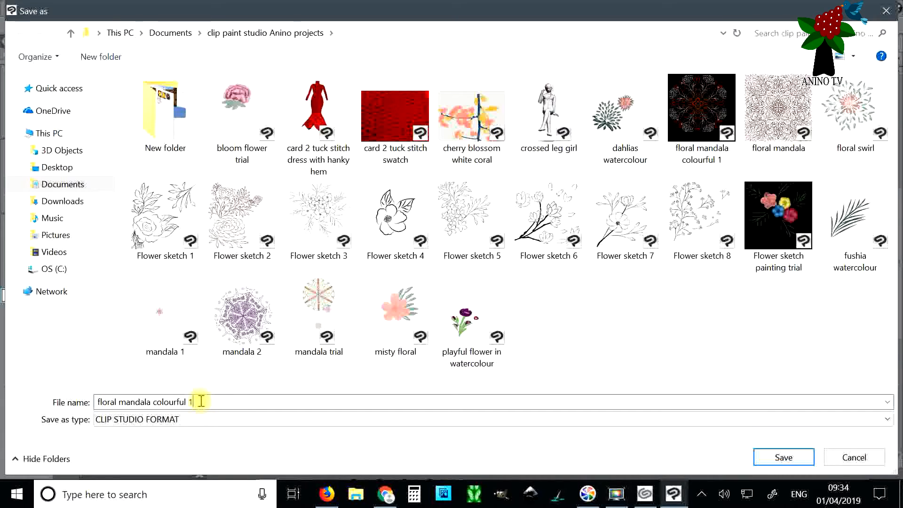
{"action": "key", "text": "BackSpace"}
{"action": "type", "text": "2"}
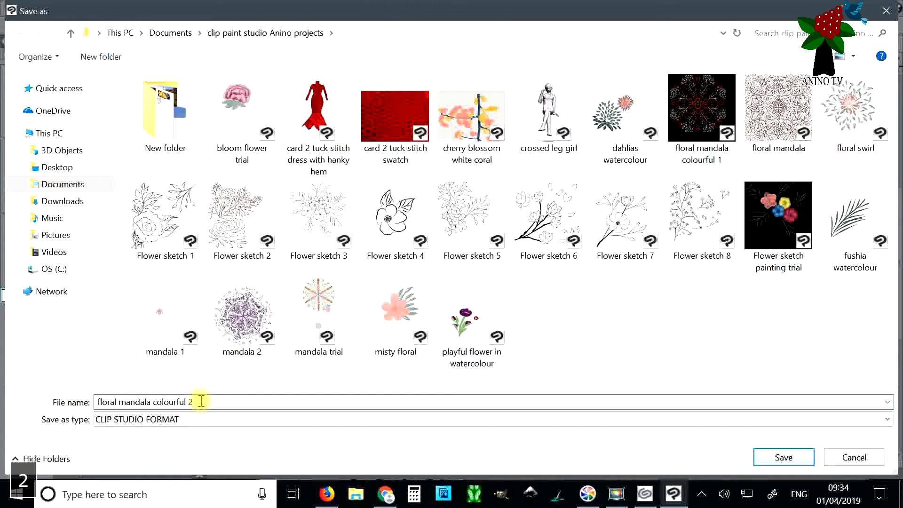
{"action": "key", "text": "Return"}
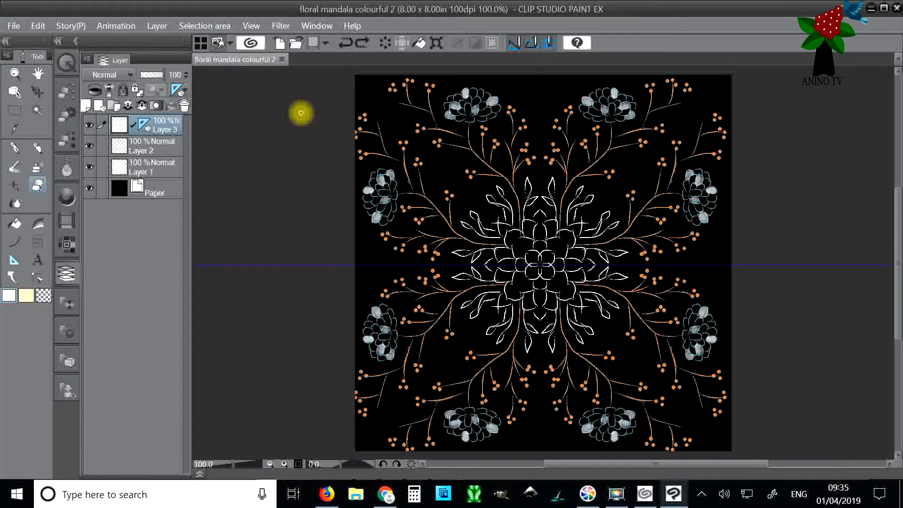
Step: Create a new 8.00 × 8.00 in illustration at 100 dpi with black paper
{"action": "left_click", "coordinate": [14, 26]}
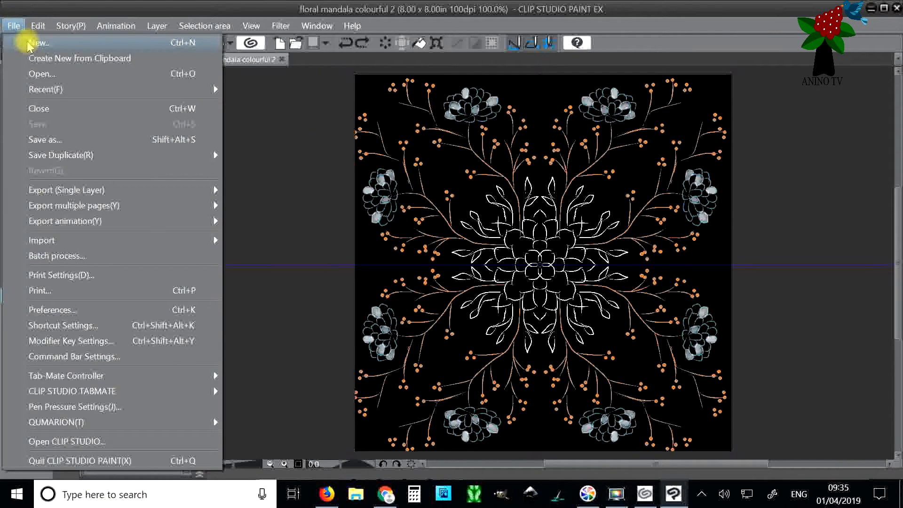
{"action": "left_click", "coordinate": [39, 44]}
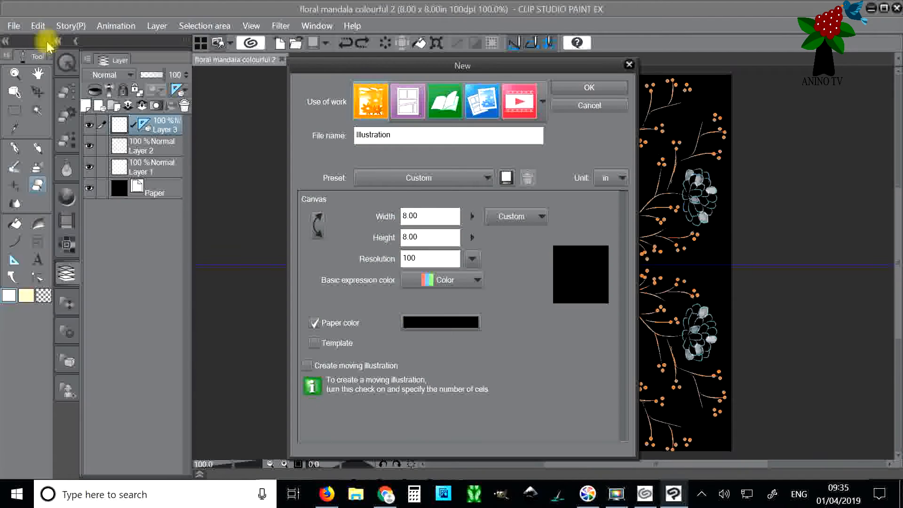
{"action": "left_click", "coordinate": [571, 88]}
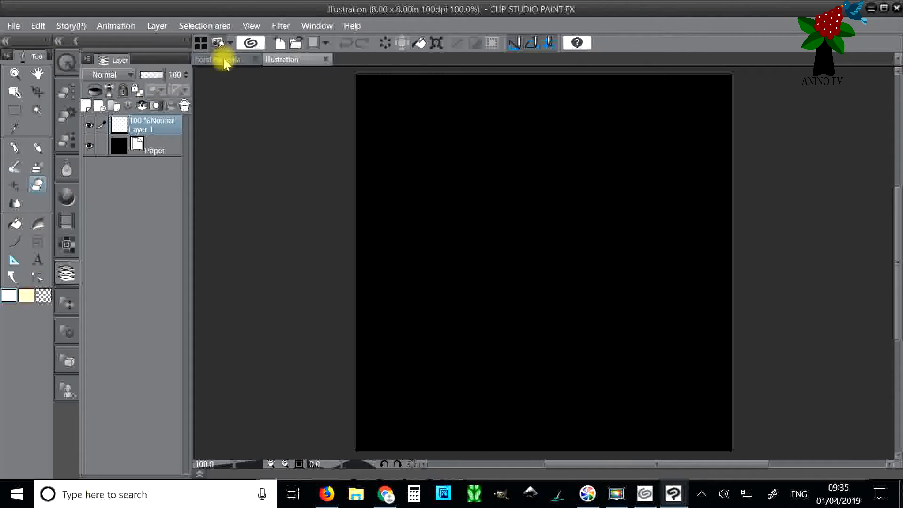
Step: Place a symmetrical ruler with 5 lines in the lower-left area of the blank canvas
{"action": "left_click", "coordinate": [15, 260]}
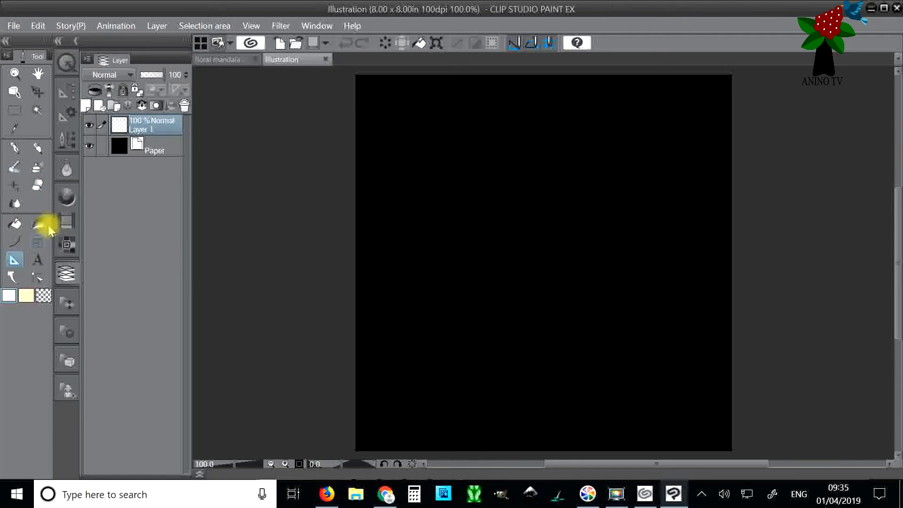
{"action": "left_click", "coordinate": [64, 93]}
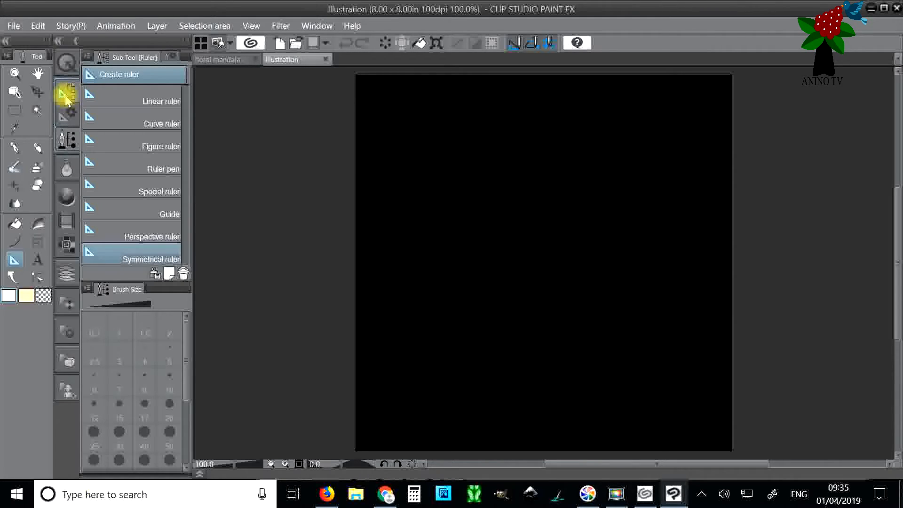
{"action": "left_click", "coordinate": [66, 114]}
{"action": "left_click_drag", "start_coordinate": [113, 107], "coordinate": [115, 108]}
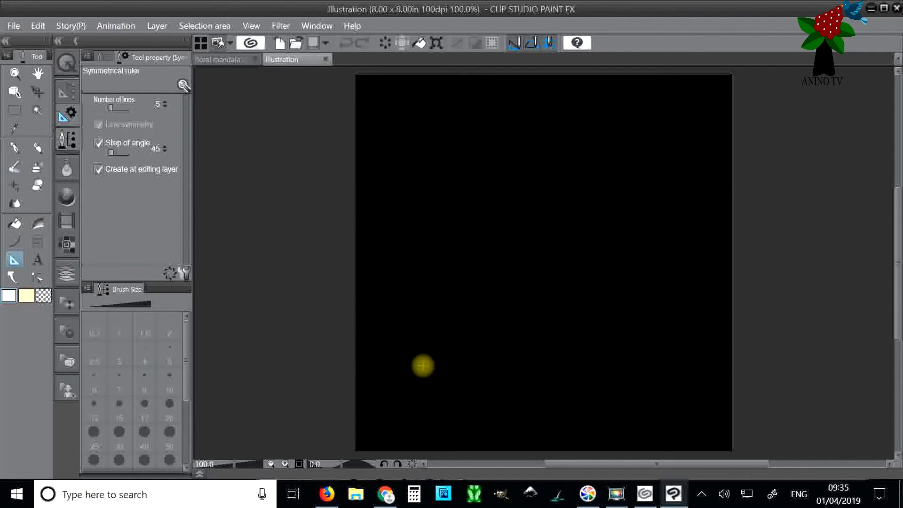
{"action": "left_click", "coordinate": [429, 361]}
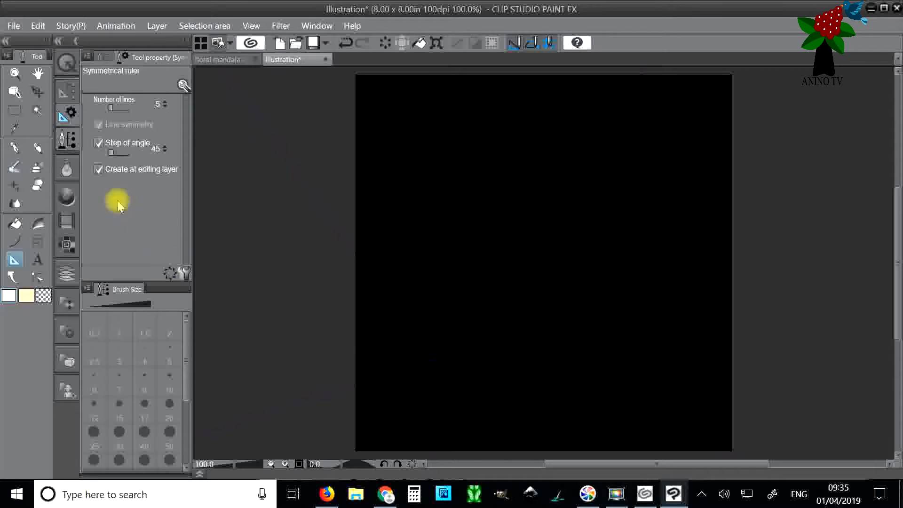
Step: Move the five-line symmetrical ruler's center slightly up and toward the middle of the canvas with the Object tool
{"action": "left_click", "coordinate": [12, 91]}
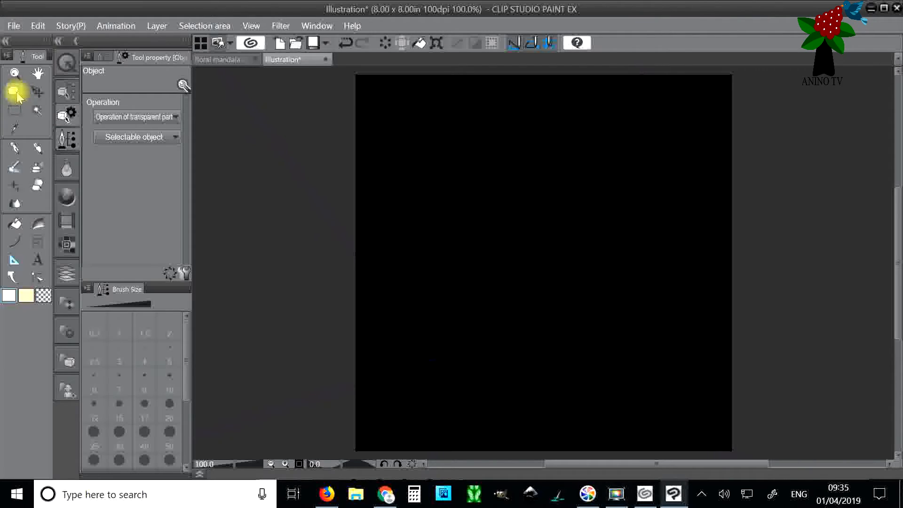
{"action": "left_click", "coordinate": [67, 91]}
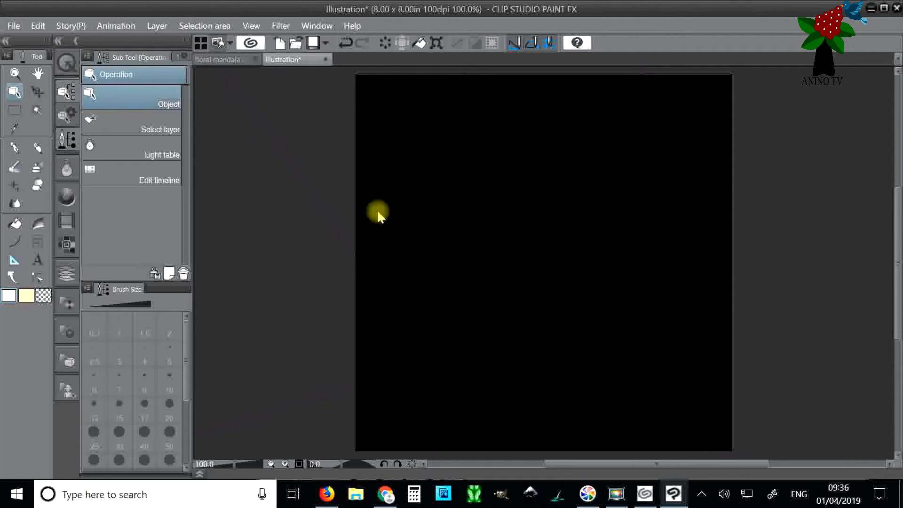
{"action": "left_click_drag", "start_coordinate": [433, 357], "coordinate": [472, 314]}
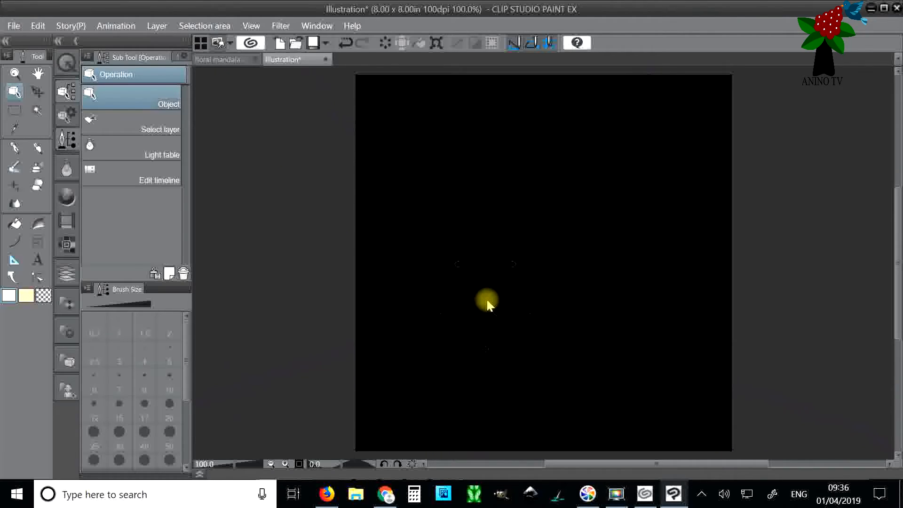
{"action": "left_click_drag", "start_coordinate": [492, 302], "coordinate": [480, 338]}
Step: Draw a white flower with five inner and five outer petals around the ruler's center using the size 2 For effect line pen
{"action": "left_click", "coordinate": [15, 149]}
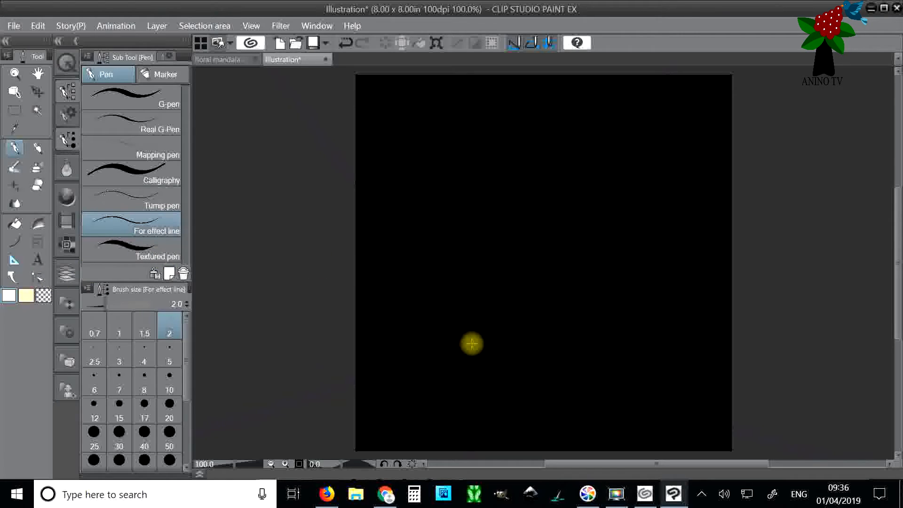
{"action": "mouse_move", "coordinate": [471, 343]}
{"action": "left_mouse_down"}
{"action": "mouse_move", "coordinate": [458, 331]}
{"action": "mouse_move", "coordinate": [475, 328]}
{"action": "mouse_move", "coordinate": [475, 309]}
{"action": "mouse_move", "coordinate": [496, 312]}
{"action": "mouse_move", "coordinate": [498, 326]}
{"action": "mouse_move", "coordinate": [476, 322]}
{"action": "left_mouse_up"}
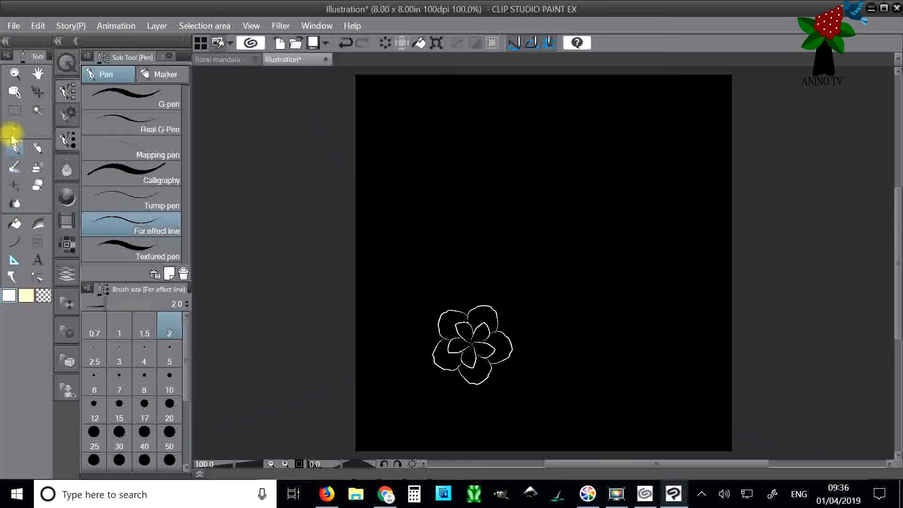
Step: Add a new raster layer and place a 12-line symmetrical ruler with line symmetry on it, above the flower
{"action": "left_click", "coordinate": [67, 271]}
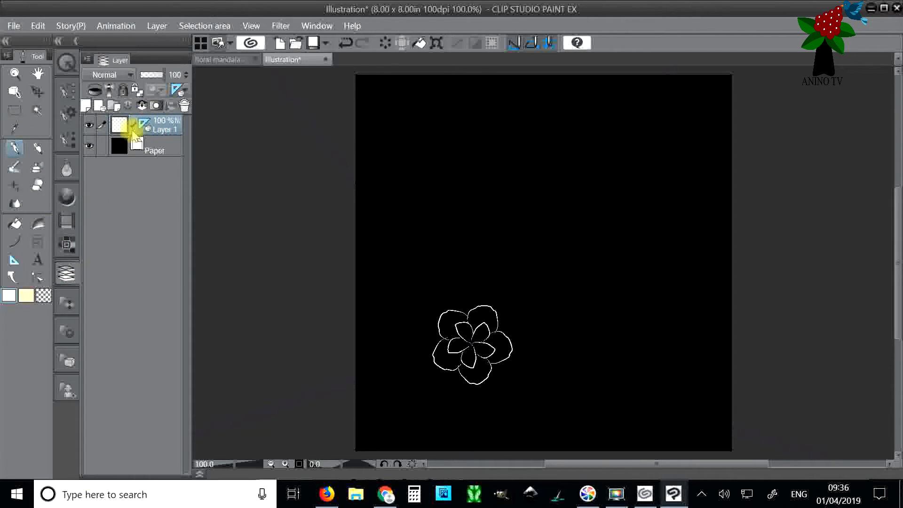
{"action": "left_click", "coordinate": [85, 106]}
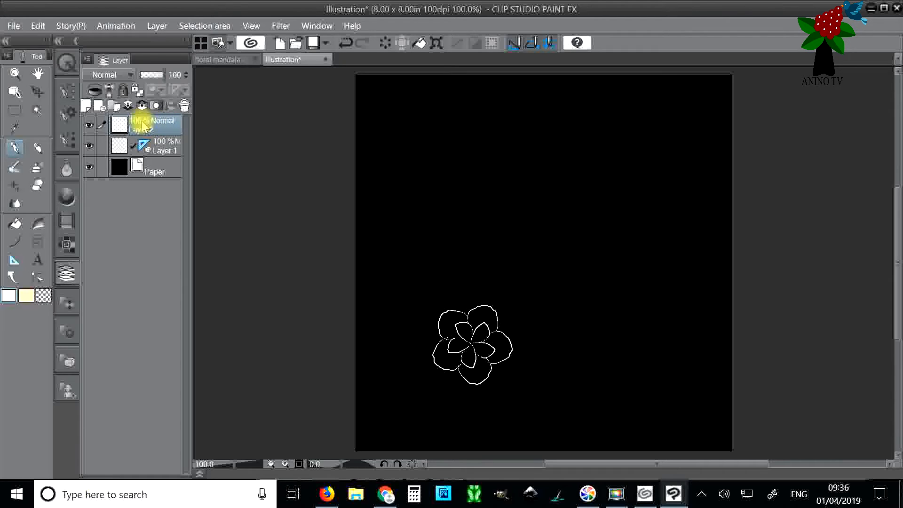
{"action": "left_click", "coordinate": [15, 259]}
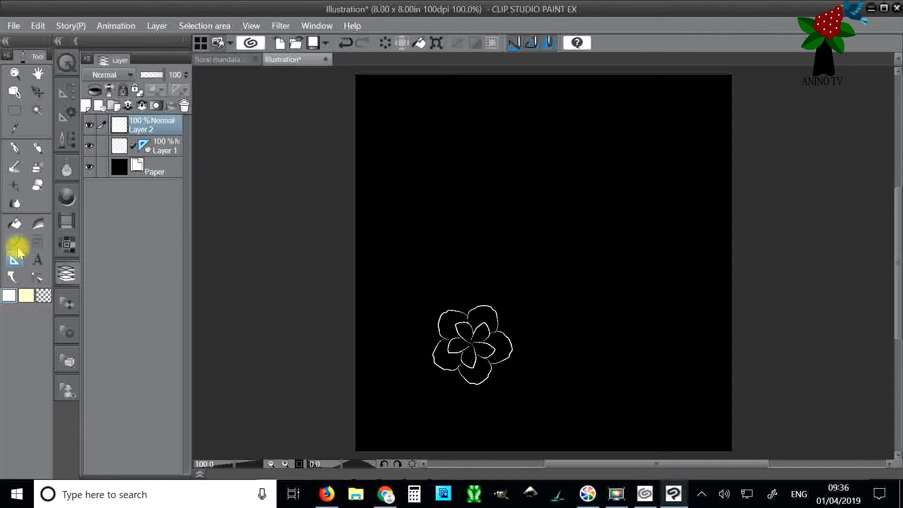
{"action": "left_click", "coordinate": [66, 89]}
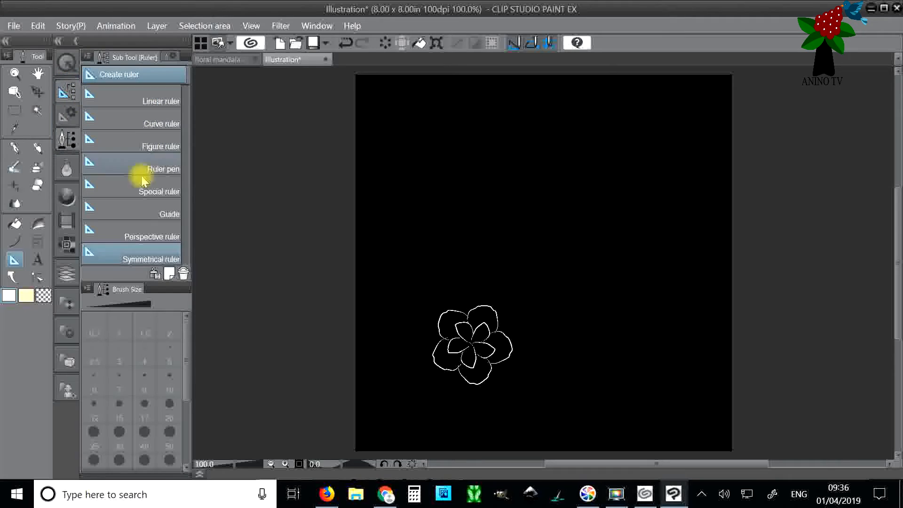
{"action": "left_click", "coordinate": [66, 116]}
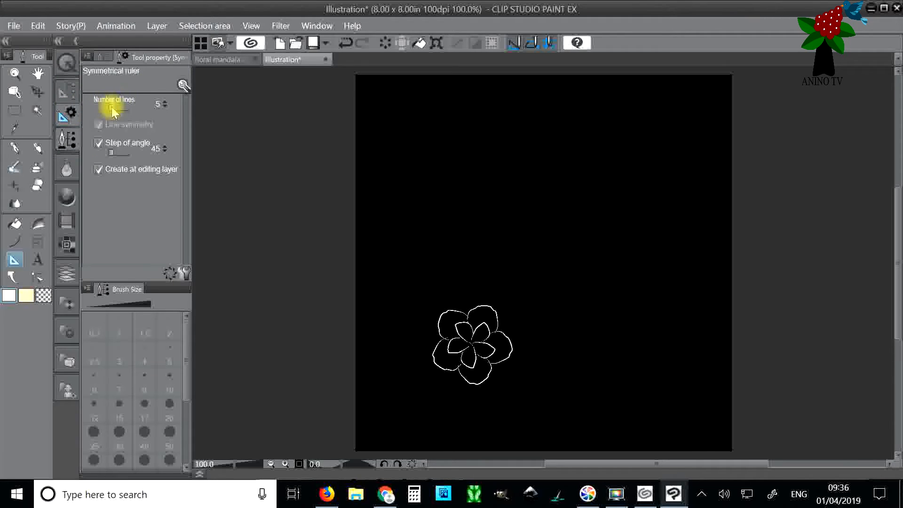
{"action": "left_click_drag", "start_coordinate": [112, 111], "coordinate": [120, 112]}
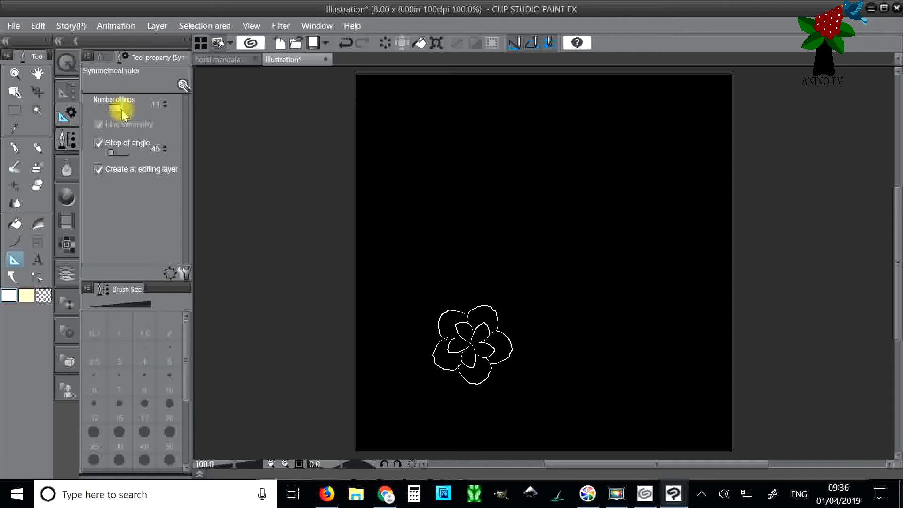
{"action": "left_click_drag", "start_coordinate": [123, 115], "coordinate": [125, 116]}
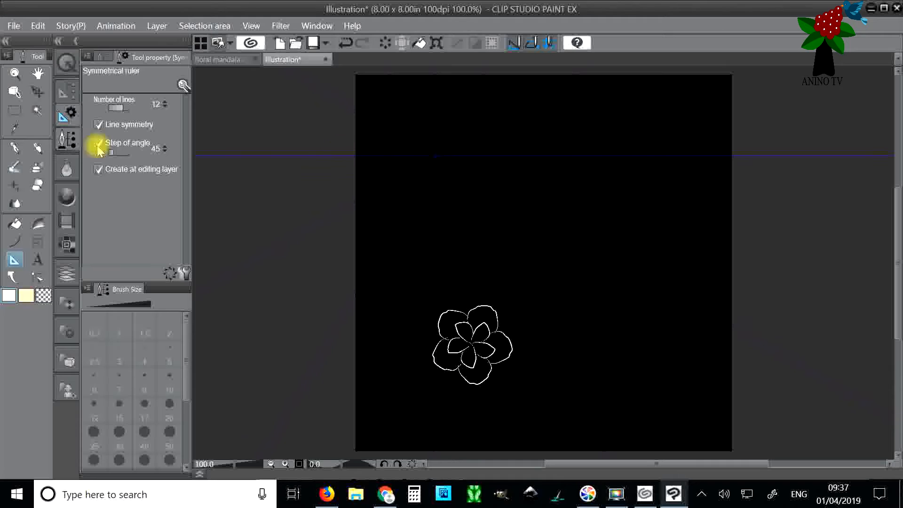
Step: Move the 12-line ruler's center to X 240, Y 214 with the Object tool and display the layer list
{"action": "left_click", "coordinate": [14, 91]}
{"action": "left_click_drag", "start_coordinate": [435, 156], "coordinate": [468, 176]}
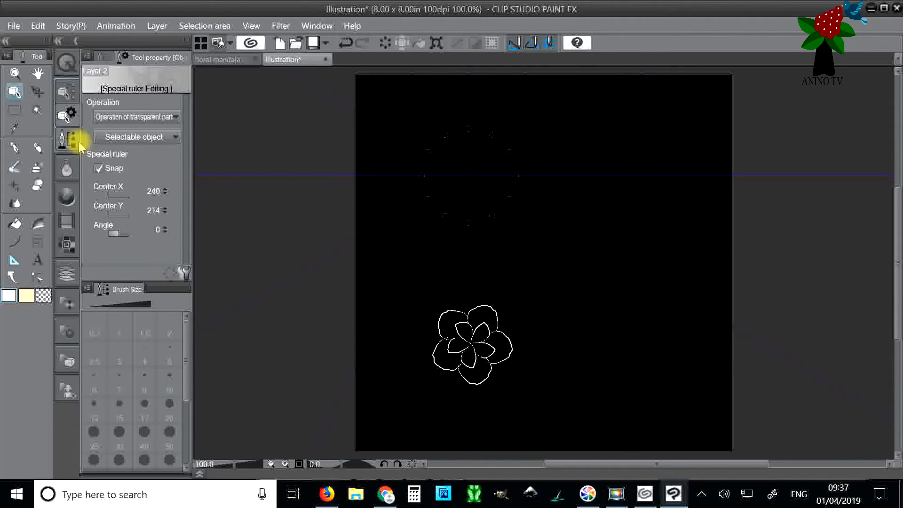
{"action": "left_click", "coordinate": [66, 272]}
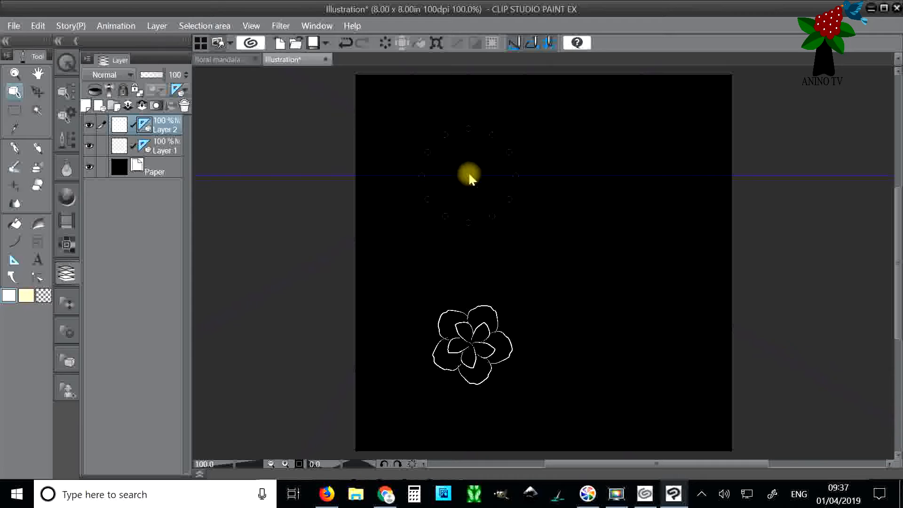
Step: Select the pen and set its drawing color to salmon pink FF9494 from the standard color set
{"action": "left_click", "coordinate": [16, 150]}
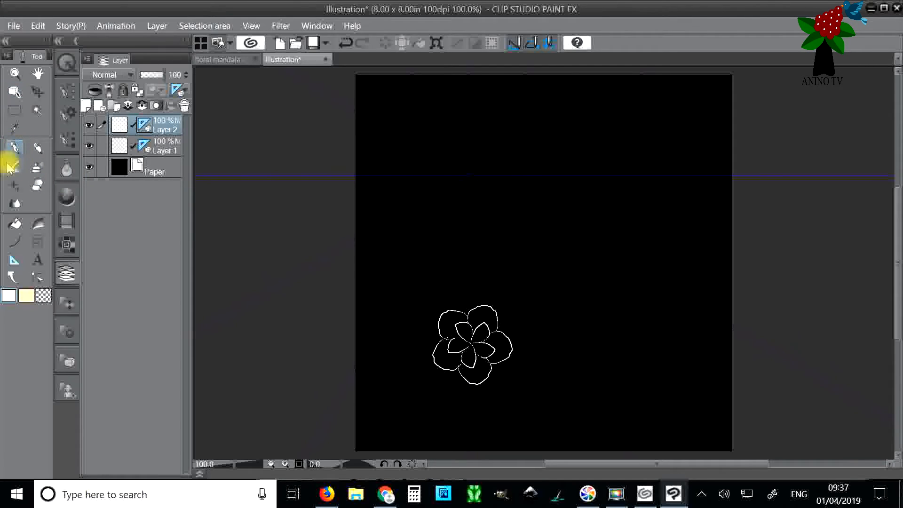
{"action": "double_click", "coordinate": [9, 295]}
{"action": "left_click_drag", "start_coordinate": [189, 208], "coordinate": [205, 208]}
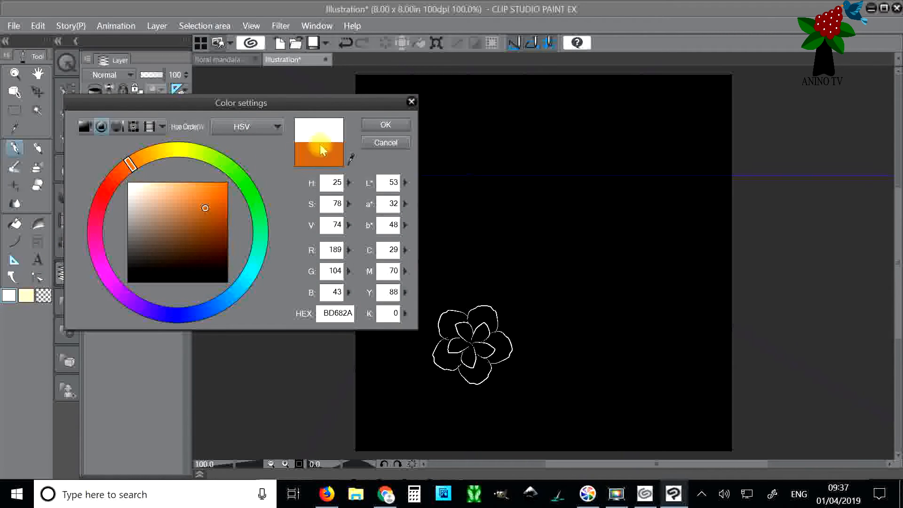
{"action": "mouse_move", "coordinate": [160, 152]}
{"action": "left_mouse_down"}
{"action": "mouse_move", "coordinate": [207, 154]}
{"action": "mouse_move", "coordinate": [249, 188]}
{"action": "mouse_move", "coordinate": [254, 268]}
{"action": "mouse_move", "coordinate": [244, 279]}
{"action": "mouse_move", "coordinate": [251, 267]}
{"action": "left_mouse_up"}
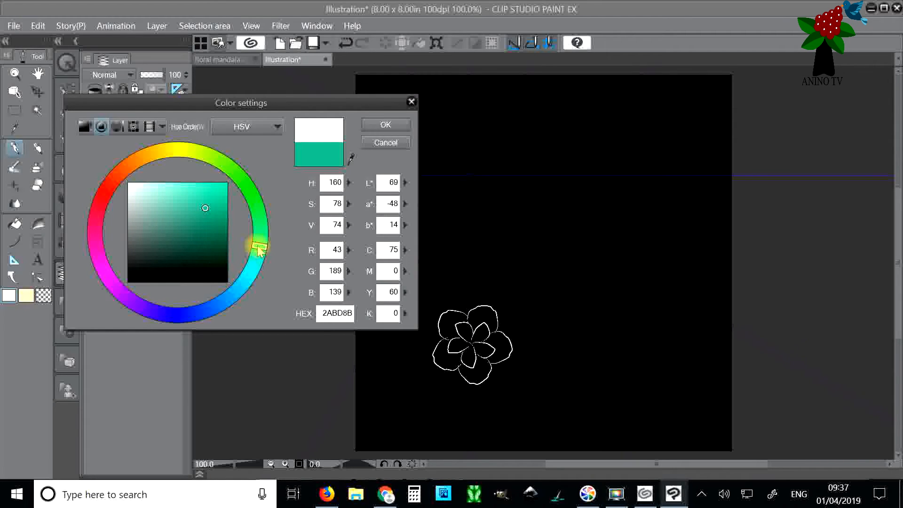
{"action": "left_click_drag", "start_coordinate": [164, 310], "coordinate": [206, 309]}
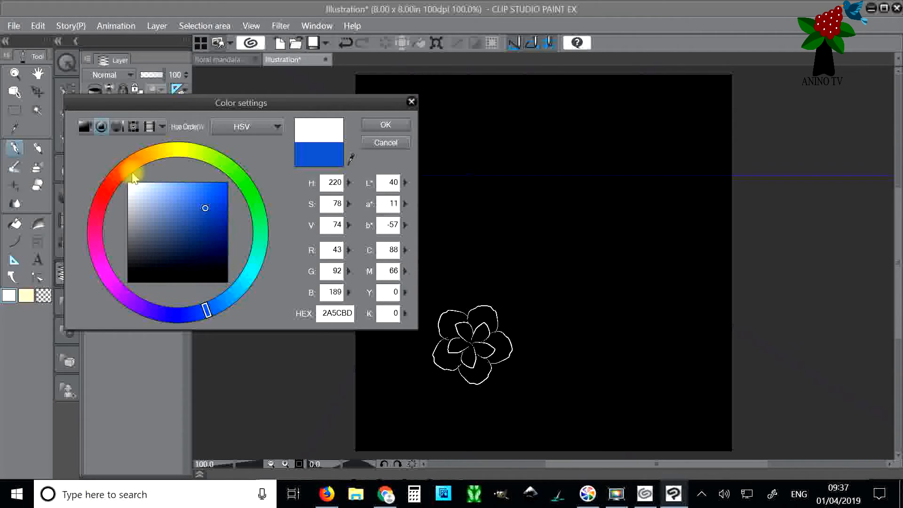
{"action": "left_click", "coordinate": [172, 150]}
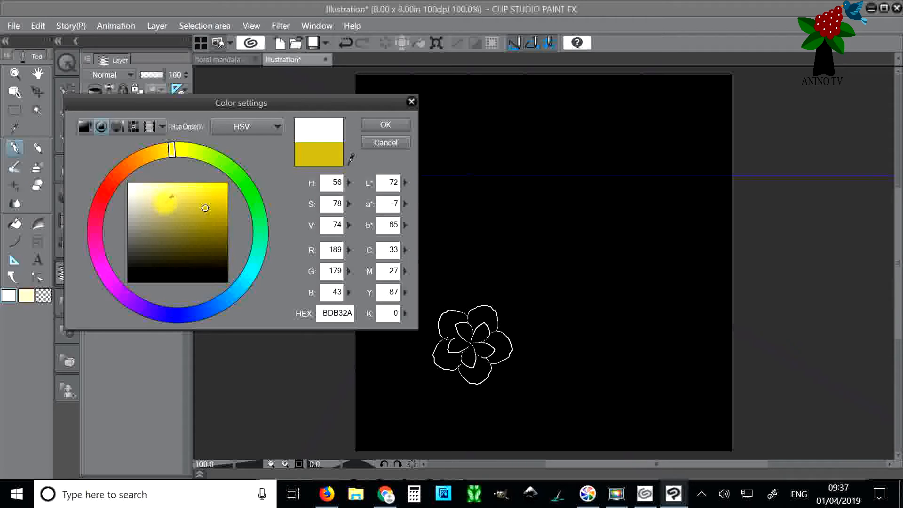
{"action": "left_click", "coordinate": [162, 200]}
{"action": "left_click_drag", "start_coordinate": [98, 268], "coordinate": [97, 251]}
{"action": "mouse_move", "coordinate": [153, 213]}
{"action": "left_mouse_down"}
{"action": "mouse_move", "coordinate": [138, 197]}
{"action": "mouse_move", "coordinate": [147, 198]}
{"action": "left_mouse_up"}
{"action": "left_click", "coordinate": [162, 126]}
{"action": "left_click", "coordinate": [137, 219]}
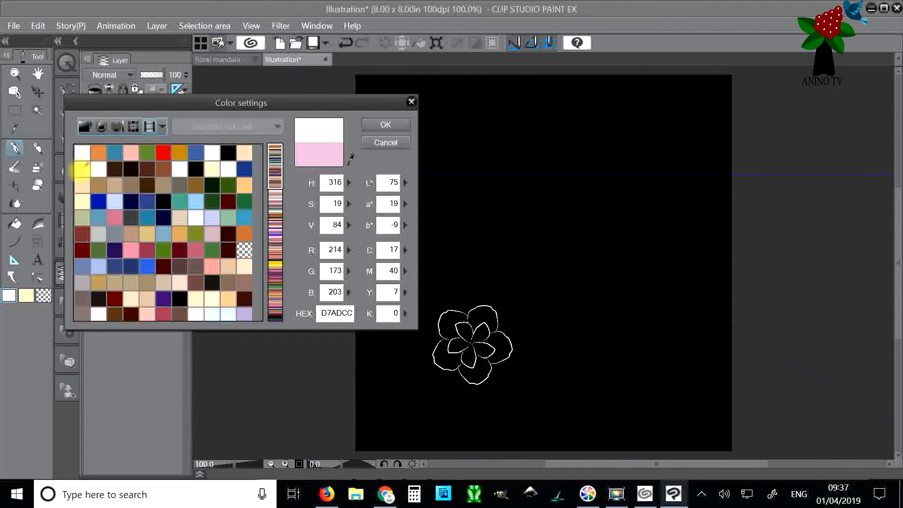
{"action": "left_click", "coordinate": [212, 266]}
{"action": "left_click", "coordinate": [391, 124]}
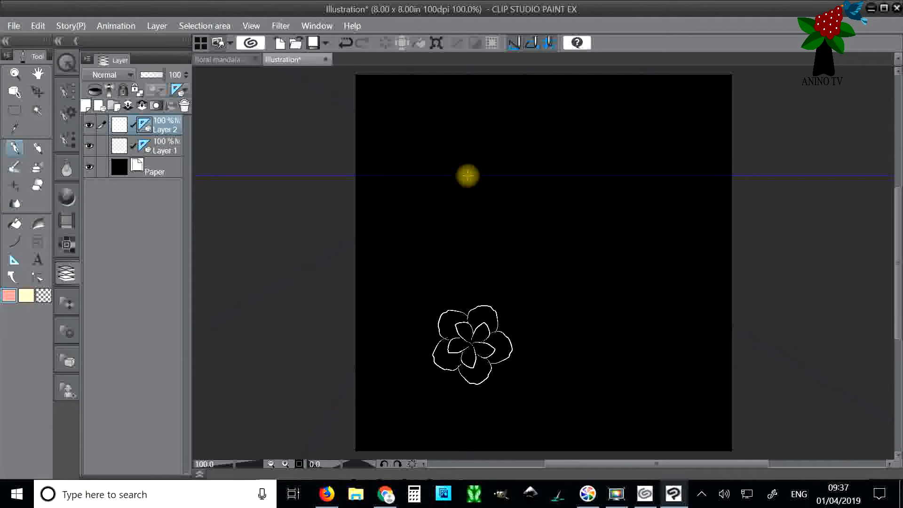
{"action": "left_click_drag", "start_coordinate": [470, 175], "coordinate": [466, 151]}
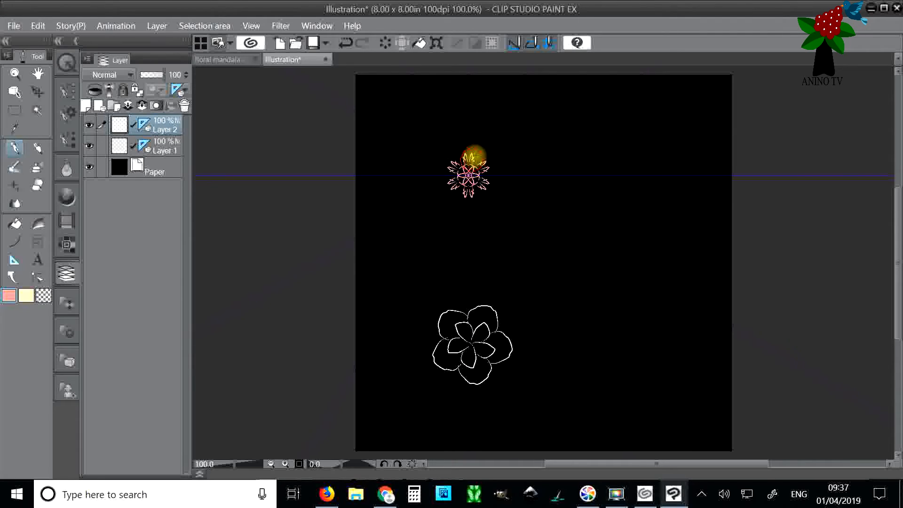
{"action": "left_click", "coordinate": [37, 25]}
{"action": "left_click", "coordinate": [45, 36]}
{"action": "left_click", "coordinate": [42, 29]}
{"action": "left_click", "coordinate": [53, 42]}
{"action": "left_click", "coordinate": [37, 27]}
{"action": "left_click", "coordinate": [49, 41]}
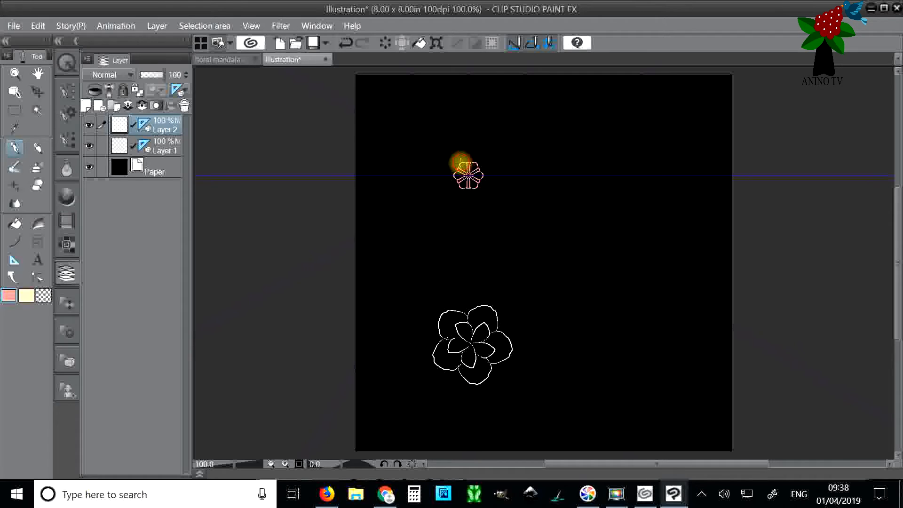
Step: Draw a large salmon pink flower of many layered petals around the 12-line ruler's center, undoing the misplaced stroke
{"action": "mouse_move", "coordinate": [464, 153]}
{"action": "left_mouse_down"}
{"action": "mouse_move", "coordinate": [458, 137]}
{"action": "mouse_move", "coordinate": [469, 143]}
{"action": "left_mouse_up"}
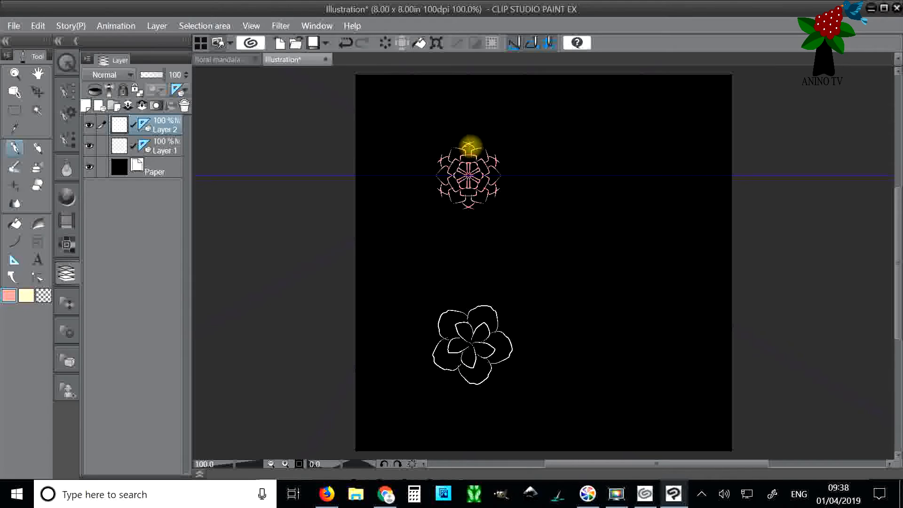
{"action": "left_click", "coordinate": [38, 26]}
{"action": "left_click", "coordinate": [56, 40]}
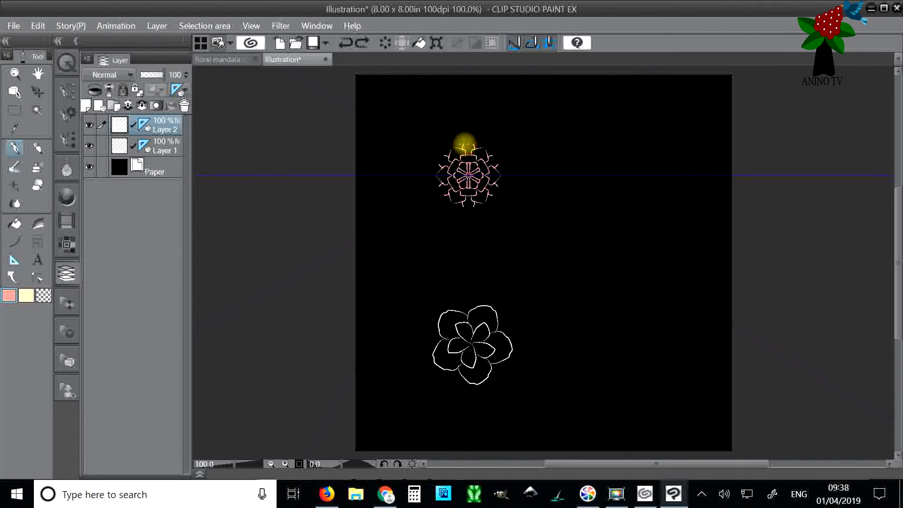
{"action": "mouse_move", "coordinate": [463, 144]}
{"action": "left_mouse_down"}
{"action": "mouse_move", "coordinate": [448, 133]}
{"action": "mouse_move", "coordinate": [463, 138]}
{"action": "mouse_move", "coordinate": [472, 127]}
{"action": "mouse_move", "coordinate": [462, 137]}
{"action": "mouse_move", "coordinate": [443, 123]}
{"action": "mouse_move", "coordinate": [458, 130]}
{"action": "mouse_move", "coordinate": [470, 115]}
{"action": "mouse_move", "coordinate": [461, 127]}
{"action": "mouse_move", "coordinate": [440, 119]}
{"action": "mouse_move", "coordinate": [455, 121]}
{"action": "mouse_move", "coordinate": [470, 107]}
{"action": "mouse_move", "coordinate": [455, 116]}
{"action": "mouse_move", "coordinate": [437, 110]}
{"action": "mouse_move", "coordinate": [466, 101]}
{"action": "mouse_move", "coordinate": [437, 99]}
{"action": "mouse_move", "coordinate": [450, 103]}
{"action": "mouse_move", "coordinate": [469, 83]}
{"action": "mouse_move", "coordinate": [449, 94]}
{"action": "mouse_move", "coordinate": [412, 82]}
{"action": "mouse_move", "coordinate": [446, 96]}
{"action": "mouse_move", "coordinate": [469, 80]}
{"action": "left_mouse_up"}
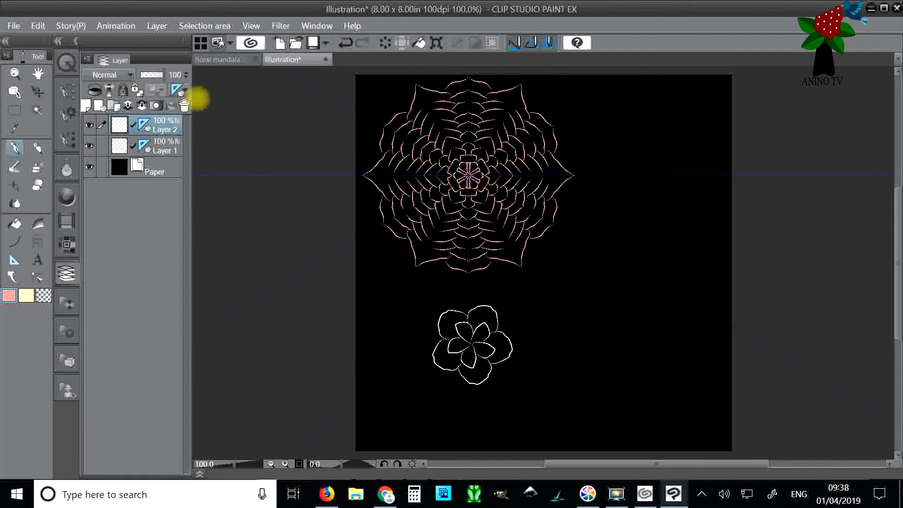
Step: Add a new raster layer and place a seven-line symmetrical ruler on it, to the lower right of the pink flower
{"action": "left_click", "coordinate": [88, 108]}
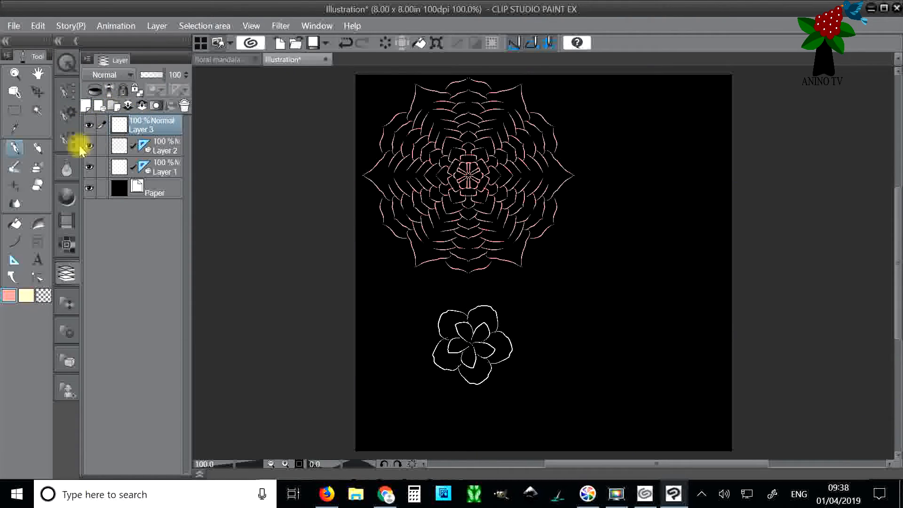
{"action": "left_click", "coordinate": [14, 260]}
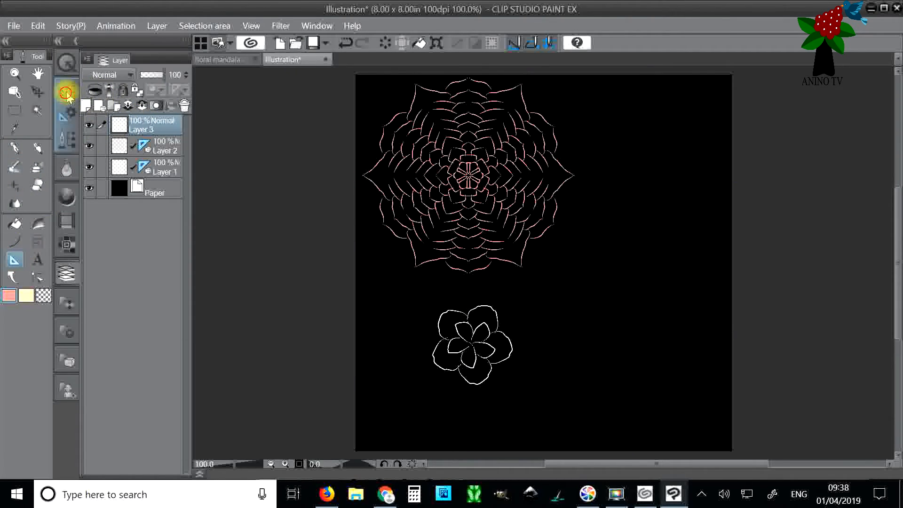
{"action": "left_click", "coordinate": [66, 93]}
{"action": "left_click", "coordinate": [65, 113]}
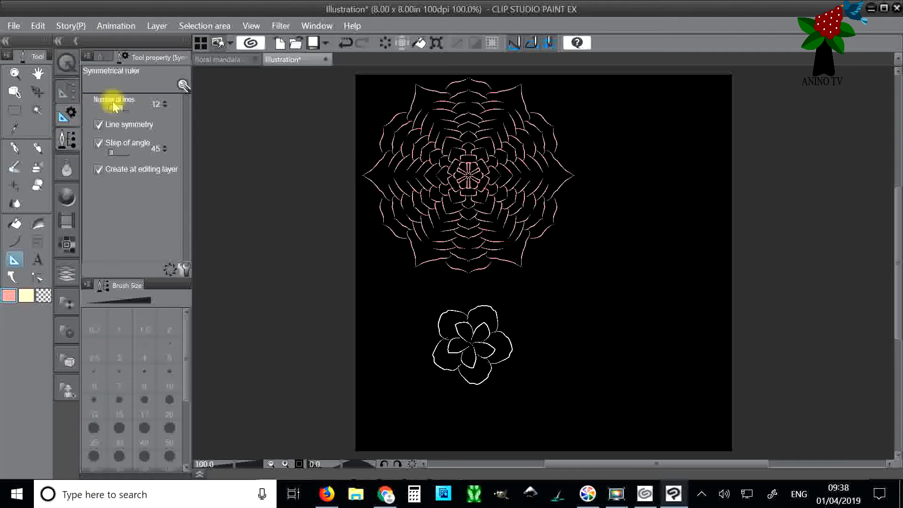
{"action": "left_click_drag", "start_coordinate": [122, 107], "coordinate": [113, 108]}
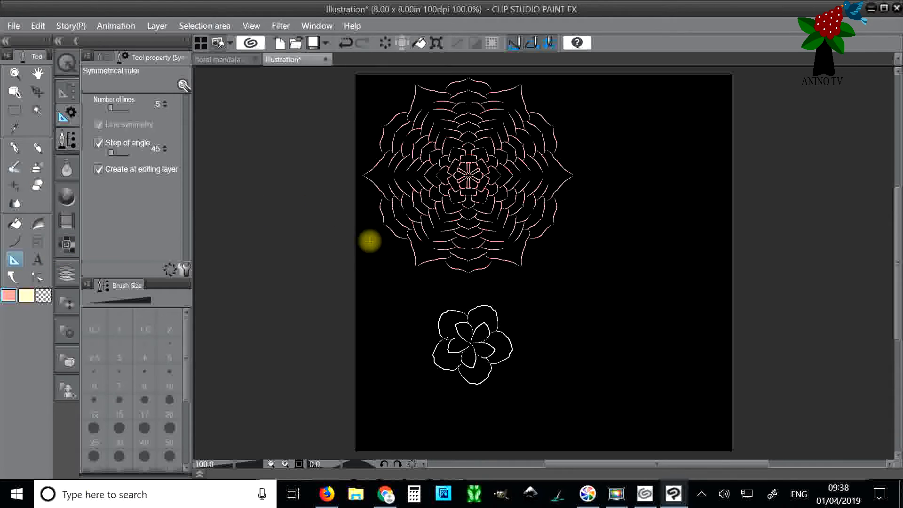
{"action": "left_click", "coordinate": [112, 107]}
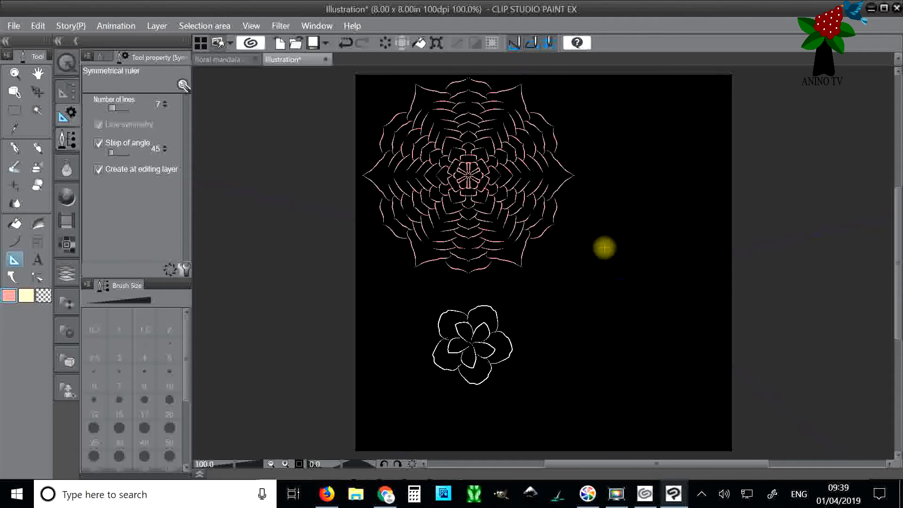
Step: Draw a large flower with many rows of pointed petals around the seven-line ruler's center, using the size 2 pen in teal 52A38C
{"action": "left_click", "coordinate": [14, 148]}
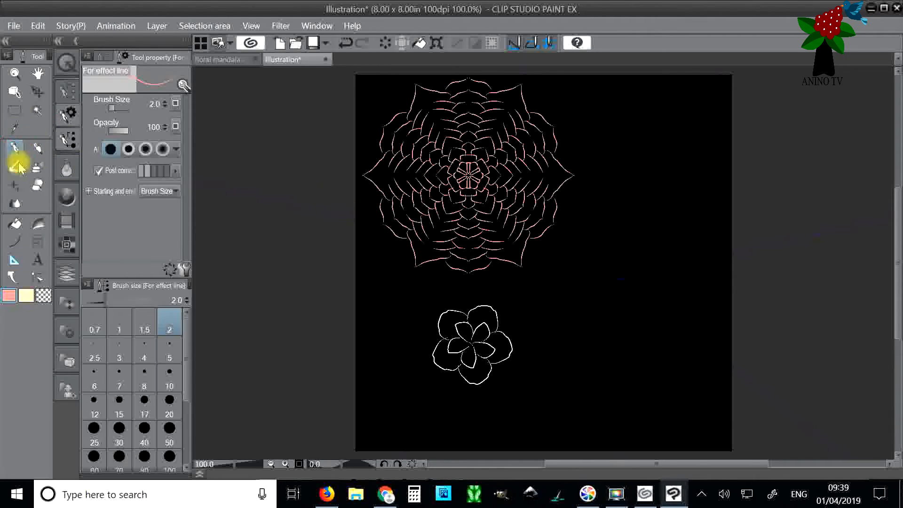
{"action": "left_click", "coordinate": [9, 295]}
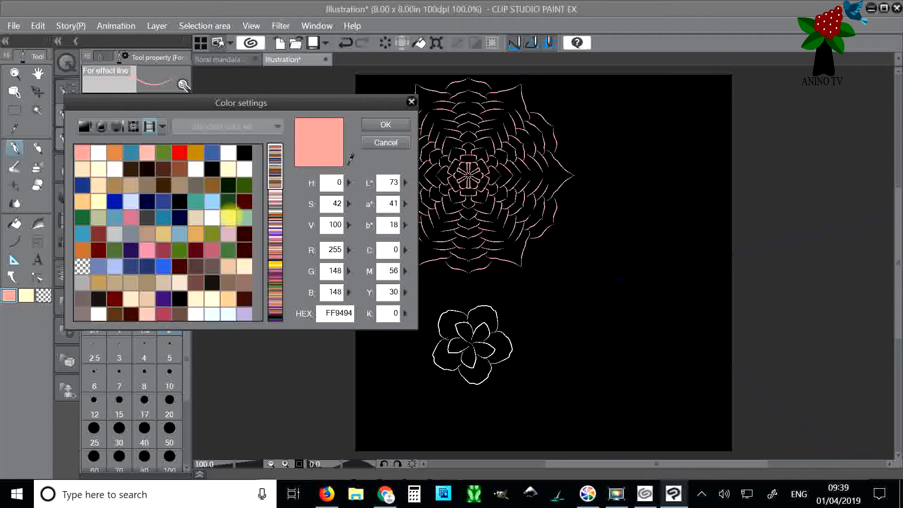
{"action": "left_click", "coordinate": [195, 202]}
{"action": "left_click", "coordinate": [384, 124]}
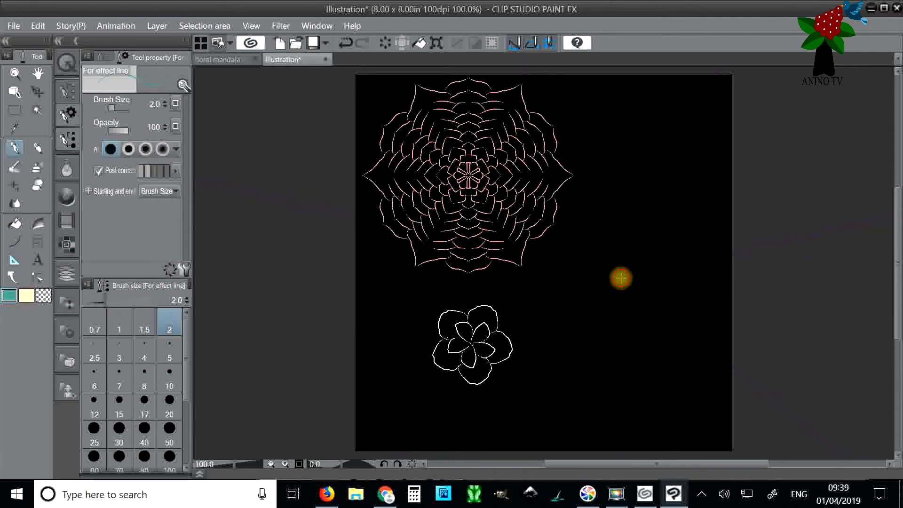
{"action": "mouse_move", "coordinate": [618, 268]}
{"action": "left_mouse_down"}
{"action": "mouse_move", "coordinate": [641, 254]}
{"action": "mouse_move", "coordinate": [628, 266]}
{"action": "mouse_move", "coordinate": [617, 256]}
{"action": "mouse_move", "coordinate": [626, 246]}
{"action": "mouse_move", "coordinate": [632, 253]}
{"action": "mouse_move", "coordinate": [648, 244]}
{"action": "mouse_move", "coordinate": [638, 260]}
{"action": "mouse_move", "coordinate": [645, 250]}
{"action": "mouse_move", "coordinate": [618, 247]}
{"action": "mouse_move", "coordinate": [632, 228]}
{"action": "mouse_move", "coordinate": [631, 248]}
{"action": "mouse_move", "coordinate": [613, 238]}
{"action": "mouse_move", "coordinate": [640, 238]}
{"action": "mouse_move", "coordinate": [654, 226]}
{"action": "mouse_move", "coordinate": [649, 250]}
{"action": "mouse_move", "coordinate": [674, 232]}
{"action": "mouse_move", "coordinate": [672, 247]}
{"action": "mouse_move", "coordinate": [662, 261]}
{"action": "mouse_move", "coordinate": [658, 239]}
{"action": "mouse_move", "coordinate": [631, 222]}
{"action": "mouse_move", "coordinate": [653, 210]}
{"action": "mouse_move", "coordinate": [659, 236]}
{"action": "mouse_move", "coordinate": [626, 215]}
{"action": "mouse_move", "coordinate": [645, 194]}
{"action": "mouse_move", "coordinate": [646, 213]}
{"action": "mouse_move", "coordinate": [667, 207]}
{"action": "mouse_move", "coordinate": [668, 227]}
{"action": "mouse_move", "coordinate": [696, 216]}
{"action": "mouse_move", "coordinate": [676, 244]}
{"action": "mouse_move", "coordinate": [679, 198]}
{"action": "mouse_move", "coordinate": [628, 196]}
{"action": "mouse_move", "coordinate": [649, 173]}
{"action": "mouse_move", "coordinate": [646, 201]}
{"action": "mouse_move", "coordinate": [681, 179]}
{"action": "mouse_move", "coordinate": [685, 204]}
{"action": "mouse_move", "coordinate": [710, 203]}
{"action": "mouse_move", "coordinate": [693, 222]}
{"action": "mouse_move", "coordinate": [574, 246]}
{"action": "mouse_move", "coordinate": [630, 244]}
{"action": "left_mouse_up"}
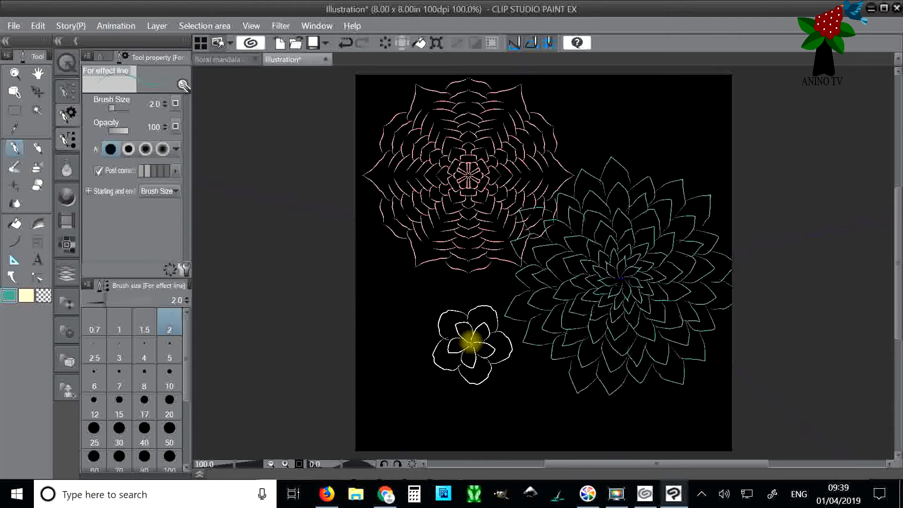
Step: Display the symmetrical ruler's properties and view the floral mandala colourful 2 document for comparison
{"action": "left_click", "coordinate": [71, 90]}
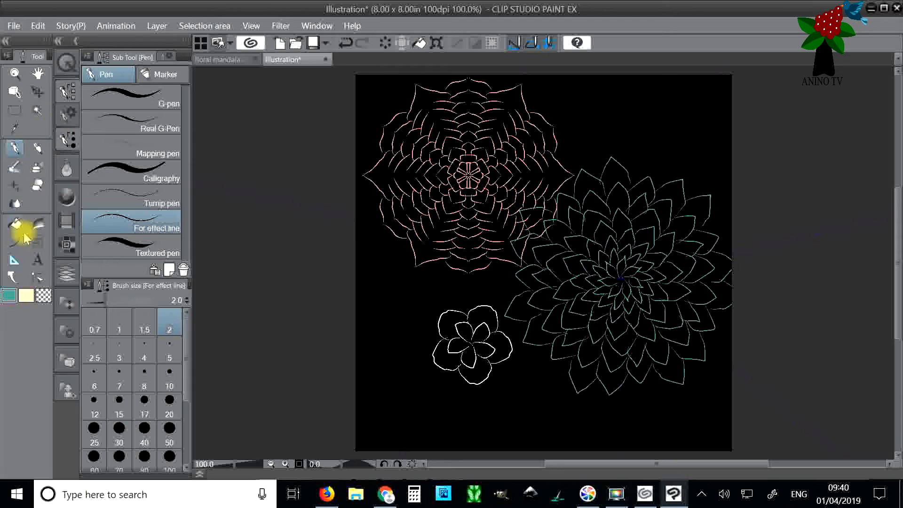
{"action": "left_click", "coordinate": [15, 260]}
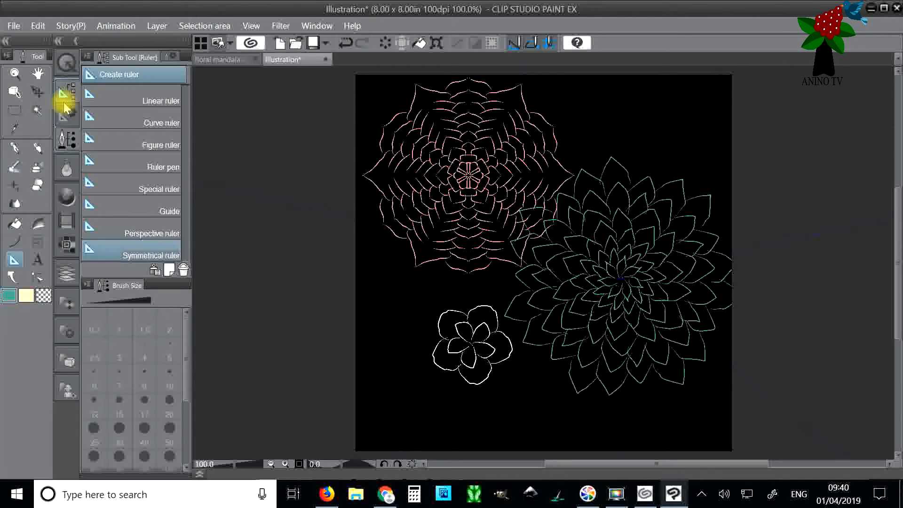
{"action": "left_click", "coordinate": [64, 115]}
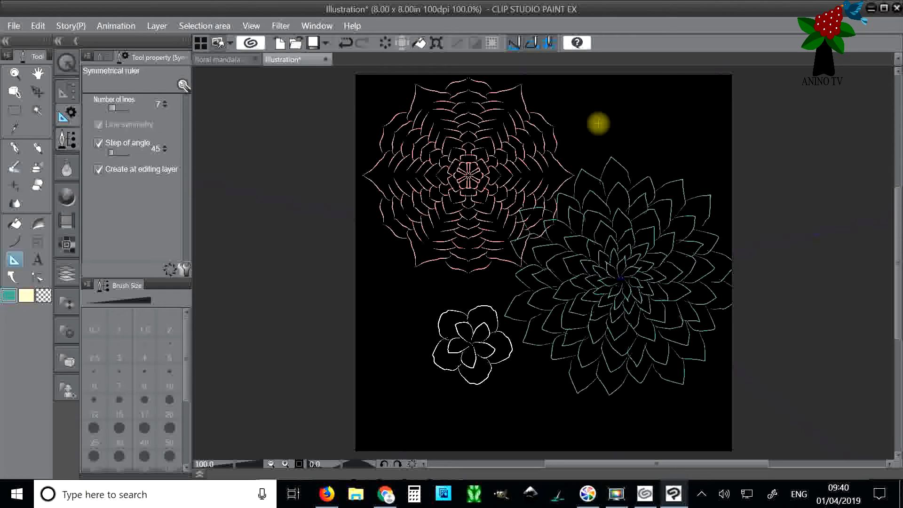
{"action": "left_click", "coordinate": [223, 60]}
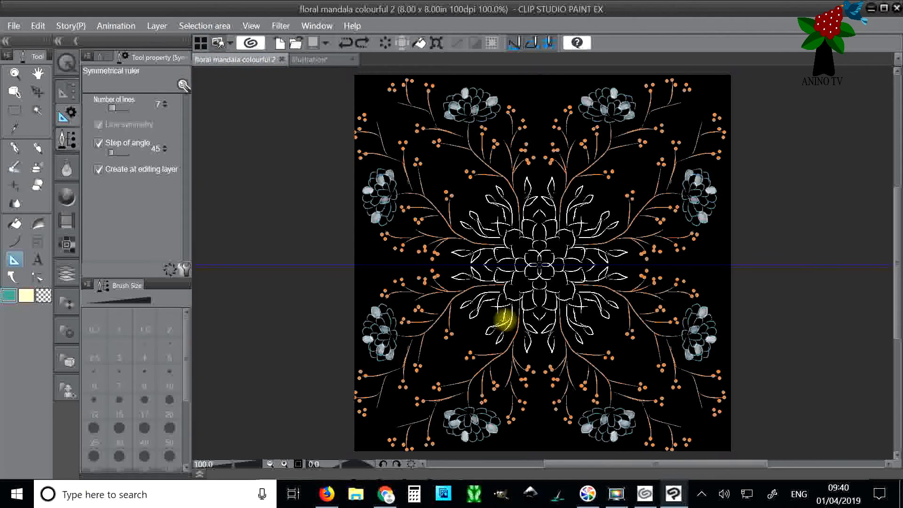
{"action": "left_click", "coordinate": [320, 59]}
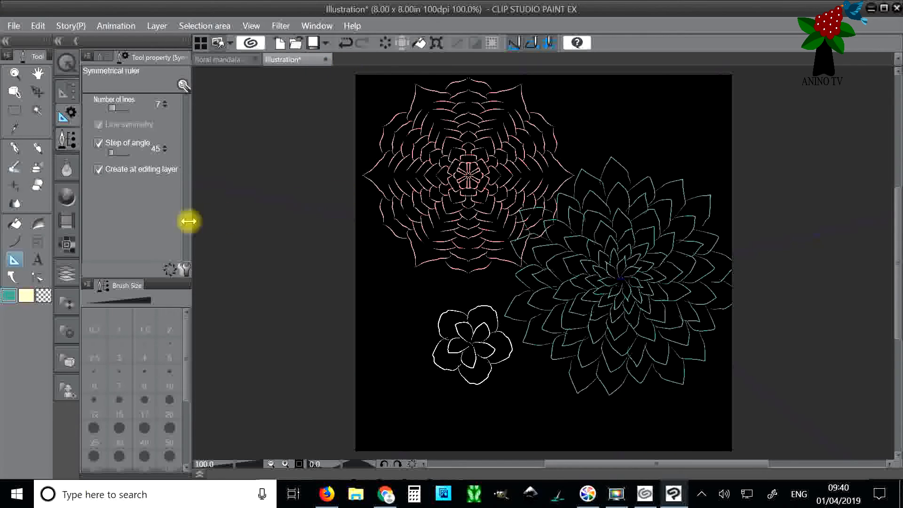
Step: Set the drawing color to dark blue from the standard color set
{"action": "left_click", "coordinate": [5, 296]}
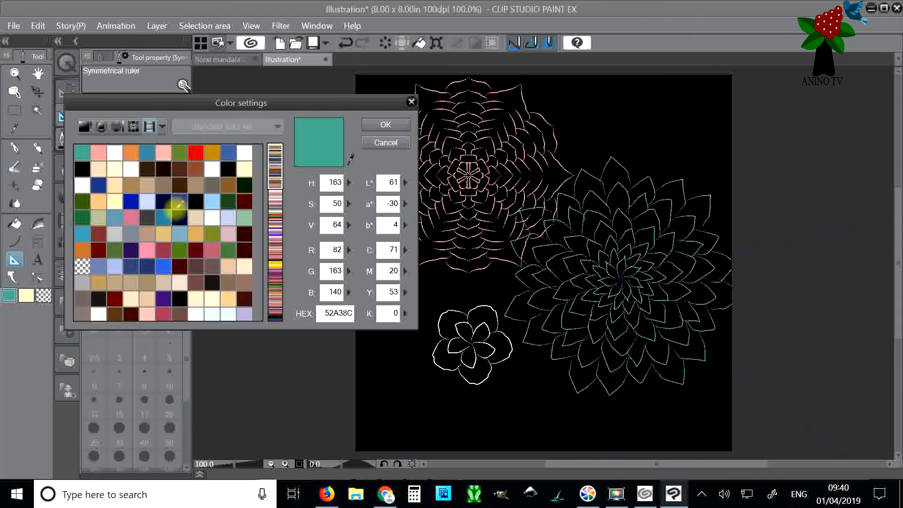
{"action": "left_click", "coordinate": [179, 200]}
{"action": "left_click", "coordinate": [376, 129]}
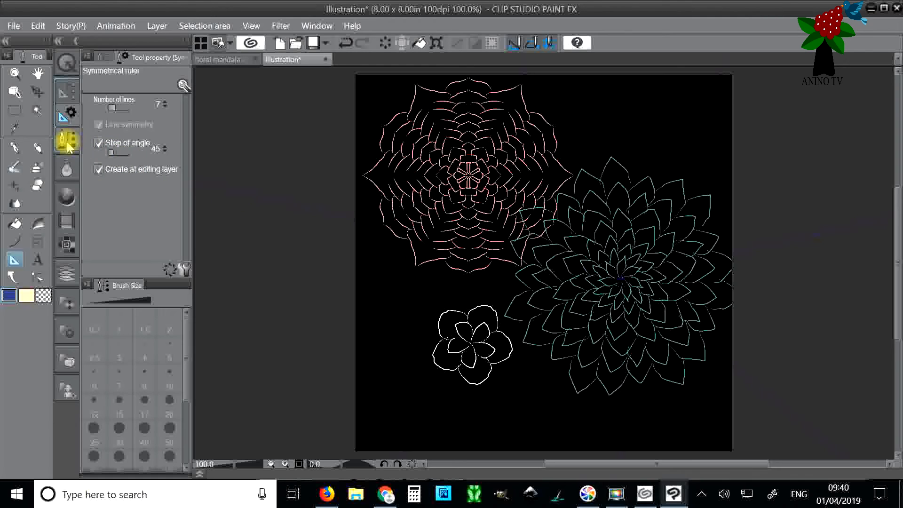
Step: Transfer the five-line ruler from Layer 1 to a new raster layer and move its center near the canvas's upper-right corner
{"action": "left_click", "coordinate": [66, 273]}
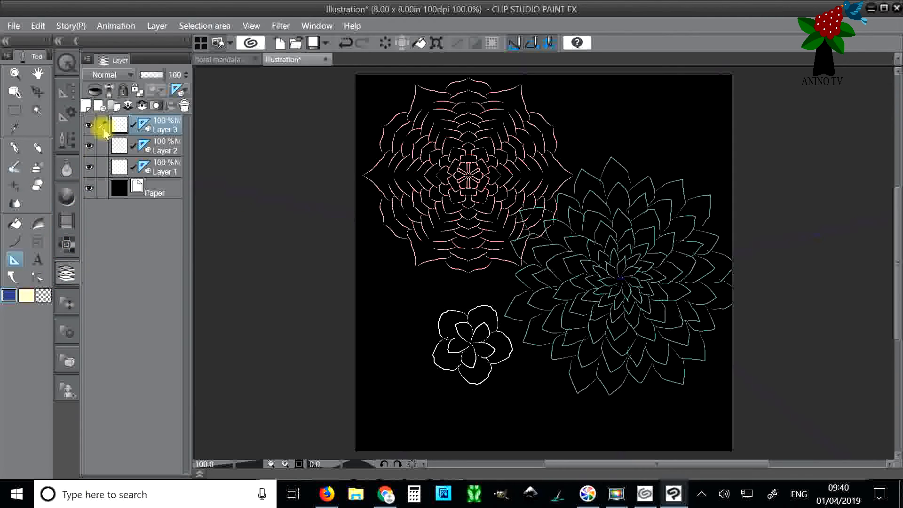
{"action": "left_click", "coordinate": [86, 106]}
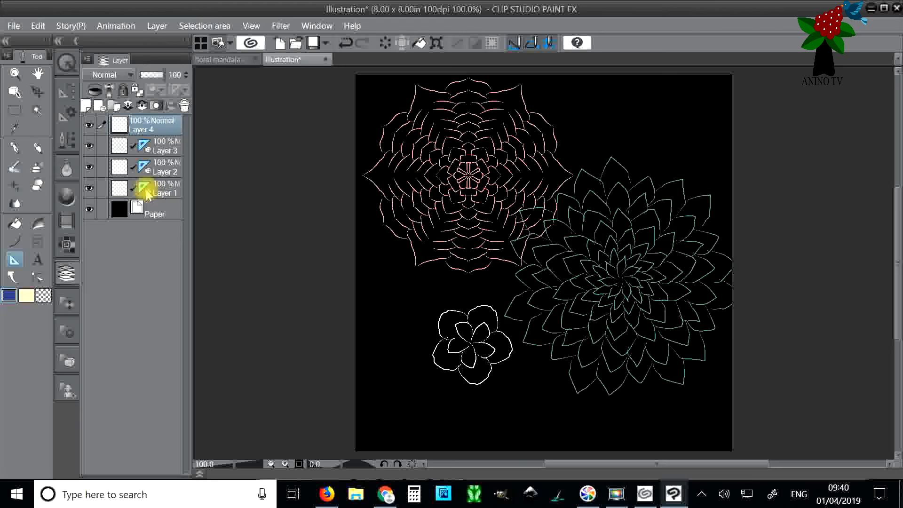
{"action": "left_click_drag", "start_coordinate": [147, 193], "coordinate": [135, 130]}
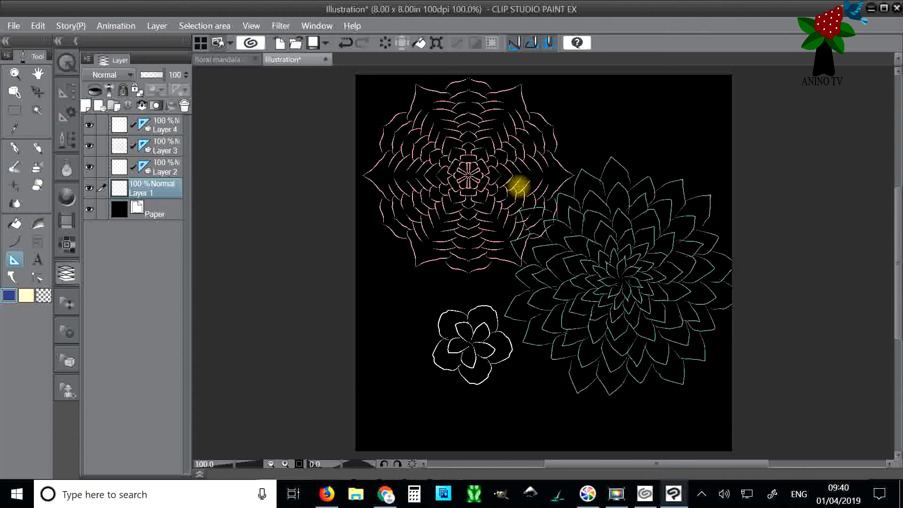
{"action": "left_click", "coordinate": [165, 123]}
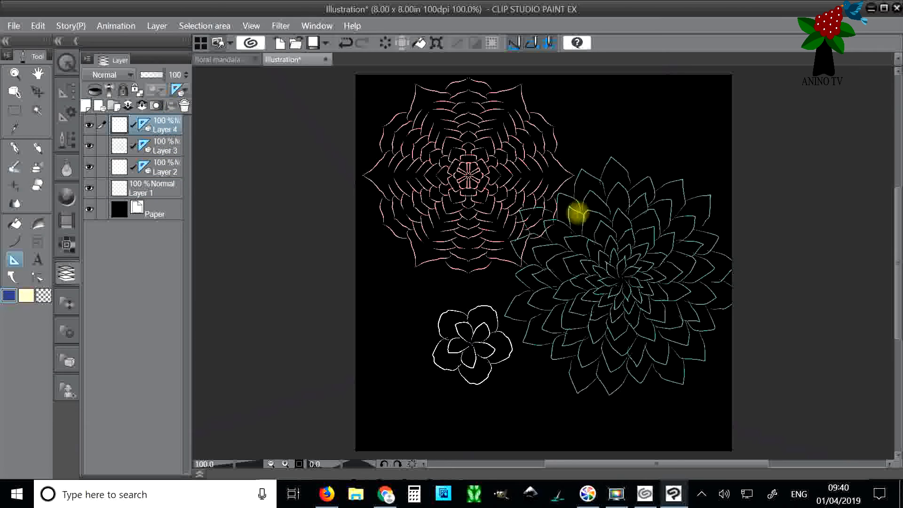
{"action": "left_click", "coordinate": [19, 91]}
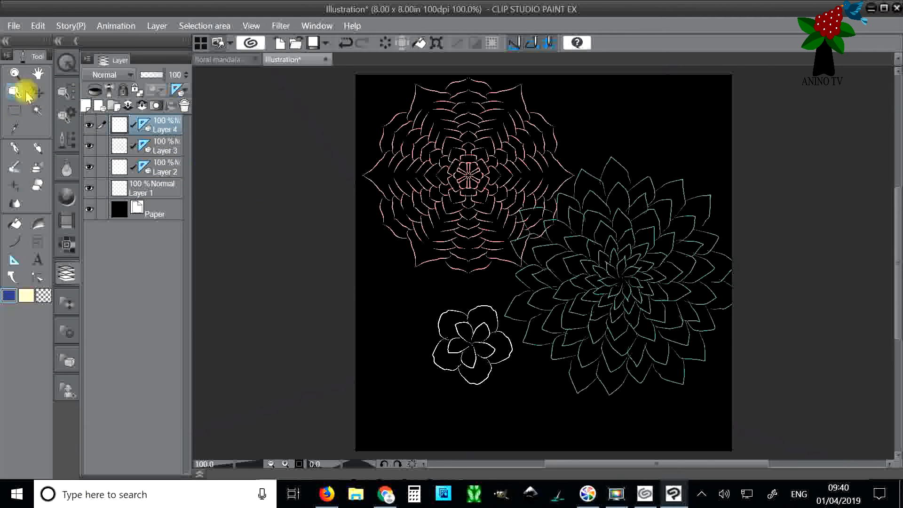
{"action": "left_click_drag", "start_coordinate": [472, 344], "coordinate": [655, 114]}
Step: Draw a dark blue flower with swirling petals around the moved five-line ruler's center and undo the last outer petals
{"action": "left_click", "coordinate": [15, 148]}
{"action": "mouse_move", "coordinate": [657, 123]}
{"action": "left_mouse_down"}
{"action": "mouse_move", "coordinate": [656, 99]}
{"action": "mouse_move", "coordinate": [669, 109]}
{"action": "mouse_move", "coordinate": [646, 107]}
{"action": "mouse_move", "coordinate": [668, 83]}
{"action": "mouse_move", "coordinate": [681, 86]}
{"action": "mouse_move", "coordinate": [686, 103]}
{"action": "mouse_move", "coordinate": [682, 92]}
{"action": "mouse_move", "coordinate": [699, 90]}
{"action": "mouse_move", "coordinate": [705, 117]}
{"action": "left_mouse_up"}
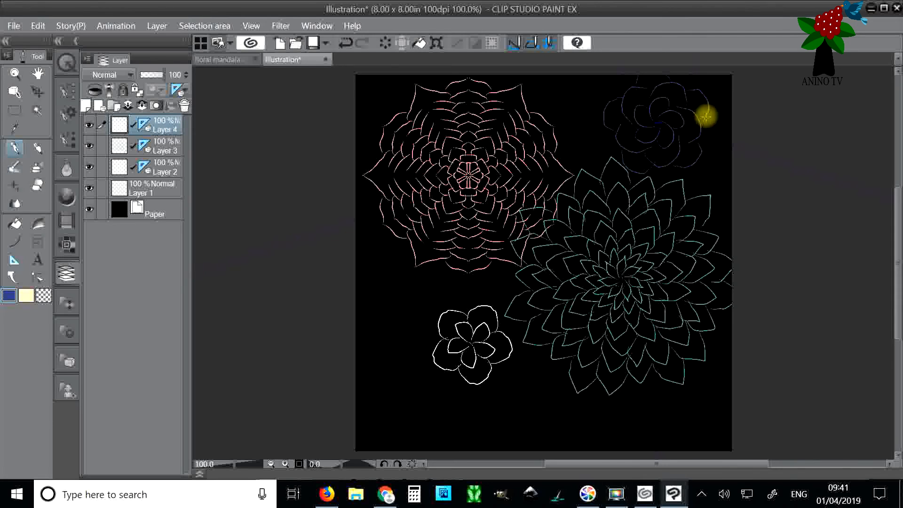
{"action": "left_click", "coordinate": [37, 25]}
{"action": "left_click", "coordinate": [50, 43]}
{"action": "left_click", "coordinate": [15, 91]}
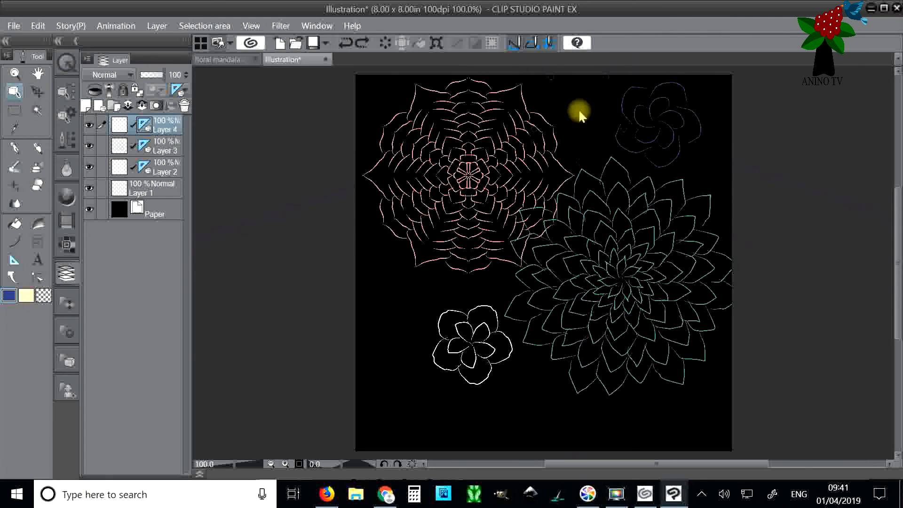
Step: Try to set the drawing color to white from the standard color set
{"action": "left_click", "coordinate": [8, 295]}
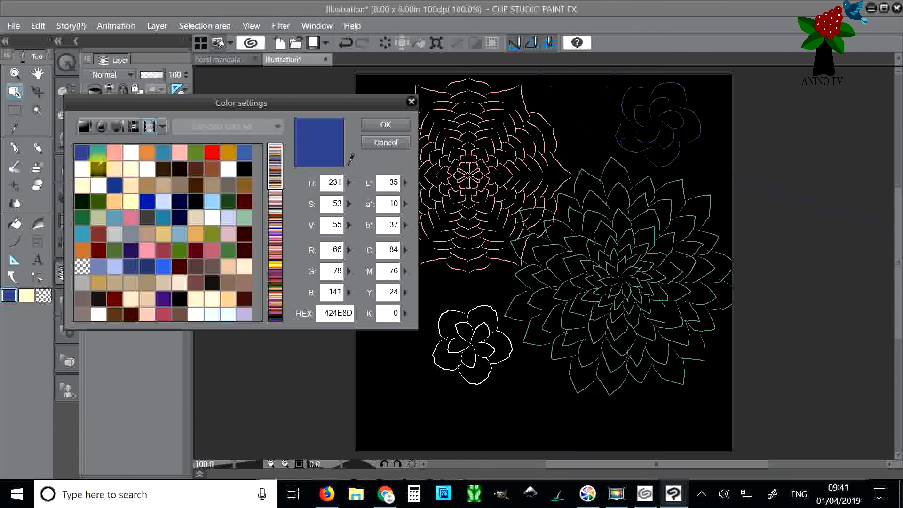
{"action": "left_click", "coordinate": [130, 155]}
{"action": "left_click", "coordinate": [383, 125]}
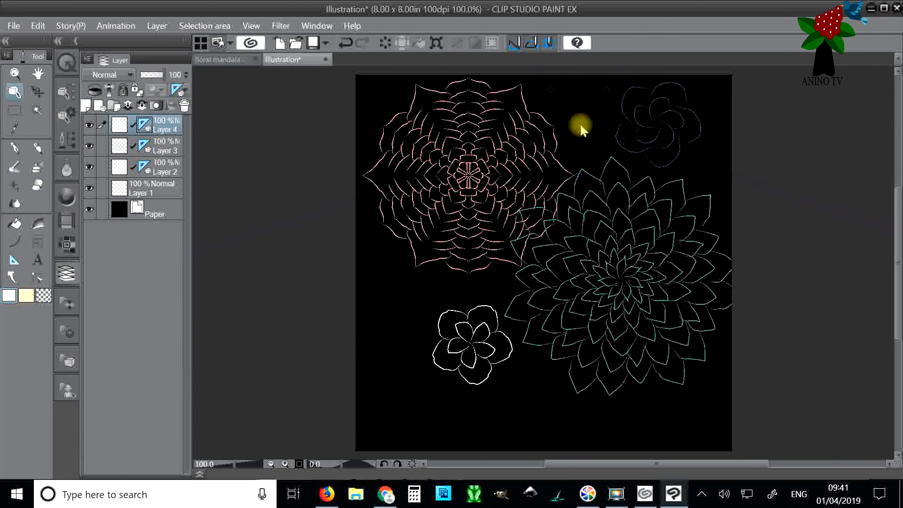
Step: Draw a layered flower with the pen in near-white EBF0FF around the ruler center between the pink and dark blue flowers
{"action": "left_click", "coordinate": [13, 150]}
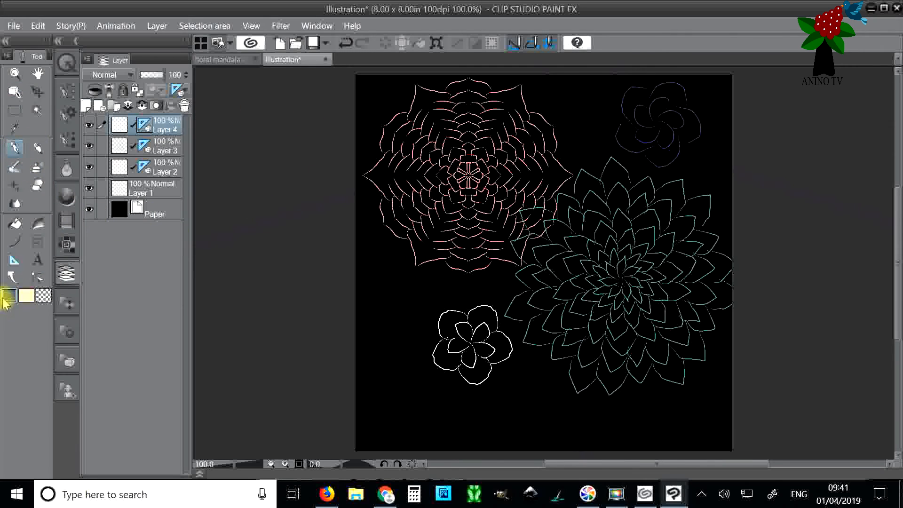
{"action": "left_click", "coordinate": [10, 295]}
{"action": "left_click", "coordinate": [228, 168]}
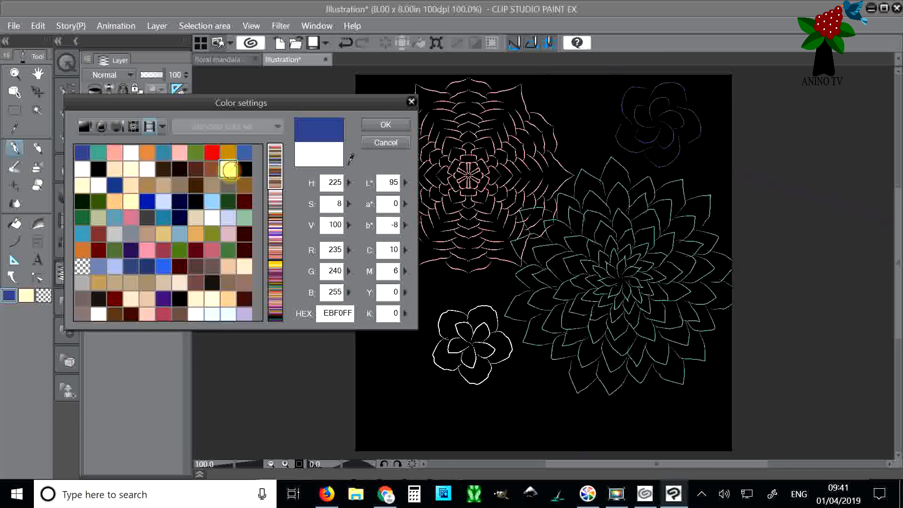
{"action": "left_click", "coordinate": [378, 127]}
{"action": "mouse_move", "coordinate": [578, 121]}
{"action": "left_mouse_down"}
{"action": "mouse_move", "coordinate": [574, 103]}
{"action": "mouse_move", "coordinate": [595, 94]}
{"action": "mouse_move", "coordinate": [598, 104]}
{"action": "mouse_move", "coordinate": [565, 93]}
{"action": "mouse_move", "coordinate": [587, 83]}
{"action": "mouse_move", "coordinate": [593, 92]}
{"action": "mouse_move", "coordinate": [609, 86]}
{"action": "mouse_move", "coordinate": [616, 98]}
{"action": "mouse_move", "coordinate": [581, 165]}
{"action": "mouse_move", "coordinate": [611, 147]}
{"action": "left_mouse_up"}
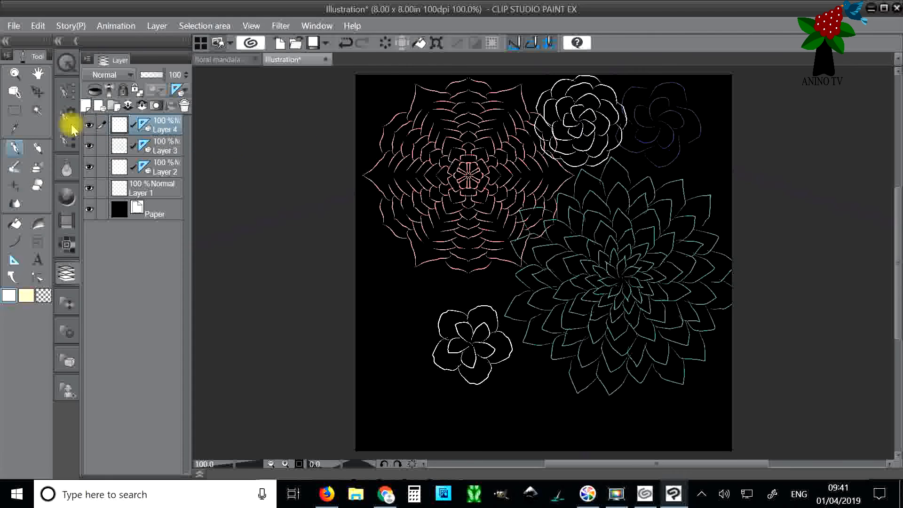
Step: Move the Layer 4 symmetrical ruler's center below the pink flower near the canvas's left edge and draw another near-white layered flower there
{"action": "left_click", "coordinate": [14, 91]}
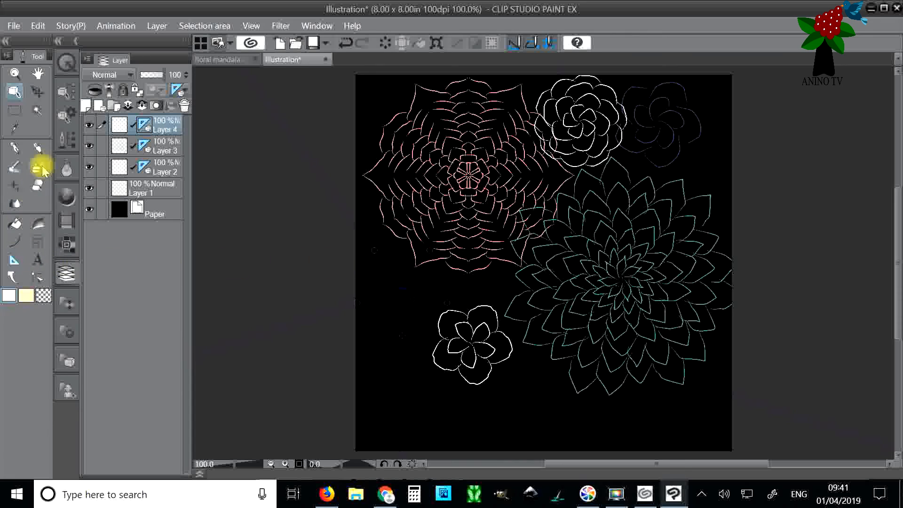
{"action": "left_click", "coordinate": [15, 148]}
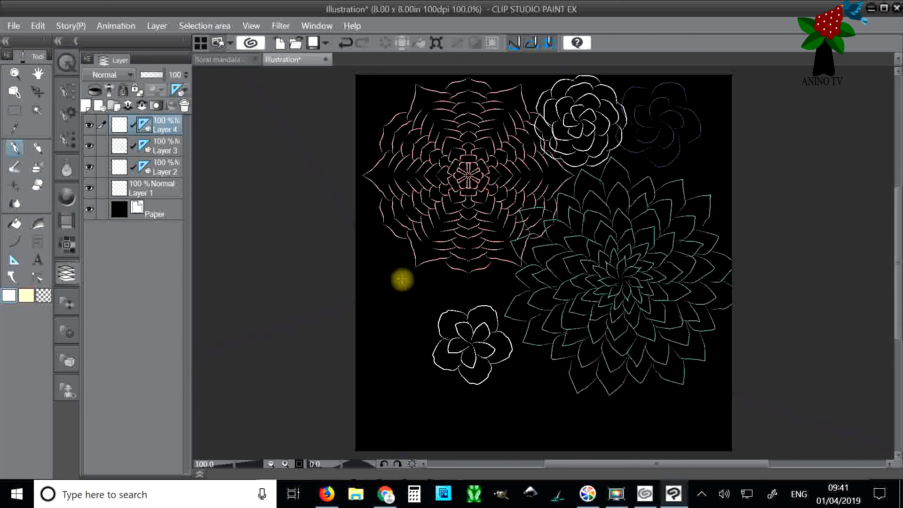
{"action": "mouse_move", "coordinate": [401, 290]}
{"action": "left_mouse_down"}
{"action": "mouse_move", "coordinate": [391, 273]}
{"action": "mouse_move", "coordinate": [405, 261]}
{"action": "mouse_move", "coordinate": [409, 281]}
{"action": "mouse_move", "coordinate": [409, 271]}
{"action": "mouse_move", "coordinate": [382, 276]}
{"action": "mouse_move", "coordinate": [376, 254]}
{"action": "mouse_move", "coordinate": [407, 247]}
{"action": "mouse_move", "coordinate": [427, 269]}
{"action": "mouse_move", "coordinate": [443, 266]}
{"action": "mouse_move", "coordinate": [454, 278]}
{"action": "mouse_move", "coordinate": [440, 296]}
{"action": "left_mouse_up"}
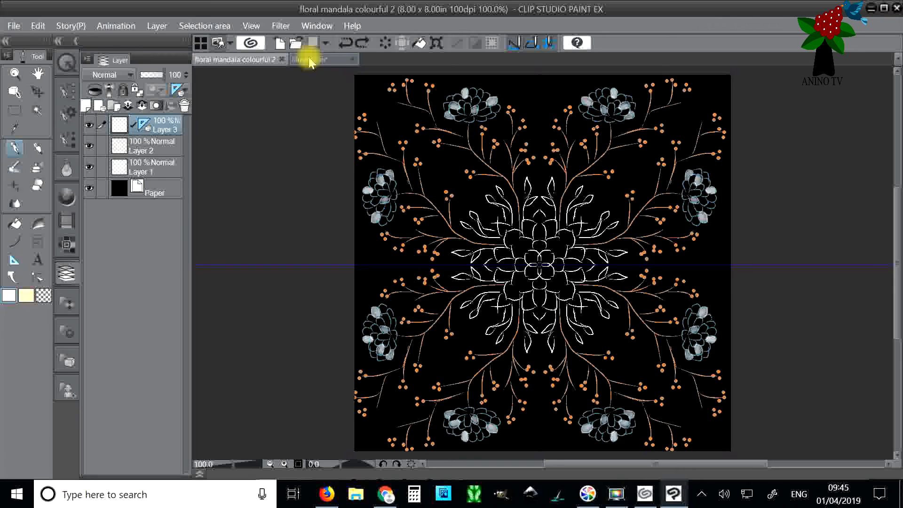
Step: Compare the flower illustration with the floral mandala colourful 2 document and return to the illustration
{"action": "left_click", "coordinate": [309, 59]}
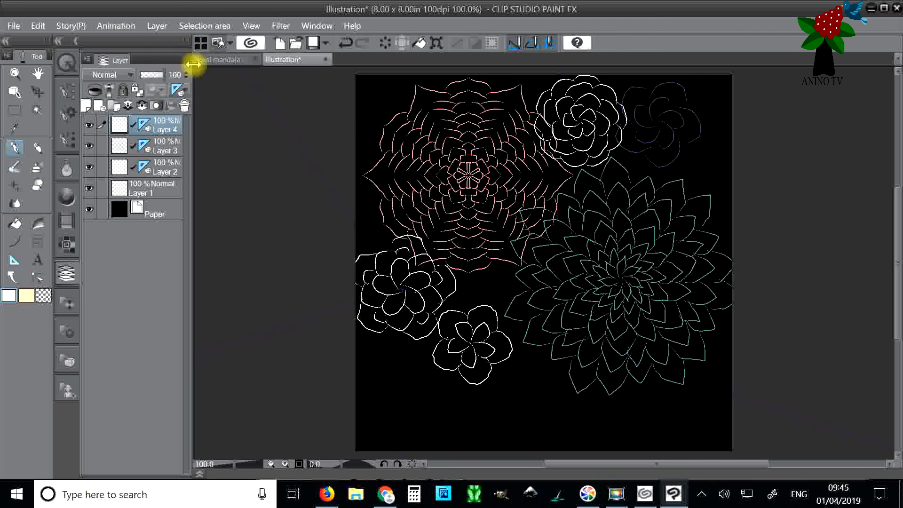
{"action": "left_click", "coordinate": [215, 65]}
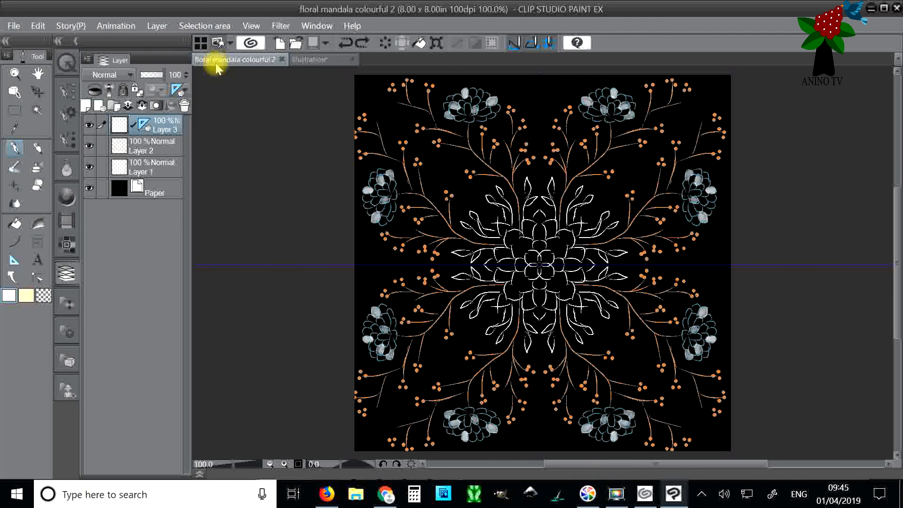
{"action": "left_click", "coordinate": [300, 60]}
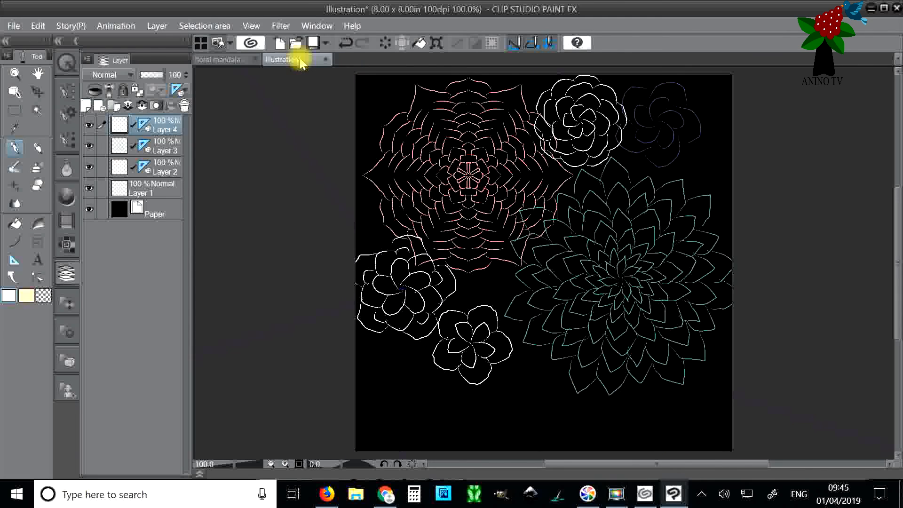